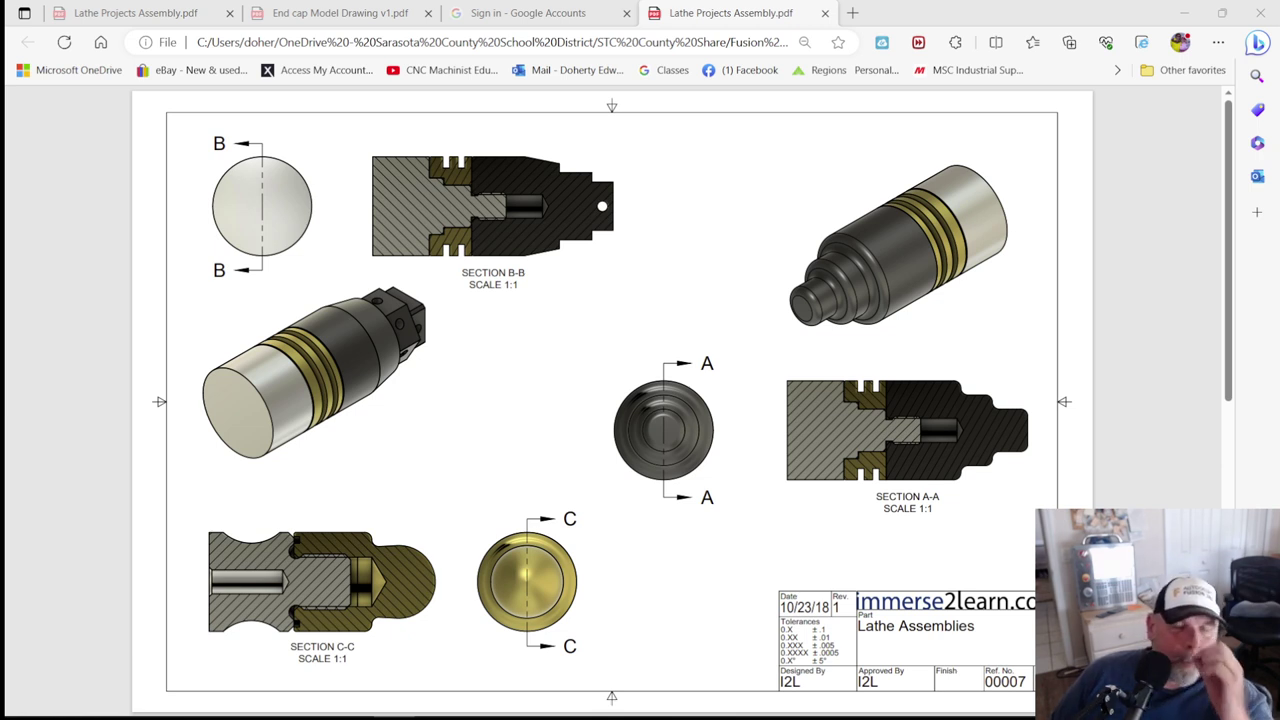
Step: Scroll the Lathe Projects Assembly PDF to sheet 2, the exploded view with its six-item parts list
{"action": "scroll", "coordinate": [380, 310], "scroll_direction": "down", "scroll_amount": 3}
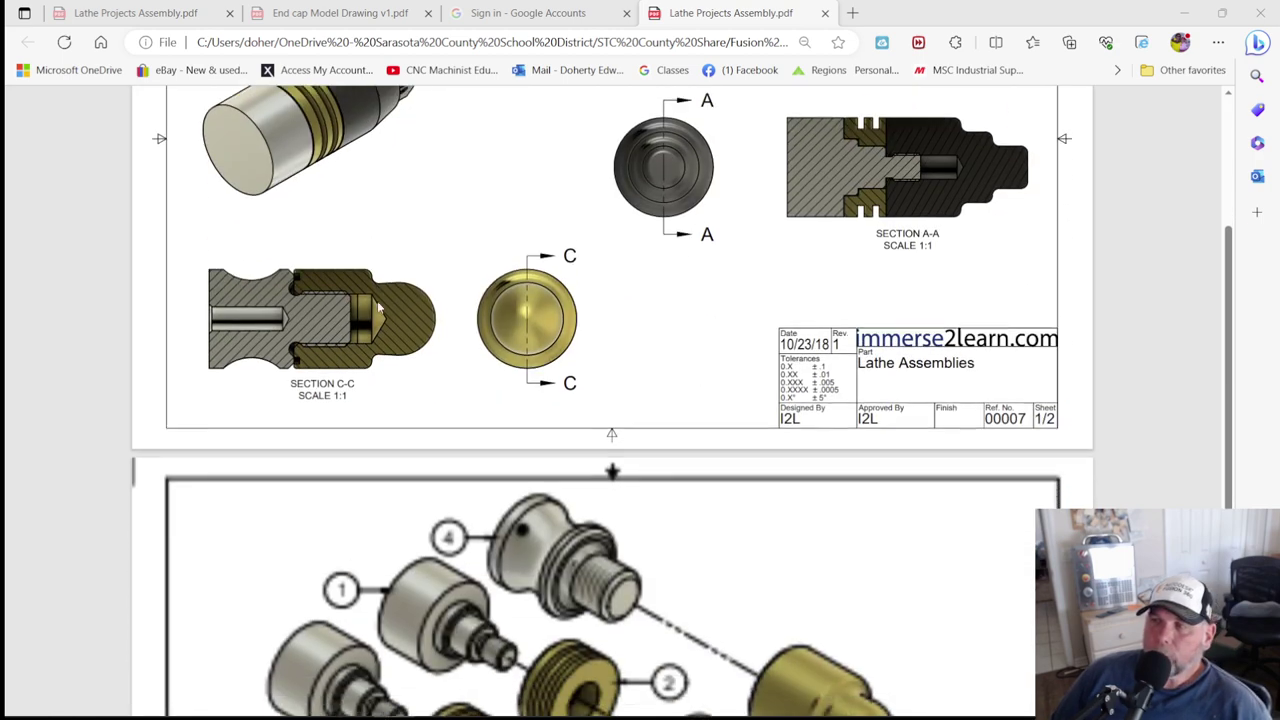
{"action": "scroll", "coordinate": [381, 310], "scroll_direction": "down", "scroll_amount": 4}
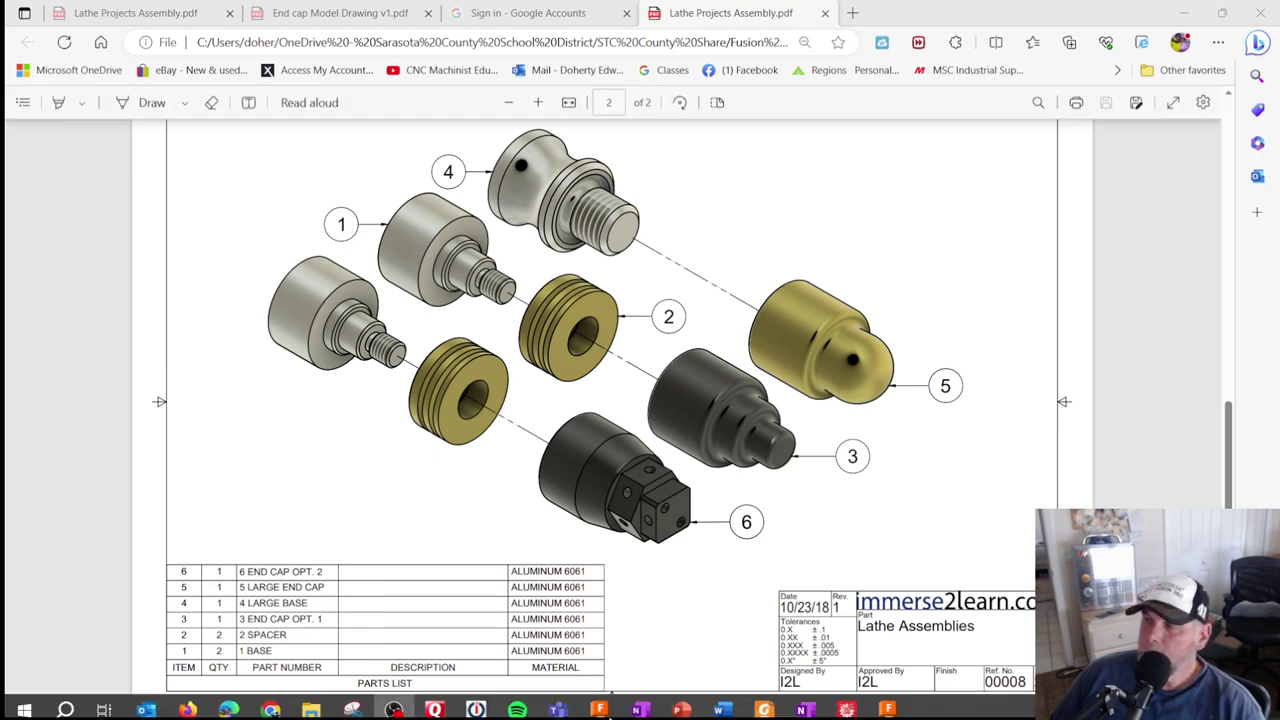
Step: Open End cap Model Drawing v1.pdf in Edge from the New drawings folder
{"action": "left_click", "coordinate": [311, 701]}
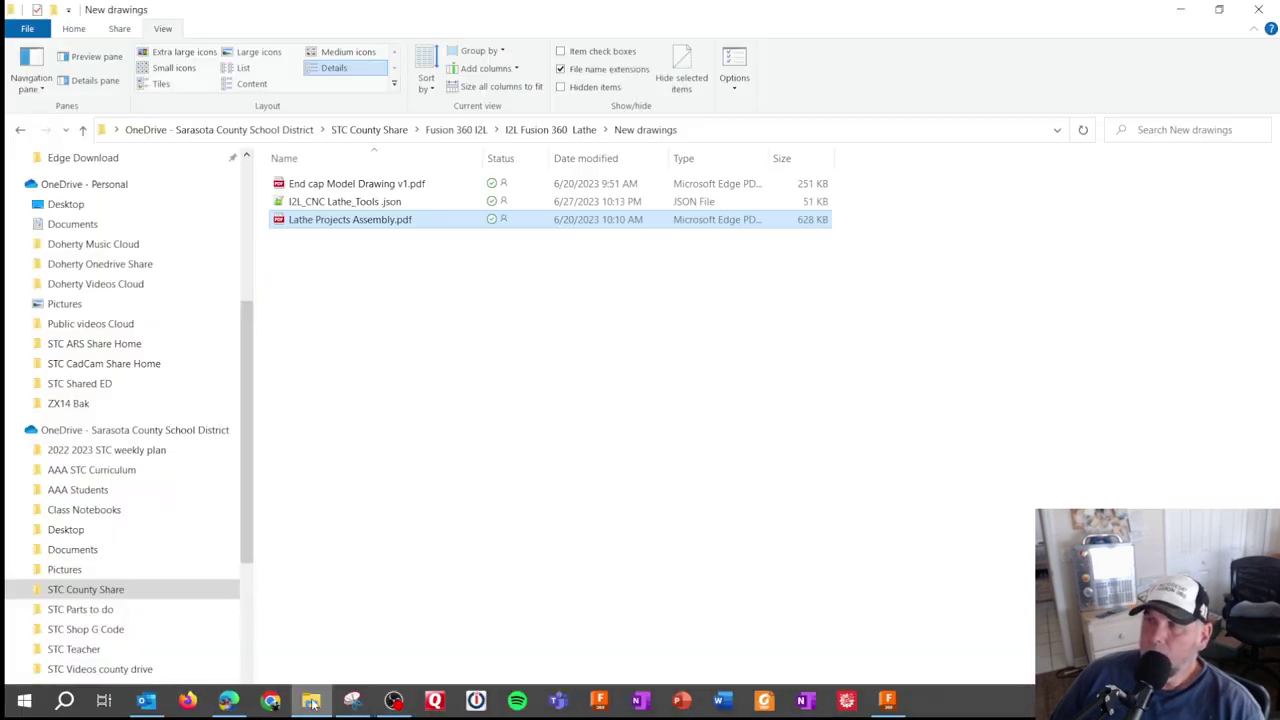
{"action": "double_click", "coordinate": [395, 184]}
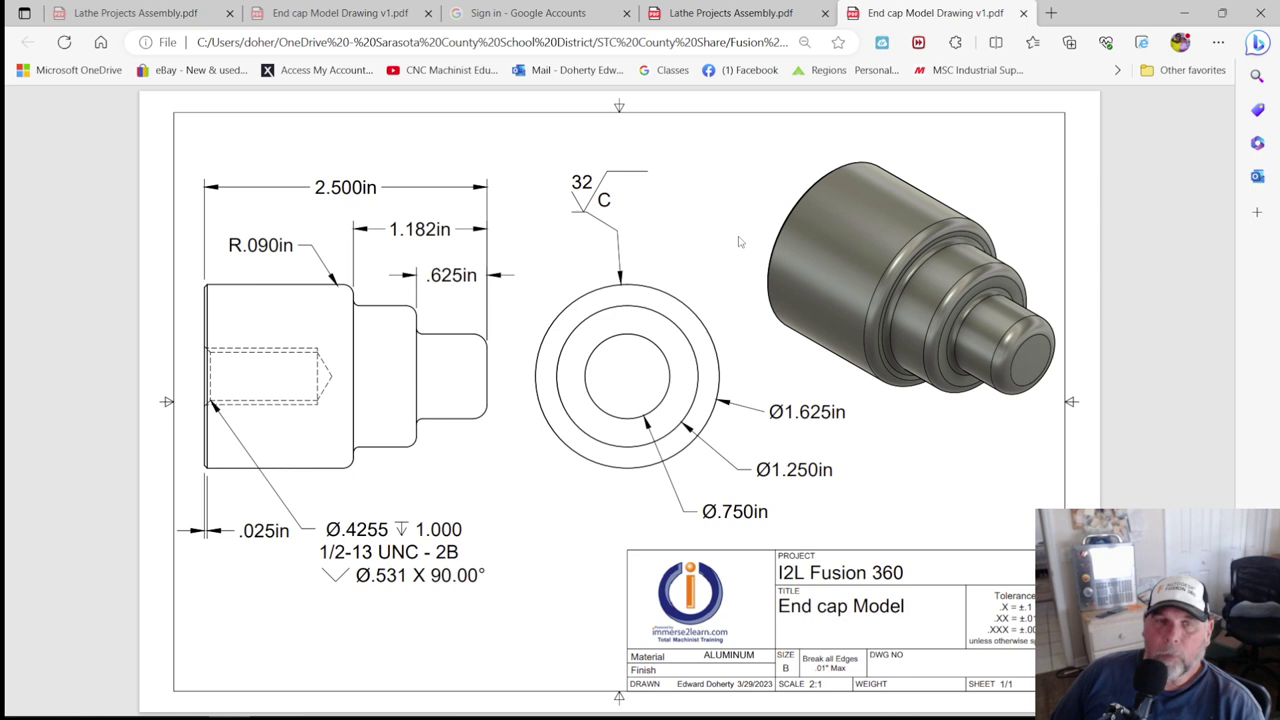
{"action": "mouse_move", "coordinate": [917, 121]}
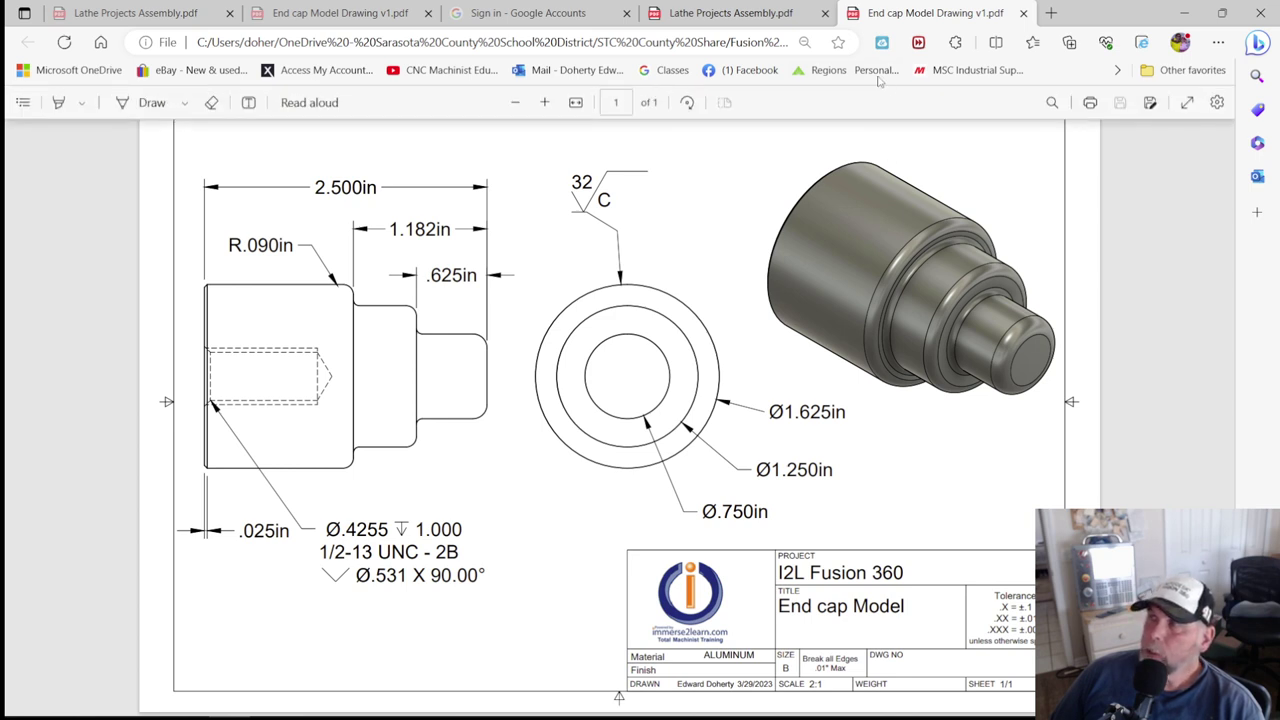
Step: Switch to the Fusion 360 design, then back to the End cap drawing in Edge
{"action": "mouse_move", "coordinate": [752, 712]}
{"action": "left_click", "coordinate": [882, 706]}
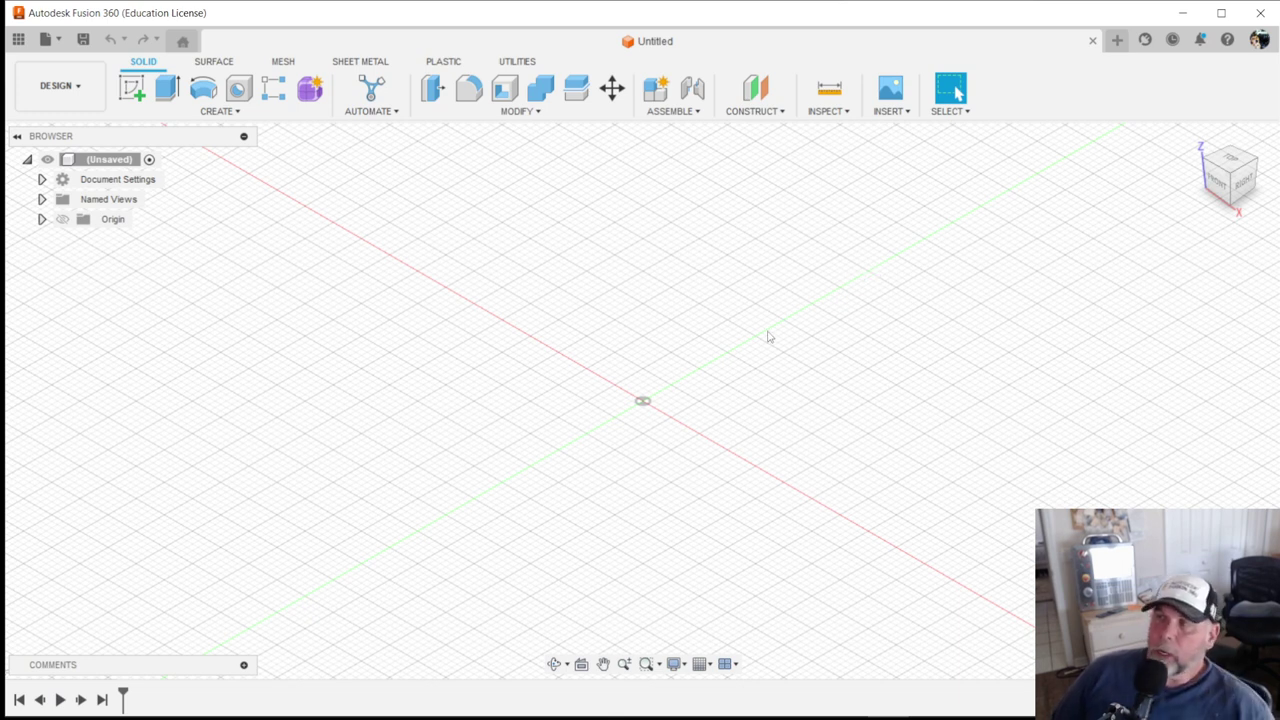
{"action": "mouse_move", "coordinate": [400, 714]}
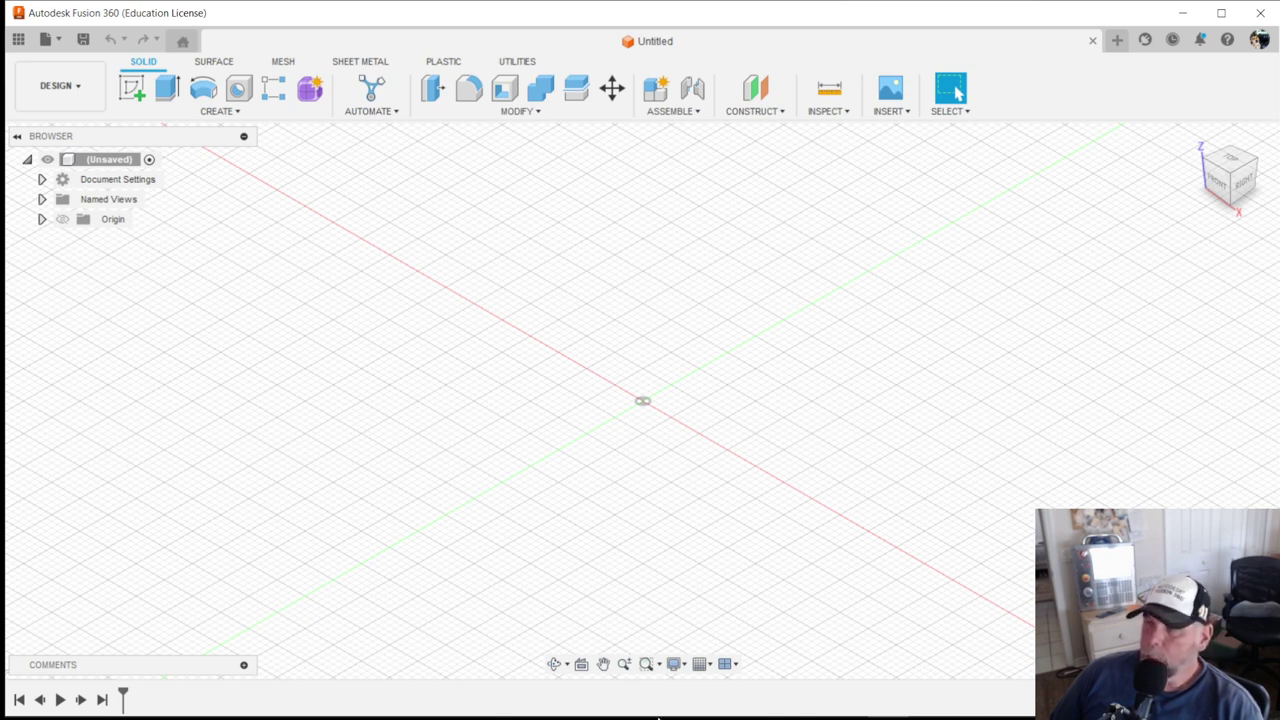
{"action": "mouse_move", "coordinate": [724, 712]}
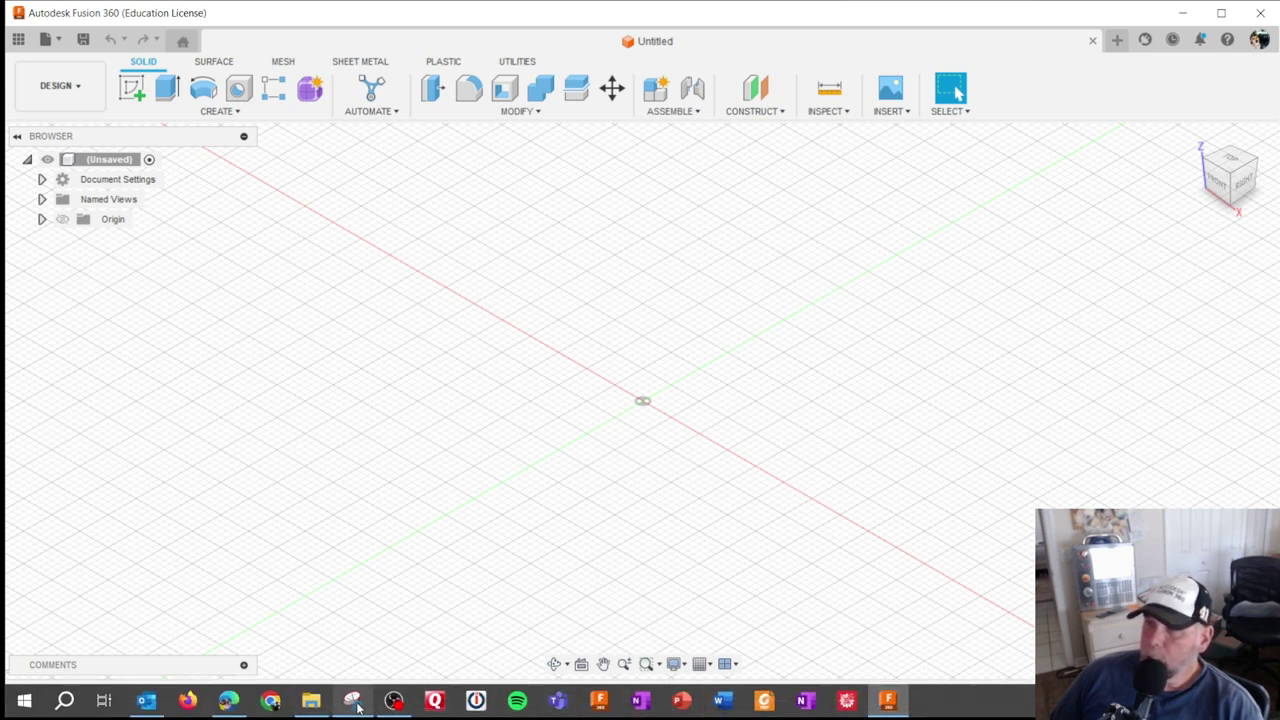
Step: Resize and reposition the Edge drawing window, then minimize it to reveal the Untitled Fusion 360 design
{"action": "mouse_move", "coordinate": [314, 703]}
{"action": "left_click", "coordinate": [262, 620]}
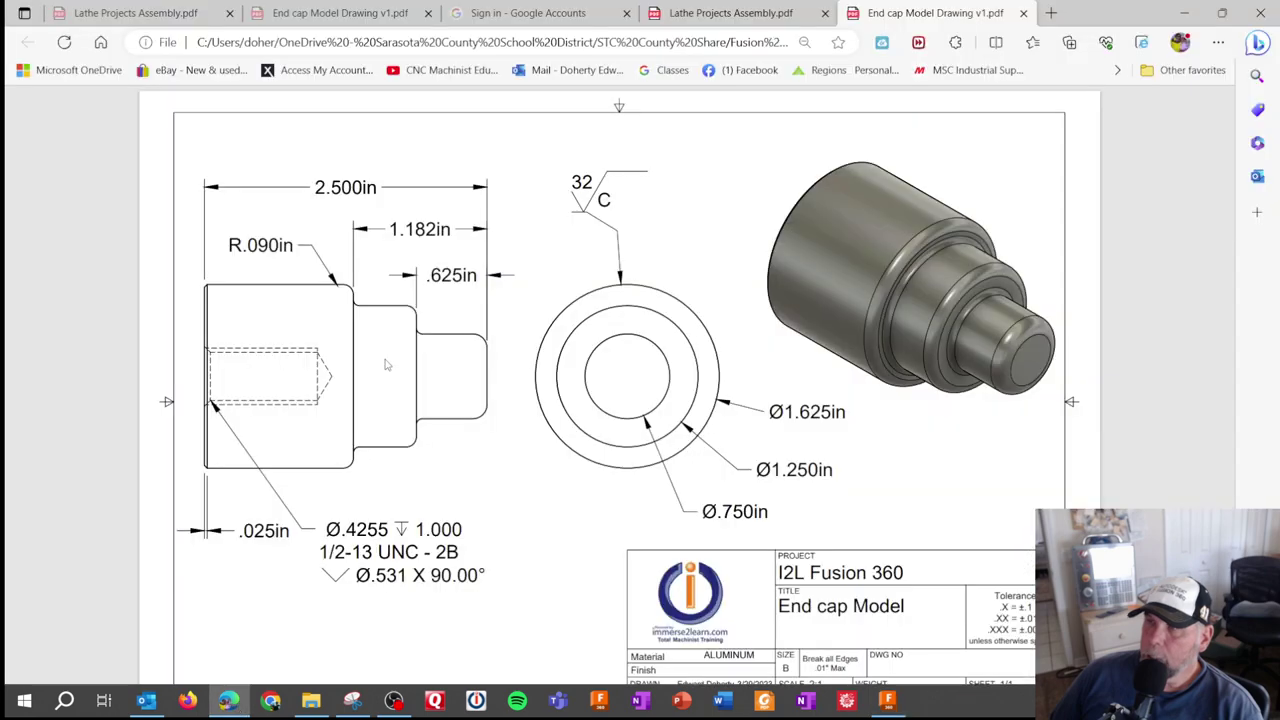
{"action": "left_click_drag", "start_coordinate": [1048, 14], "coordinate": [870, 28]}
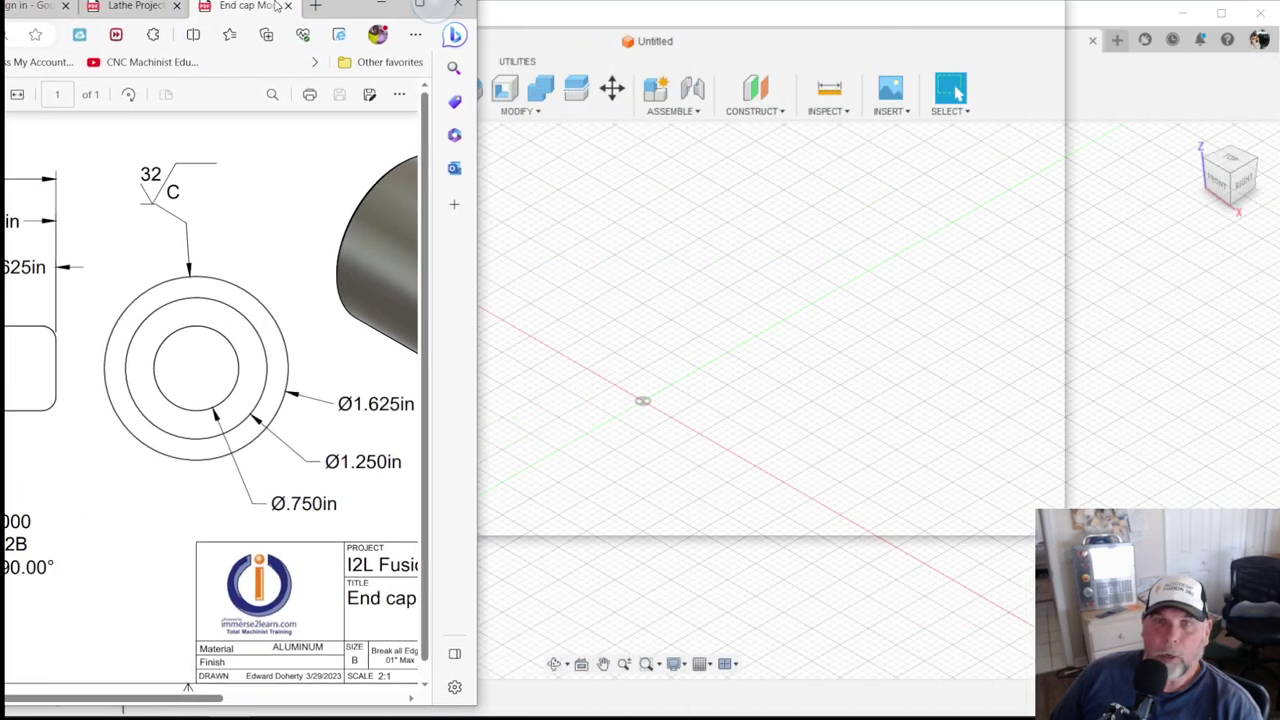
{"action": "left_click_drag", "start_coordinate": [268, 6], "coordinate": [421, 10]}
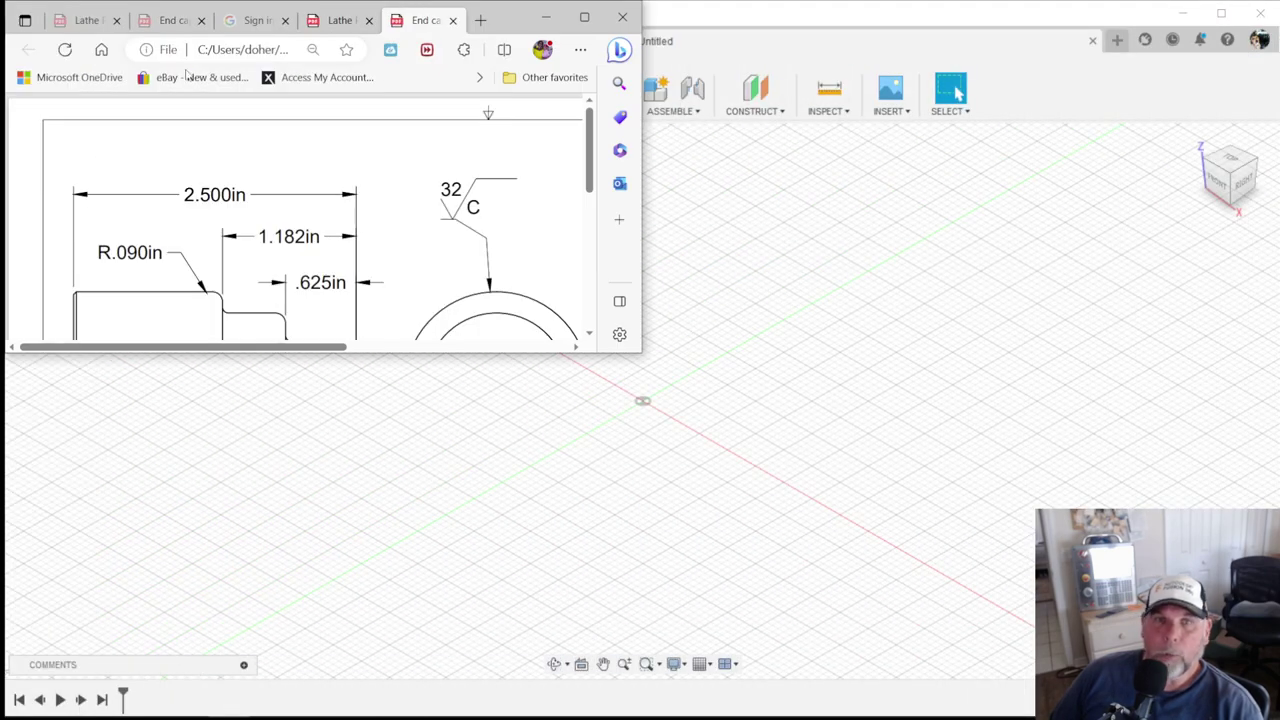
{"action": "left_click", "coordinate": [584, 17]}
{"action": "left_click", "coordinate": [1184, 12]}
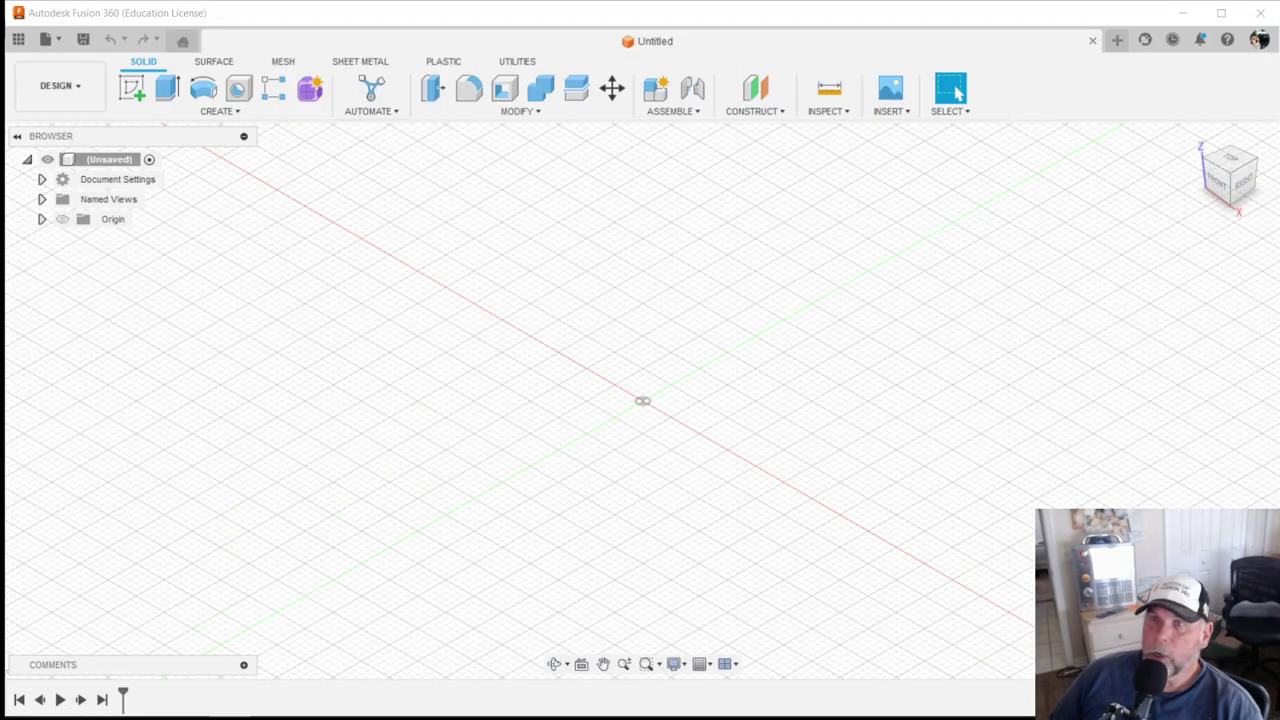
Step: Create a new sketch on the XY origin plane from the home view
{"action": "left_click", "coordinate": [139, 93]}
{"action": "left_click", "coordinate": [684, 325]}
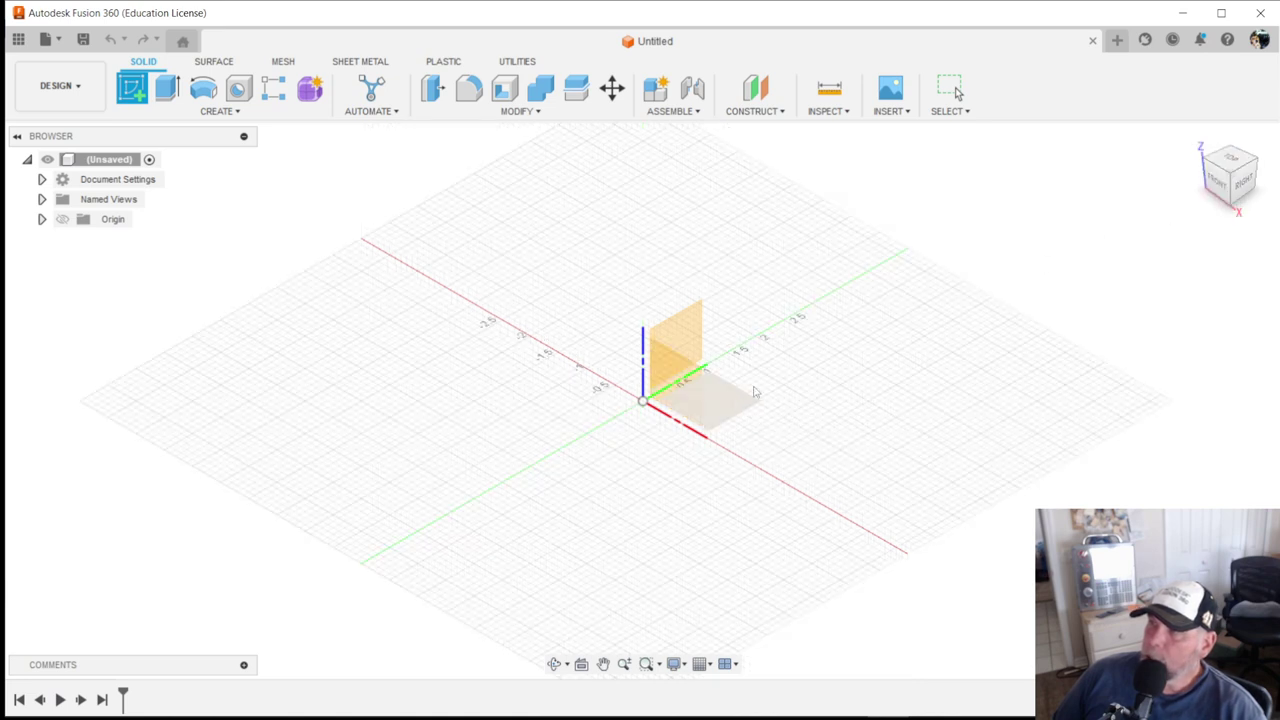
{"action": "left_click", "coordinate": [1239, 175]}
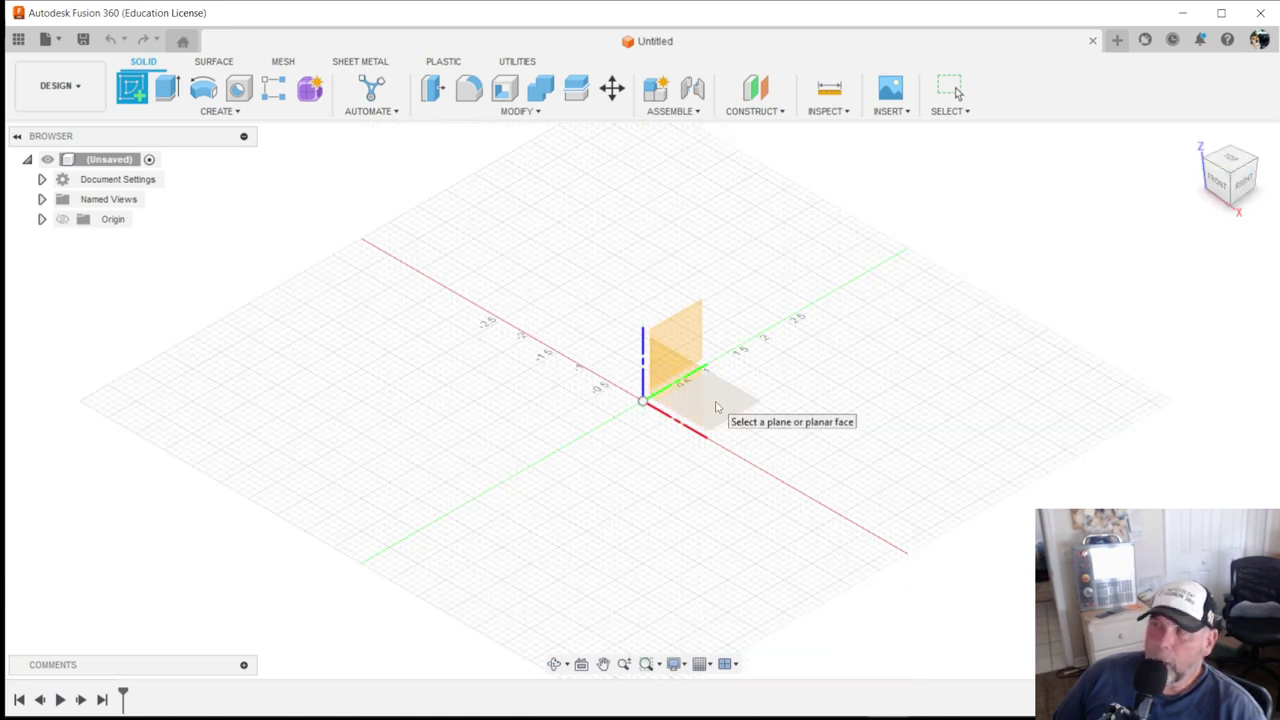
{"action": "left_click", "coordinate": [716, 407]}
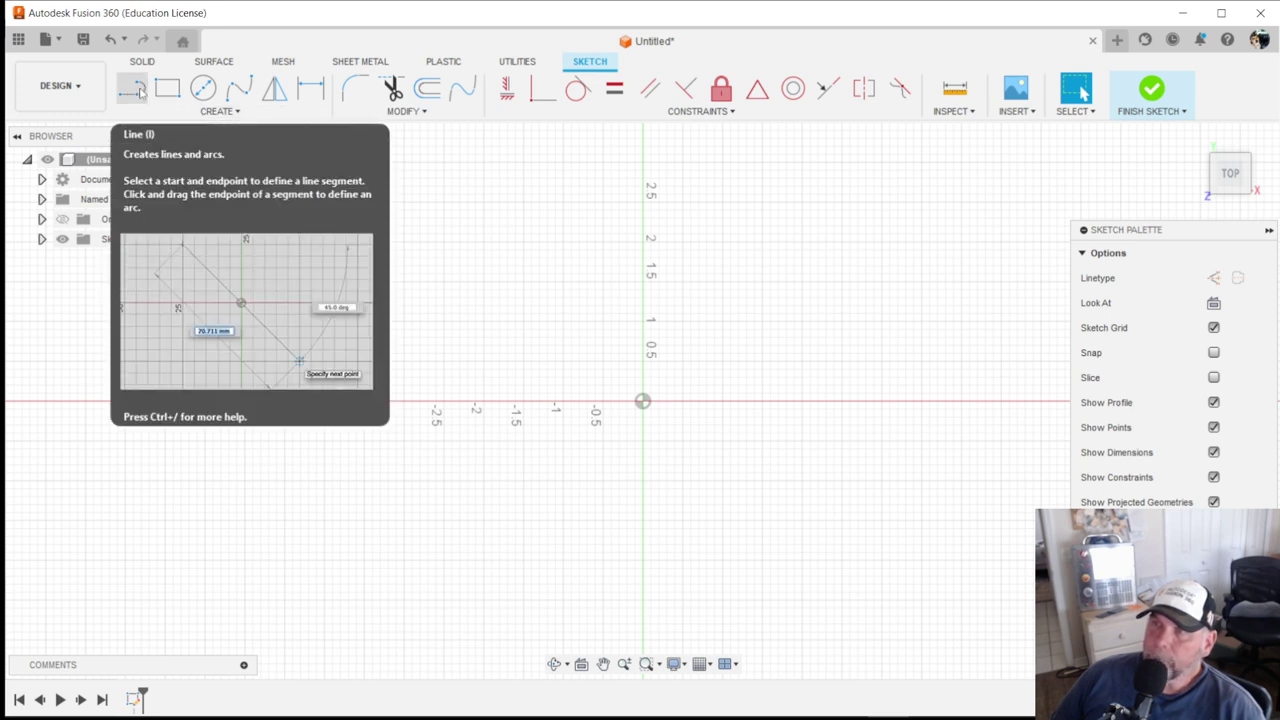
Step: Draw a 2.5 in horizontal line from the origin along the X axis
{"action": "left_click", "coordinate": [137, 90]}
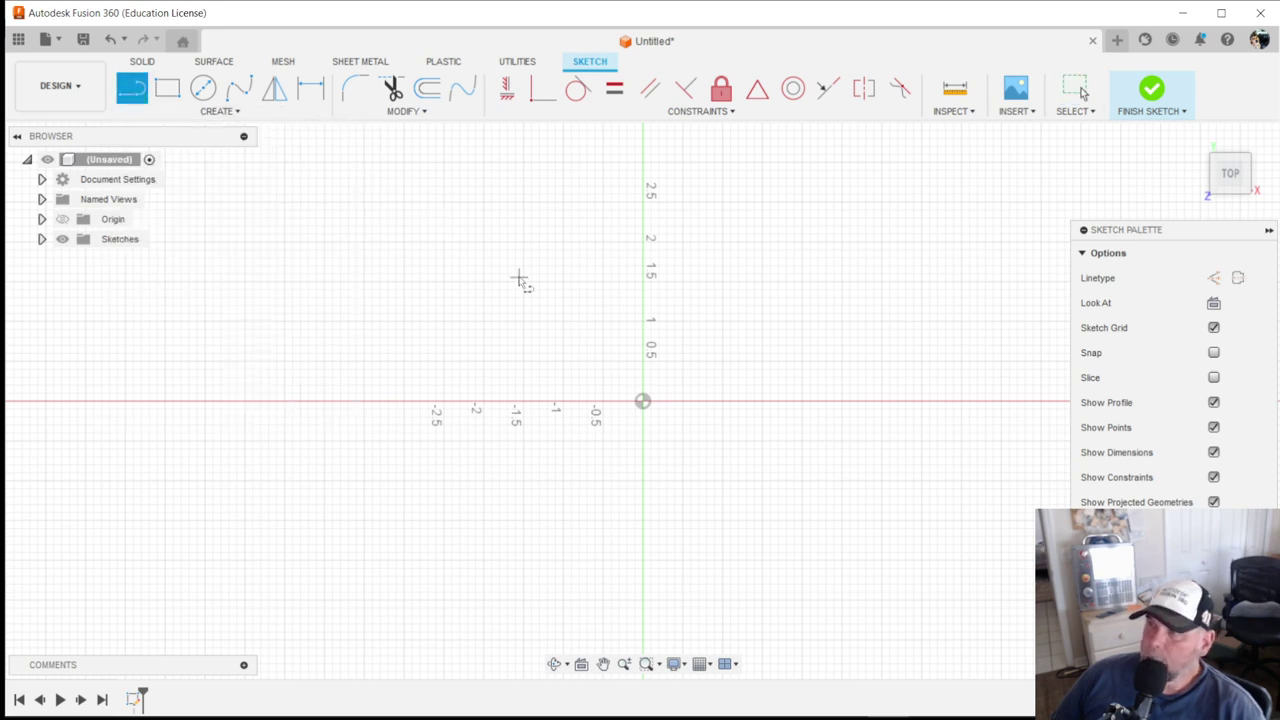
{"action": "scroll", "coordinate": [520, 285], "scroll_direction": "up", "scroll_amount": 5}
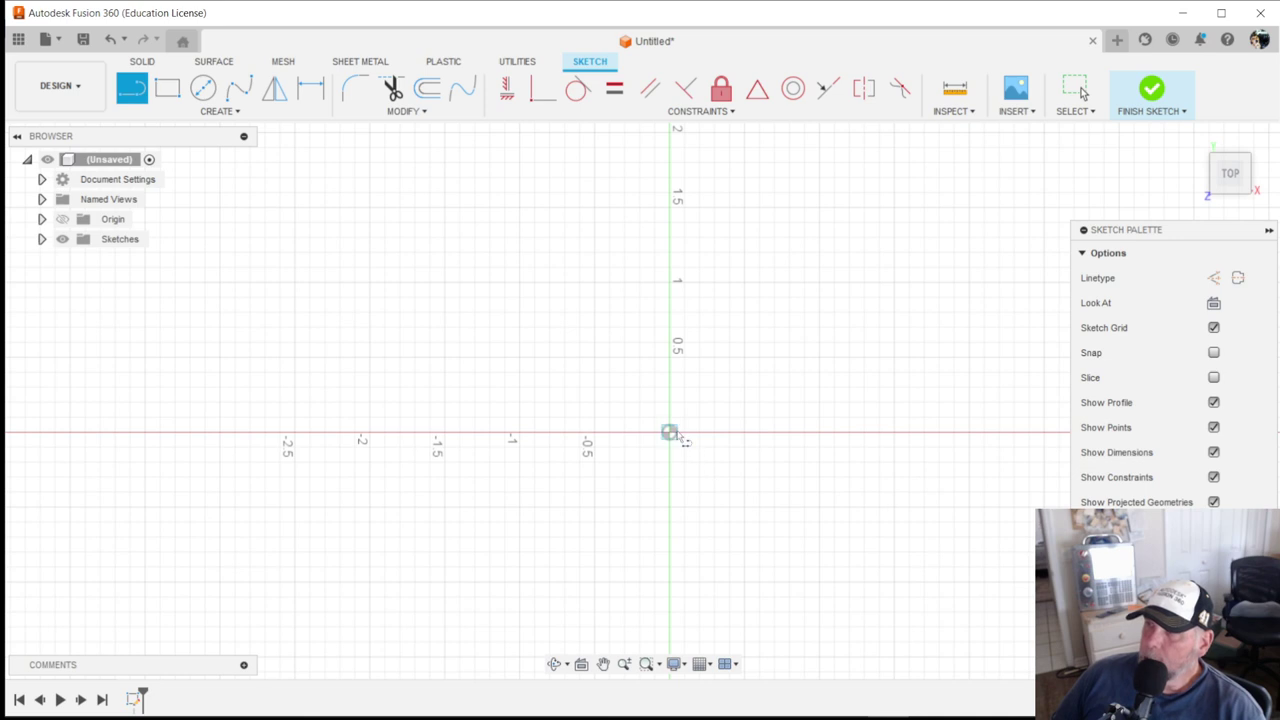
{"action": "scroll", "coordinate": [651, 431], "scroll_direction": "up", "scroll_amount": 2}
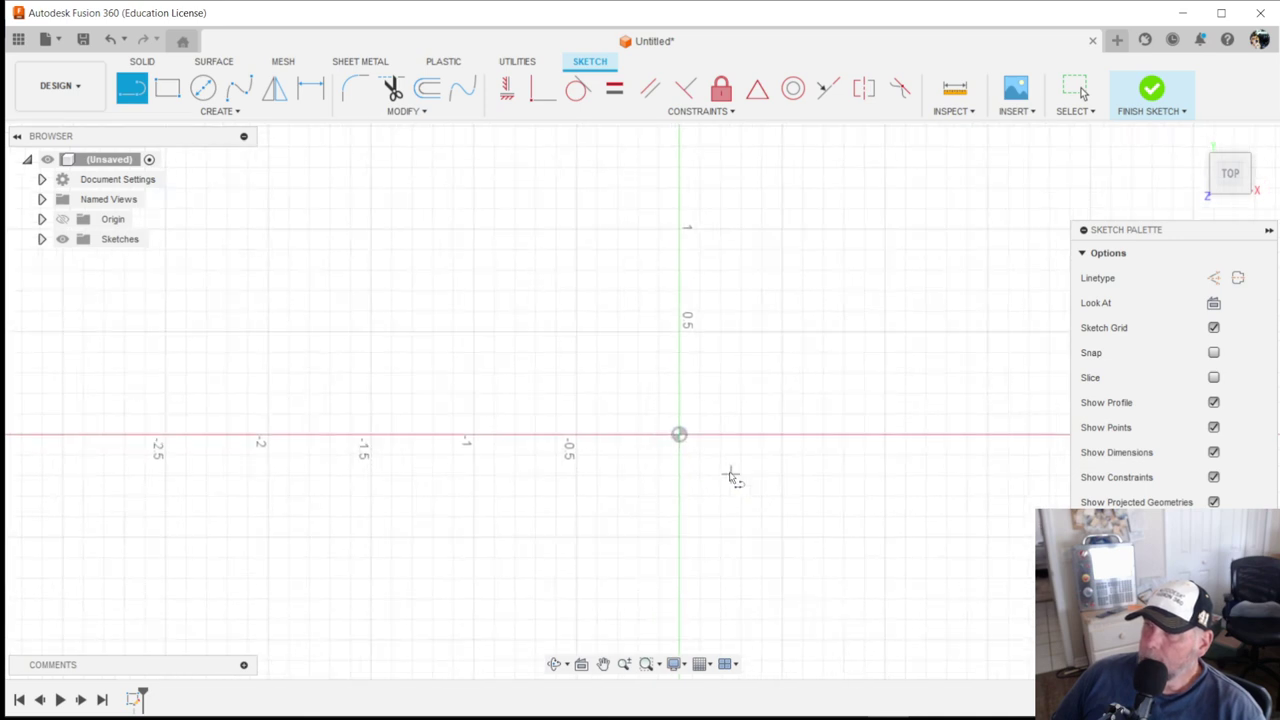
{"action": "left_click", "coordinate": [679, 436]}
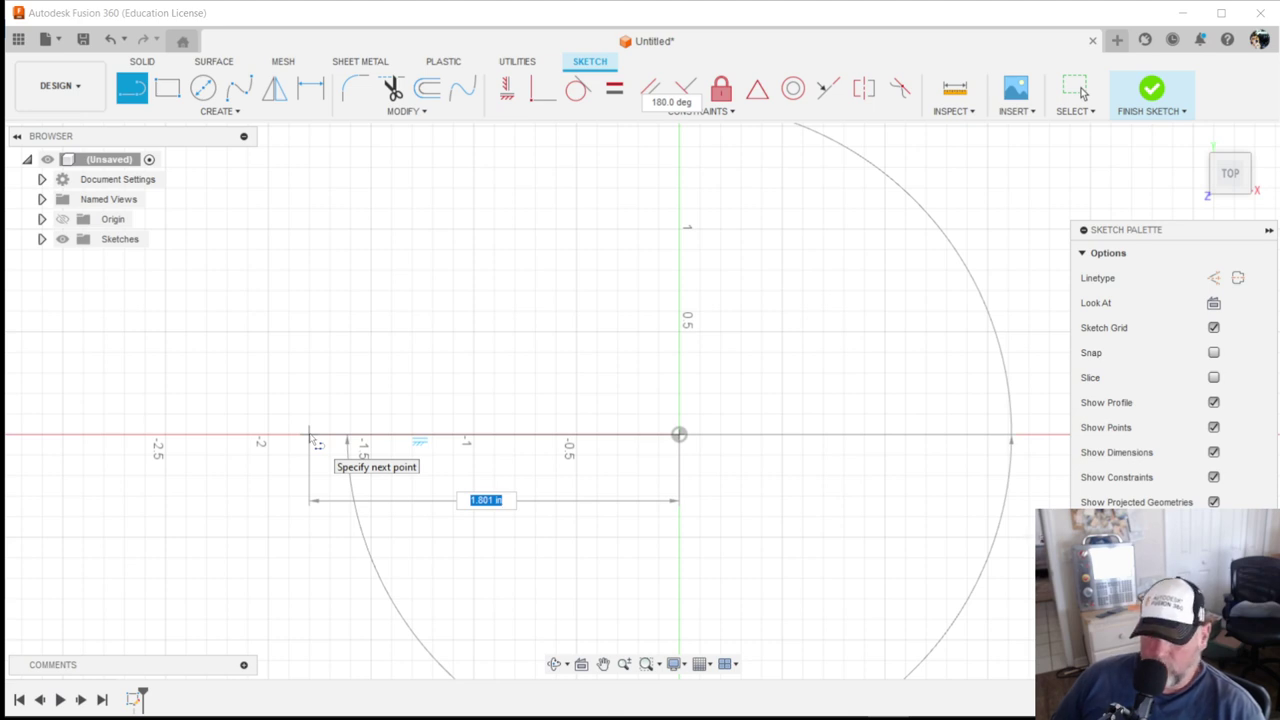
{"action": "type", "text": "2.5"}
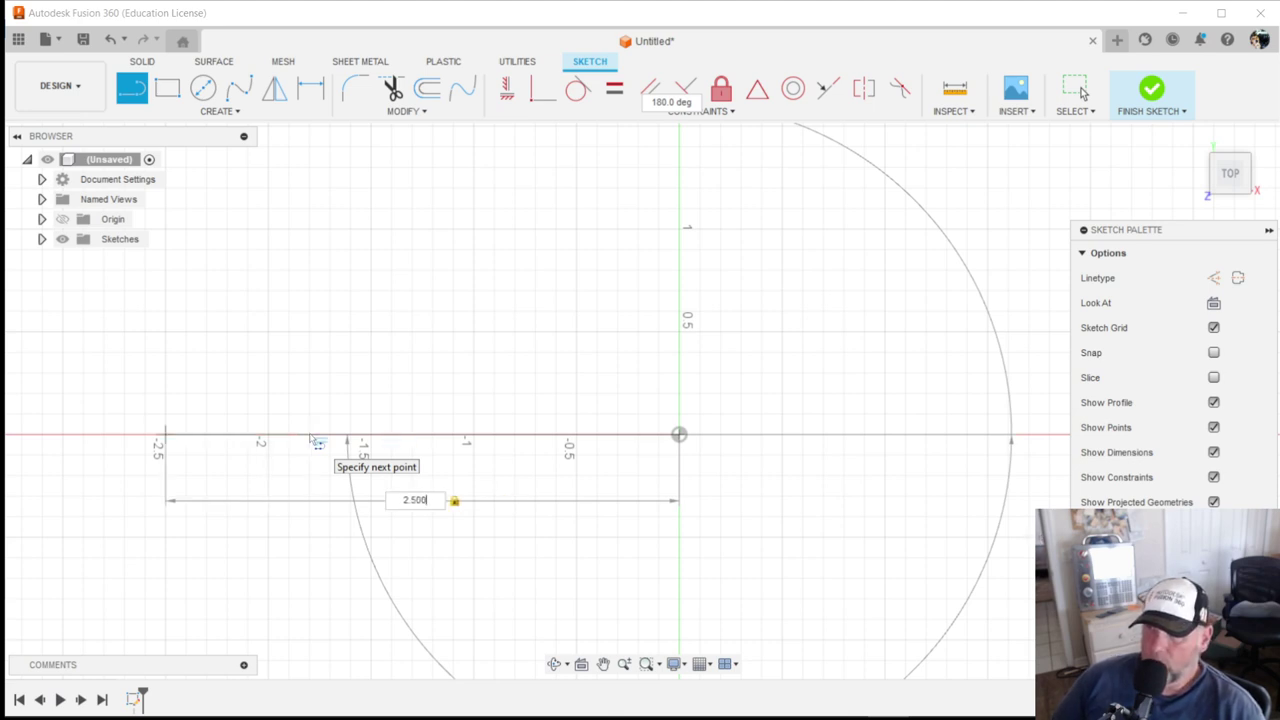
{"action": "key", "text": "Return"}
{"action": "key", "text": "Escape"}
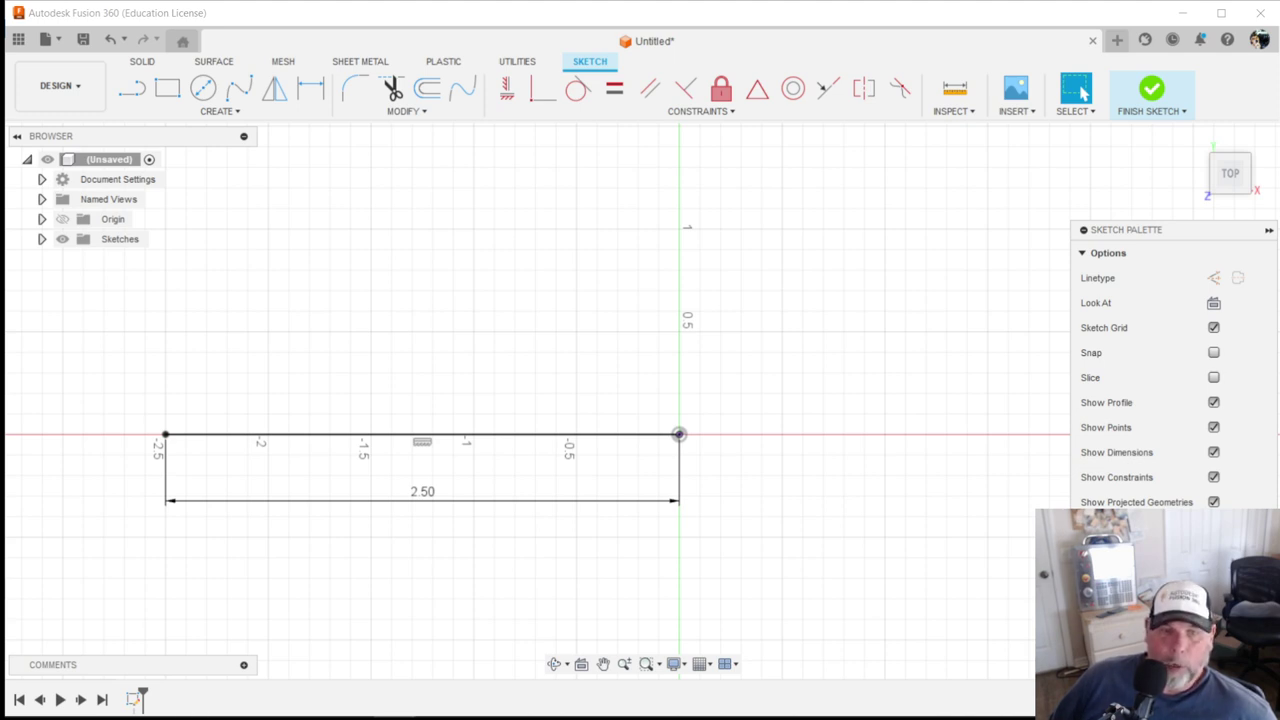
Step: Check the drawing, then draw the first step runs and rises of the outline
{"action": "key", "text": "ctrl+super+Left"}
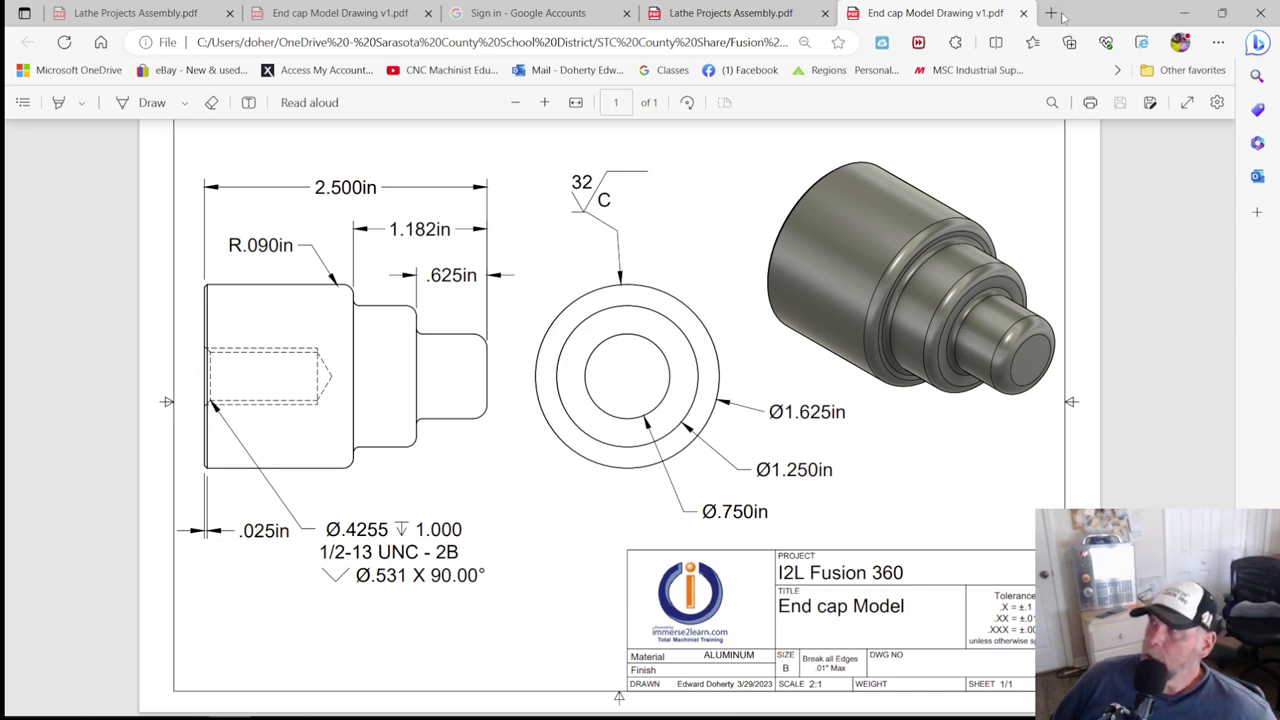
{"action": "key", "text": "ctrl+super+Right"}
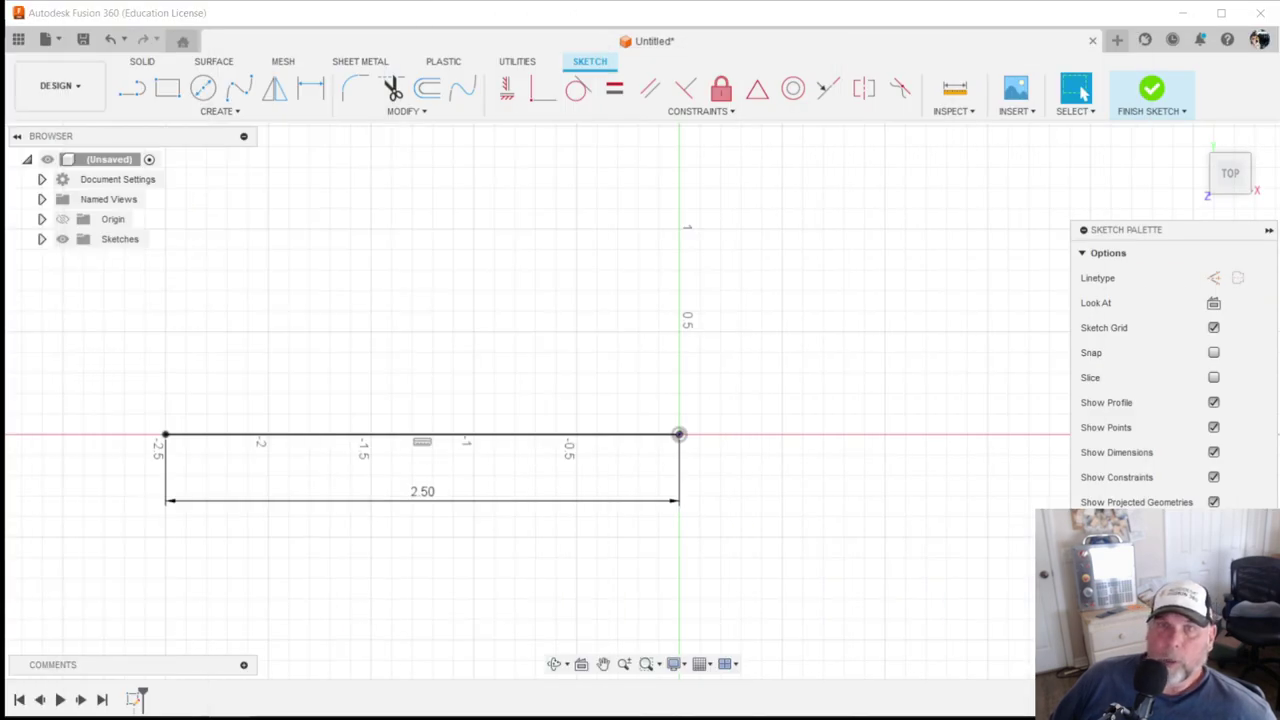
{"action": "left_click", "coordinate": [137, 90]}
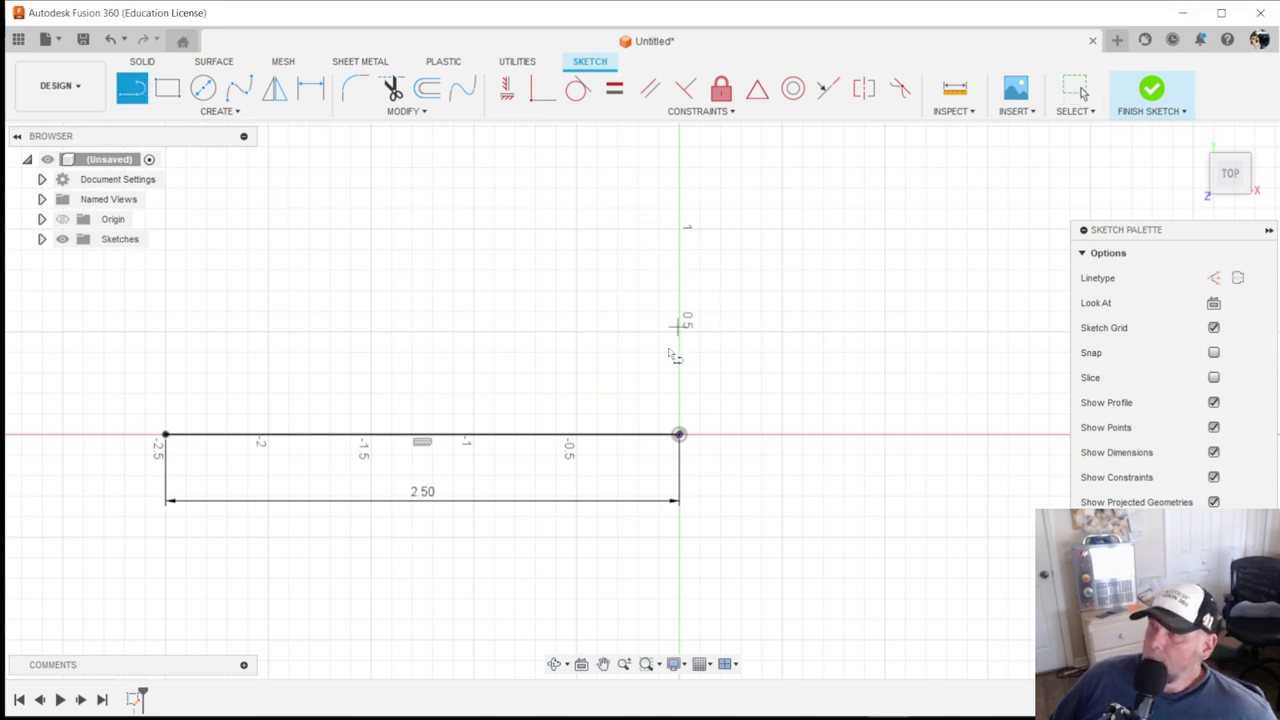
{"action": "scroll", "coordinate": [703, 440], "scroll_direction": "up", "scroll_amount": 2}
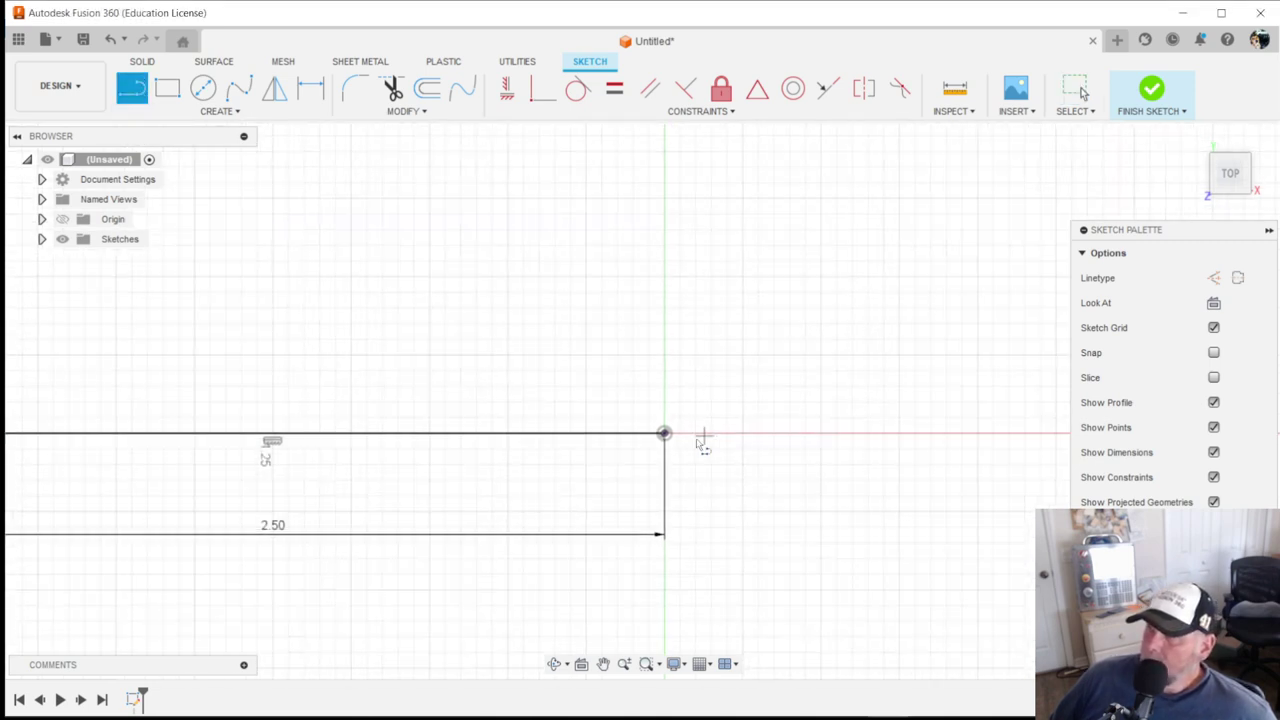
{"action": "left_click", "coordinate": [665, 353]}
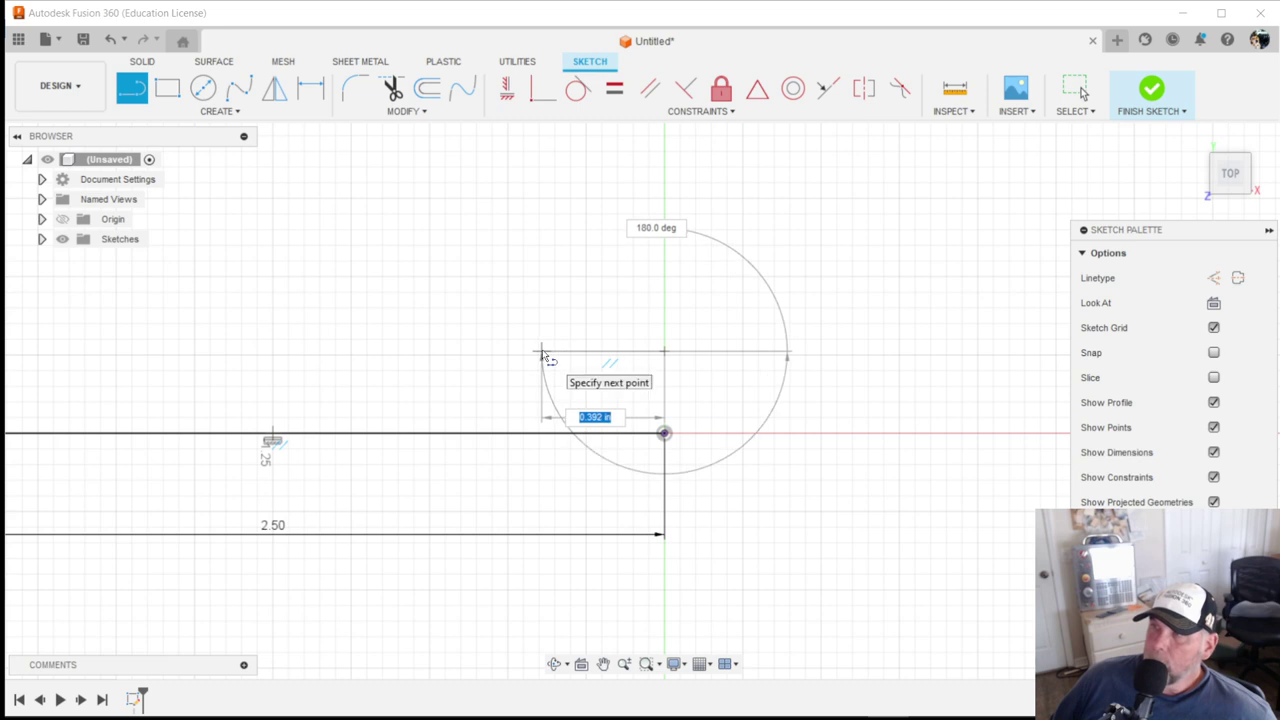
{"action": "left_click", "coordinate": [541, 352]}
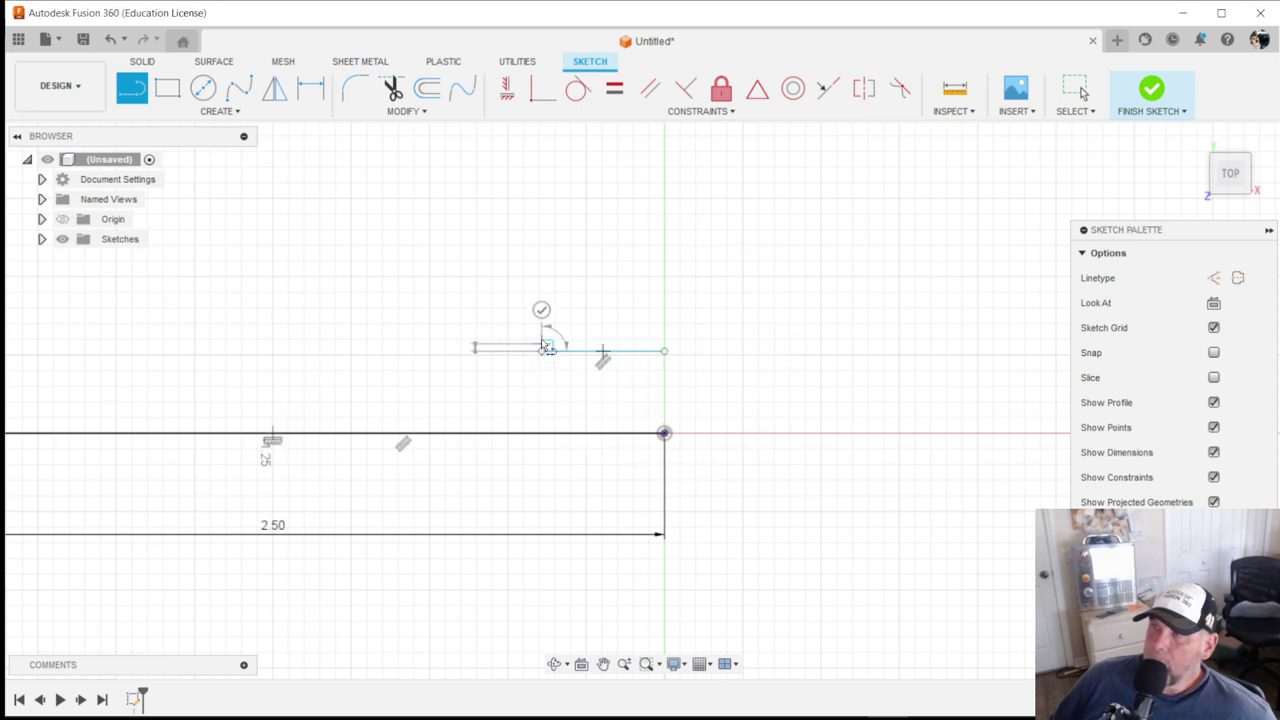
{"action": "left_click", "coordinate": [541, 283]}
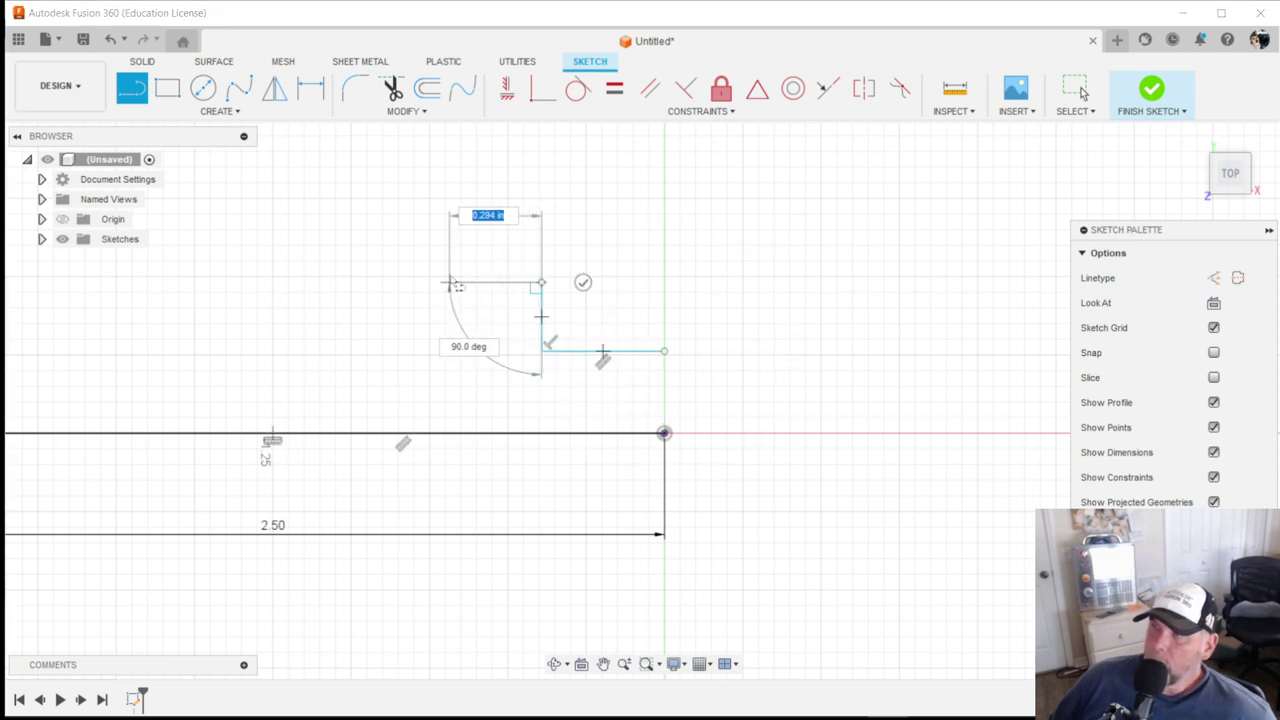
{"action": "left_click", "coordinate": [357, 283]}
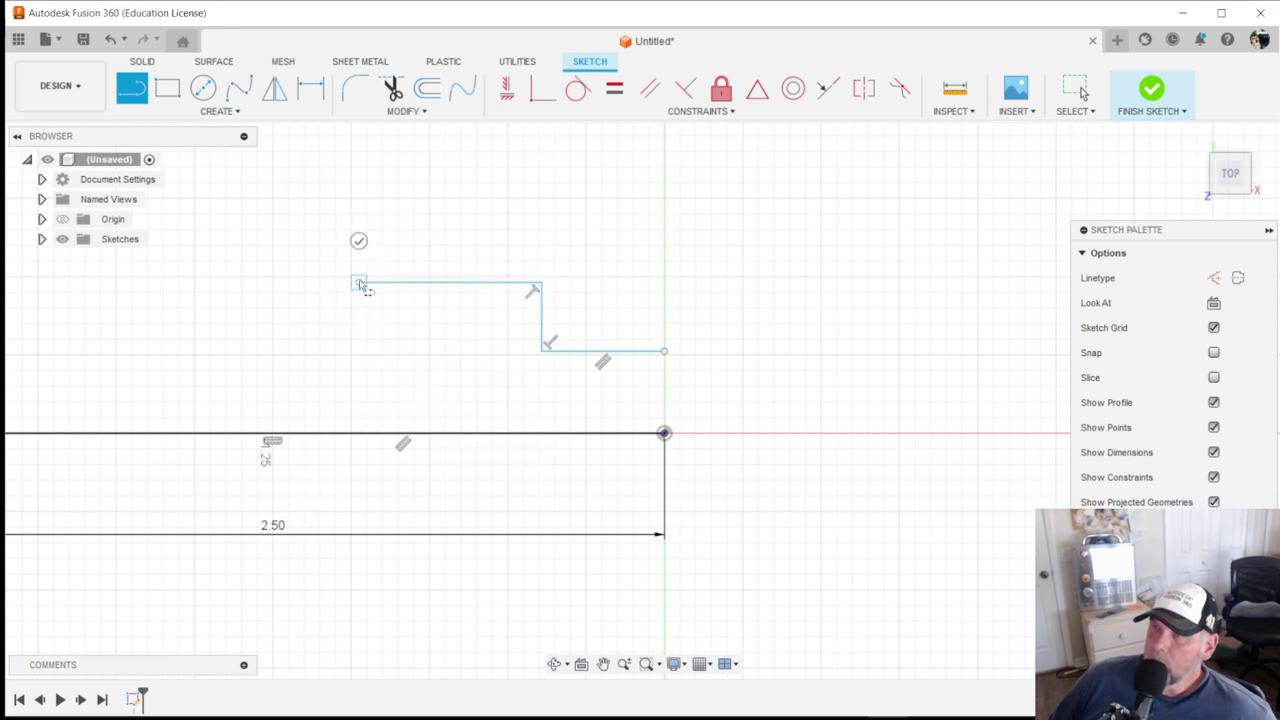
{"action": "left_click", "coordinate": [358, 179]}
Step: Draw the long top line of the stepped profile
{"action": "scroll", "coordinate": [358, 179], "scroll_direction": "up", "scroll_amount": 2}
{"action": "scroll", "coordinate": [358, 179], "scroll_direction": "down", "scroll_amount": 5}
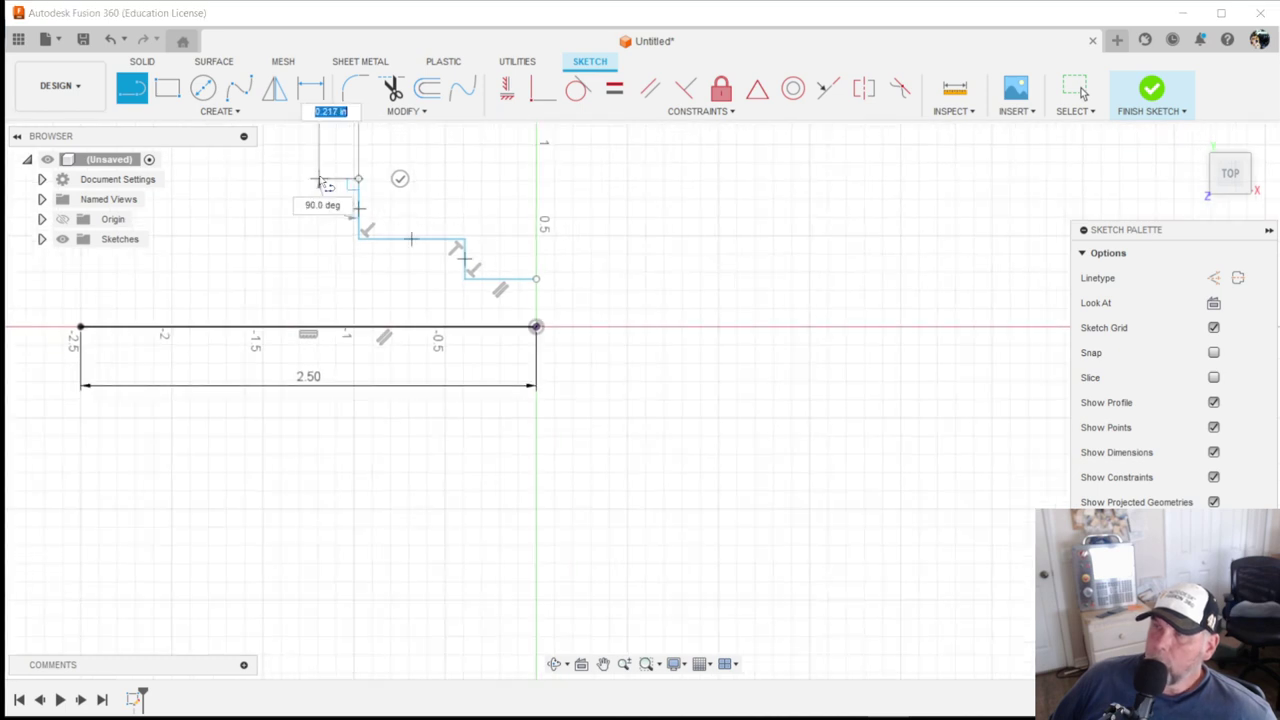
{"action": "scroll", "coordinate": [322, 182], "scroll_direction": "up", "scroll_amount": 2}
{"action": "scroll", "coordinate": [322, 183], "scroll_direction": "down", "scroll_amount": 1}
{"action": "scroll", "coordinate": [322, 183], "scroll_direction": "down", "scroll_amount": 2}
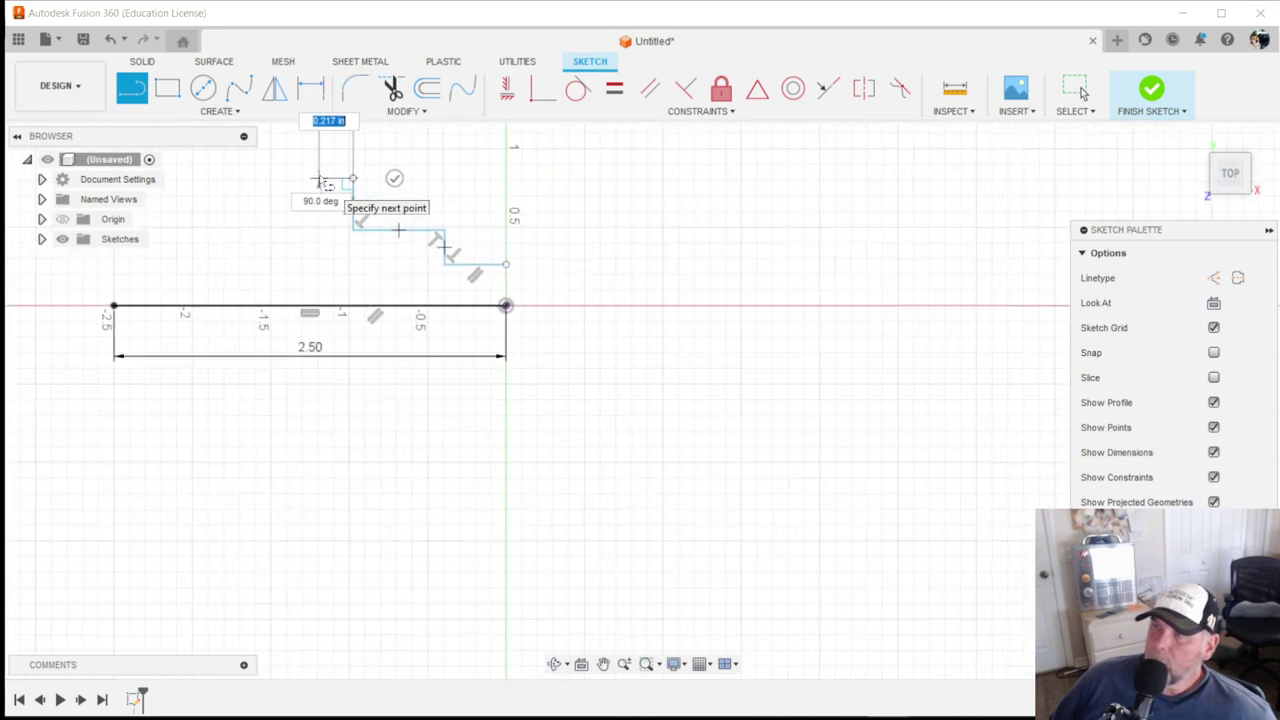
{"action": "scroll", "coordinate": [322, 183], "scroll_direction": "down", "scroll_amount": 3}
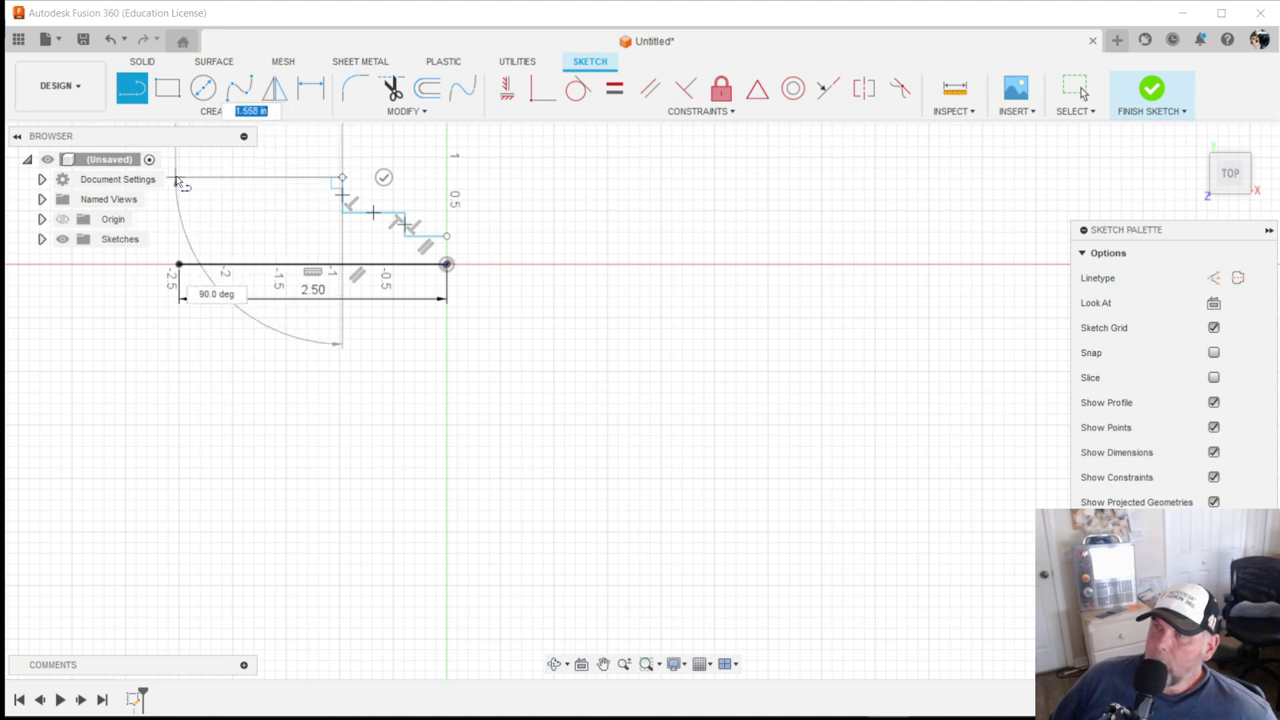
{"action": "left_click", "coordinate": [173, 178]}
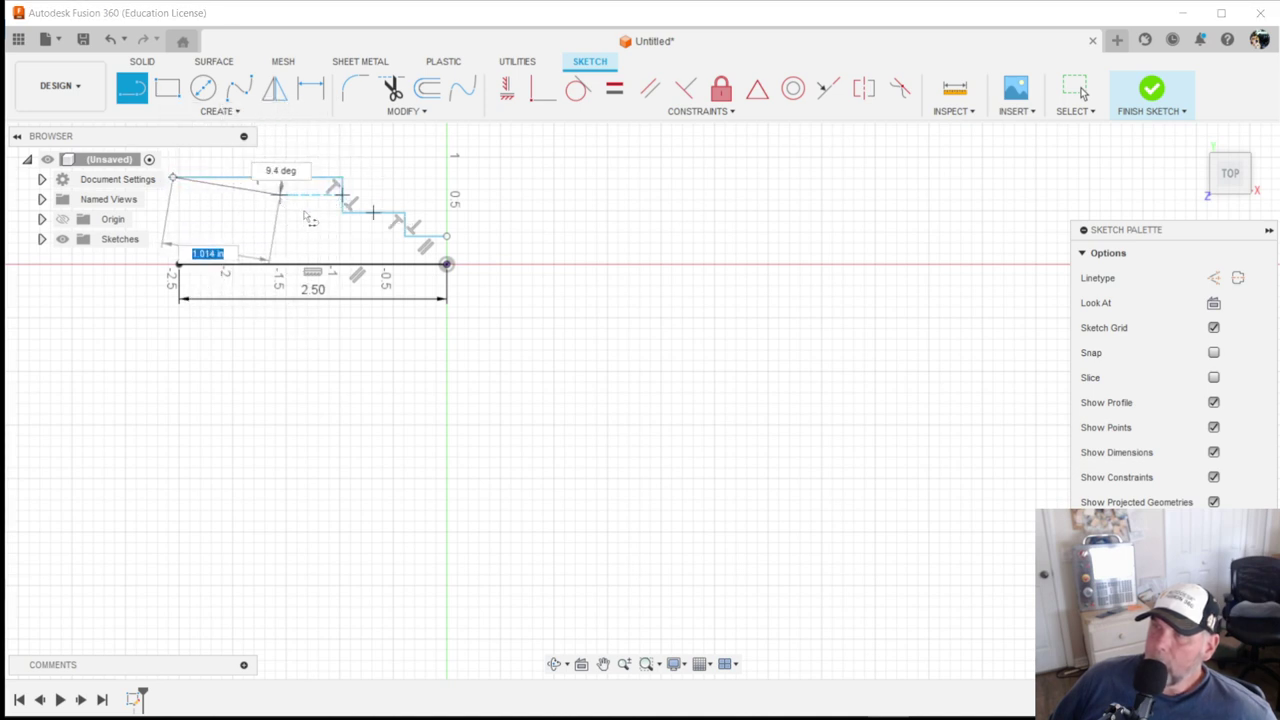
{"action": "key", "text": "Escape"}
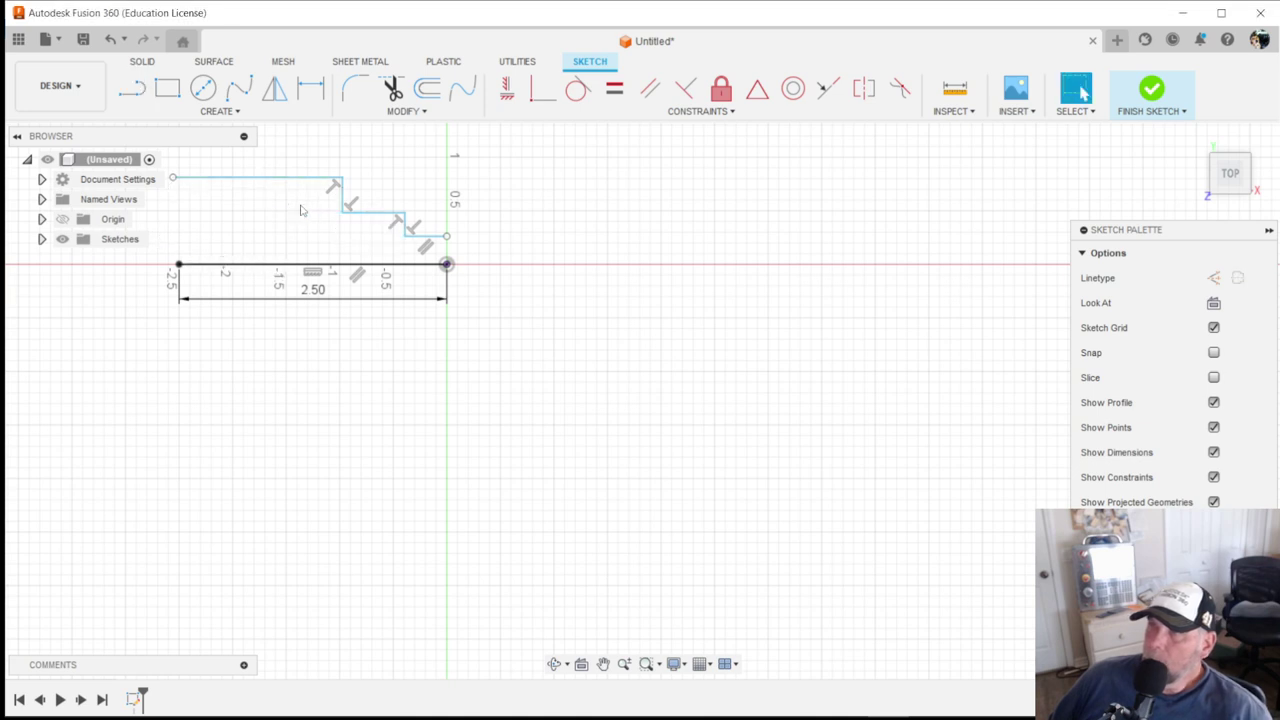
Step: Close the profile's right end with a vertical line from the origin up to the step
{"action": "right_click", "coordinate": [650, 203]}
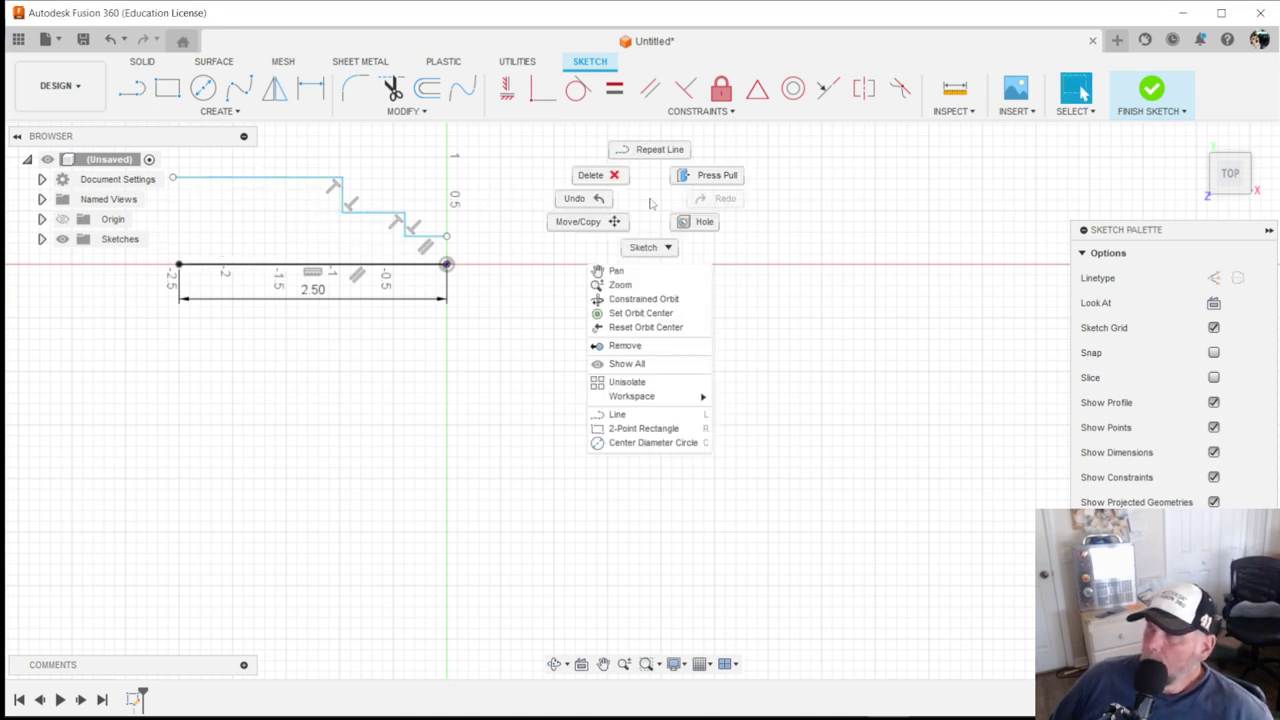
{"action": "left_click", "coordinate": [618, 272]}
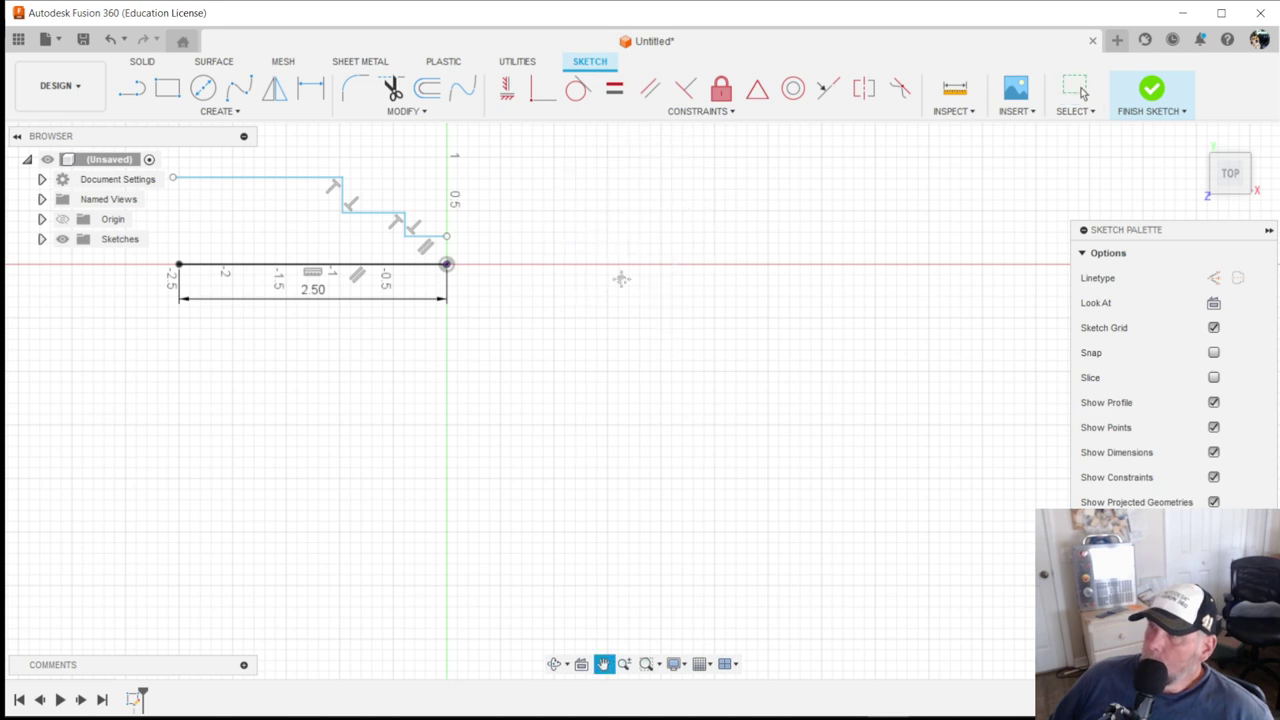
{"action": "key", "text": "Escape"}
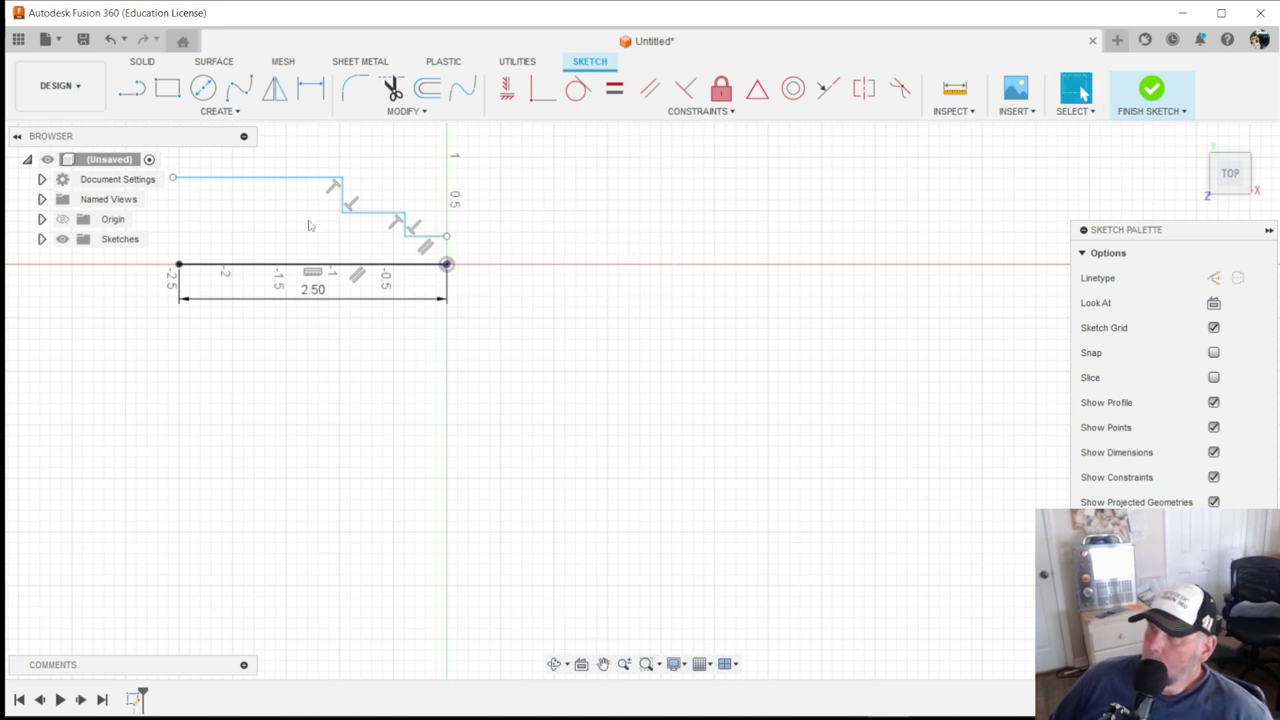
{"action": "right_click", "coordinate": [597, 439]}
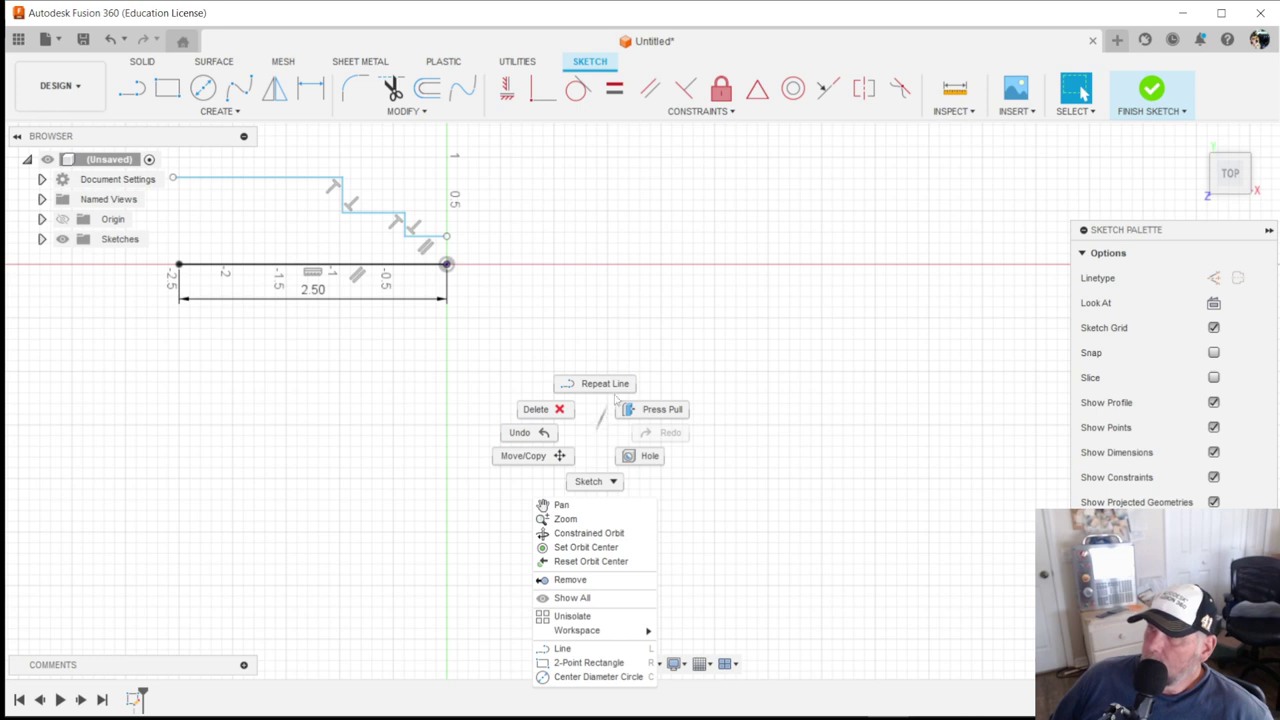
{"action": "left_click", "coordinate": [678, 310]}
{"action": "scroll", "coordinate": [670, 320], "scroll_direction": "up", "scroll_amount": 5}
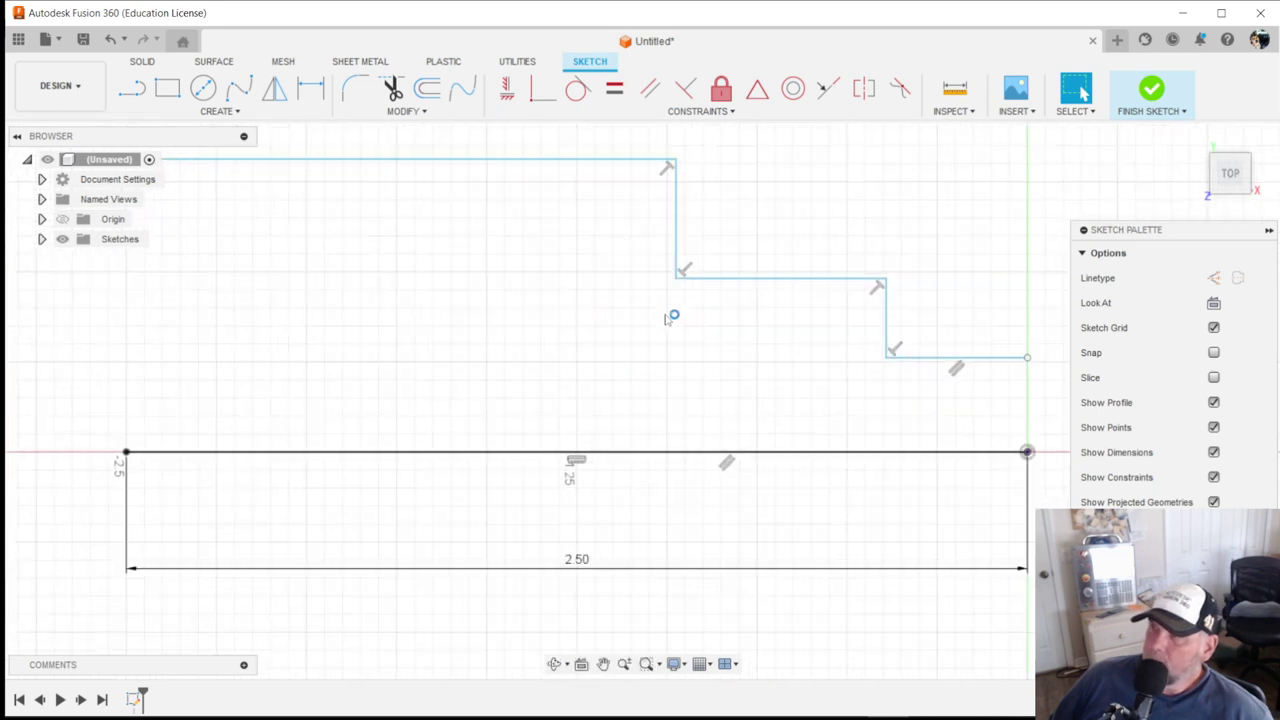
{"action": "scroll", "coordinate": [661, 333], "scroll_direction": "down", "scroll_amount": 4}
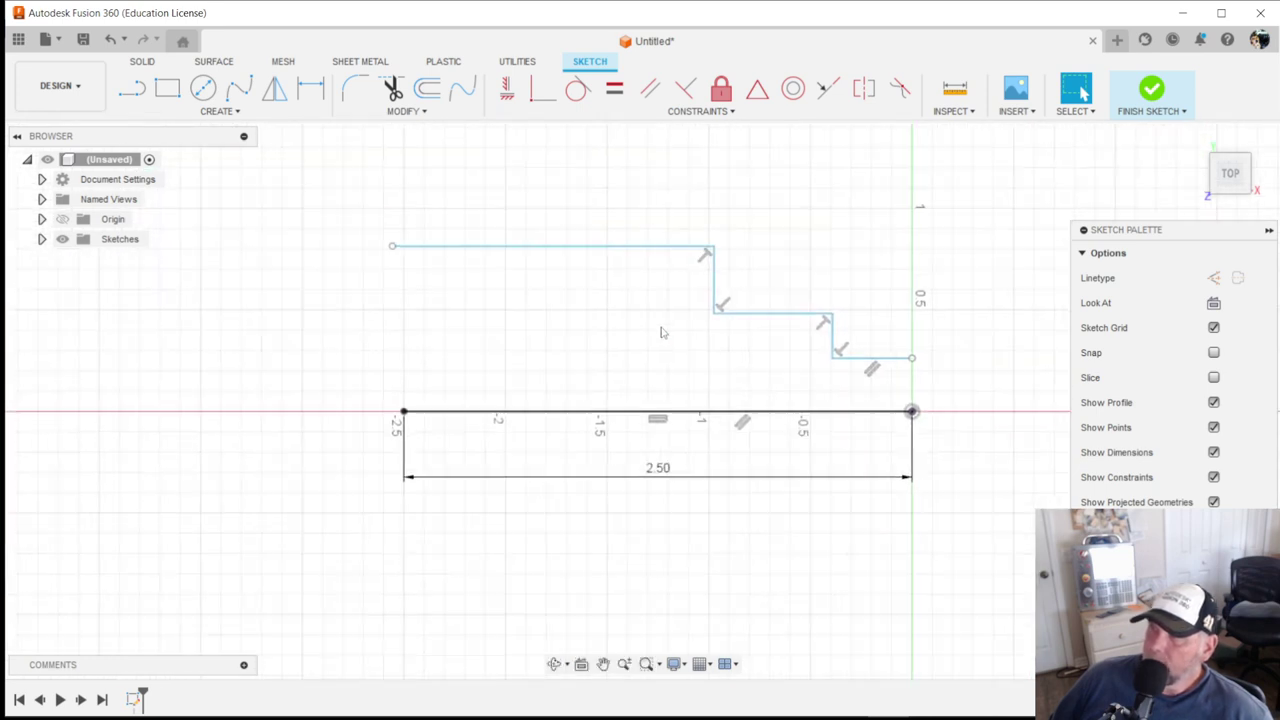
{"action": "scroll", "coordinate": [914, 392], "scroll_direction": "up", "scroll_amount": 3}
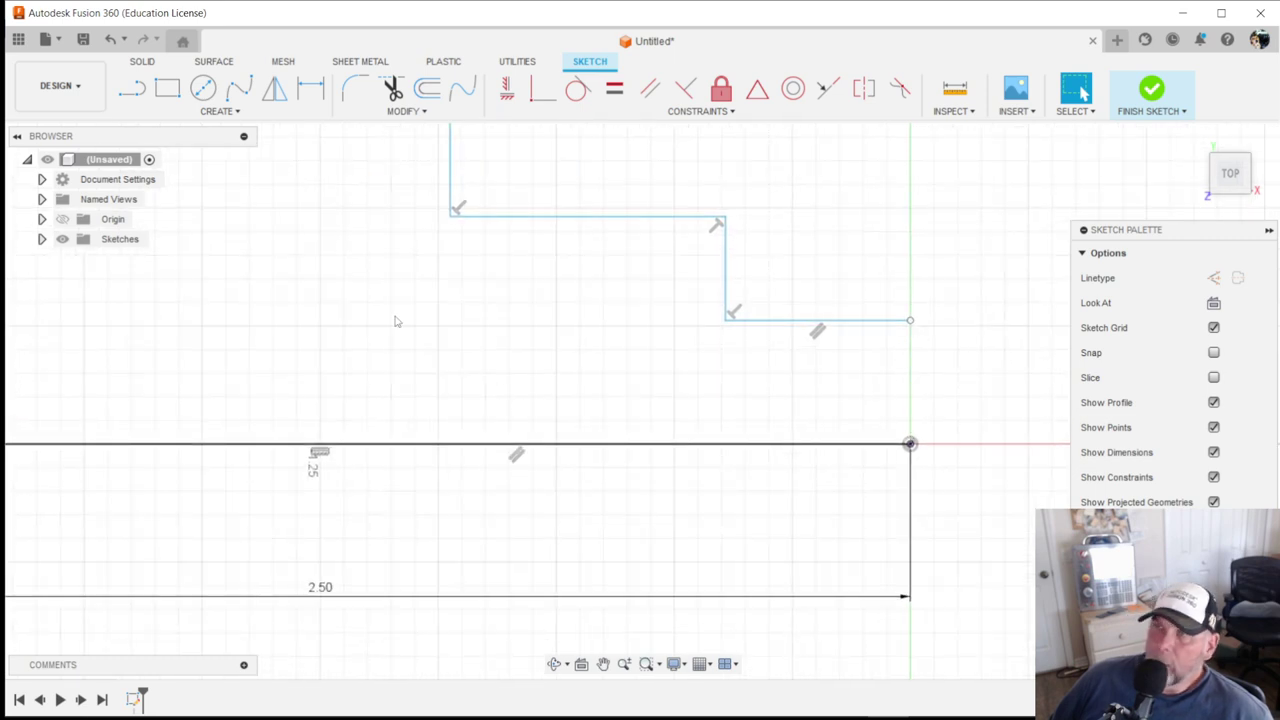
{"action": "key", "text": "l"}
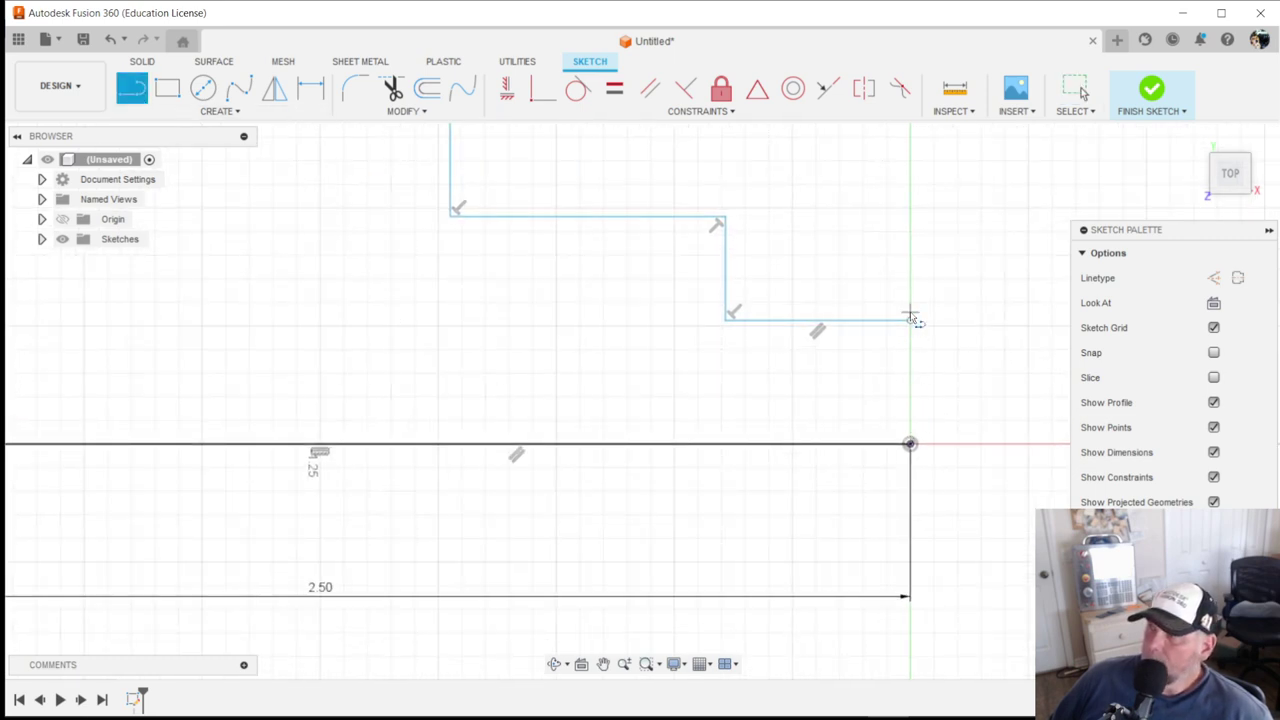
{"action": "left_click", "coordinate": [910, 443]}
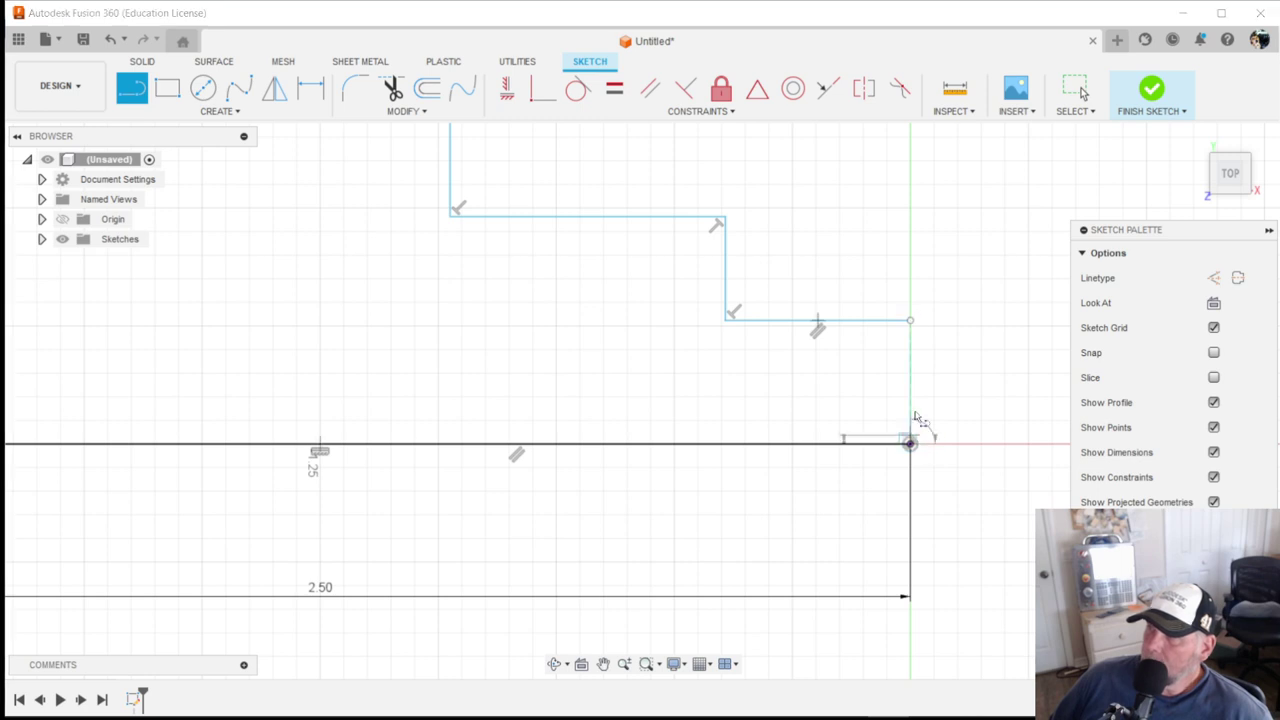
{"action": "left_click", "coordinate": [911, 321]}
{"action": "scroll", "coordinate": [960, 322], "scroll_direction": "up", "scroll_amount": 2}
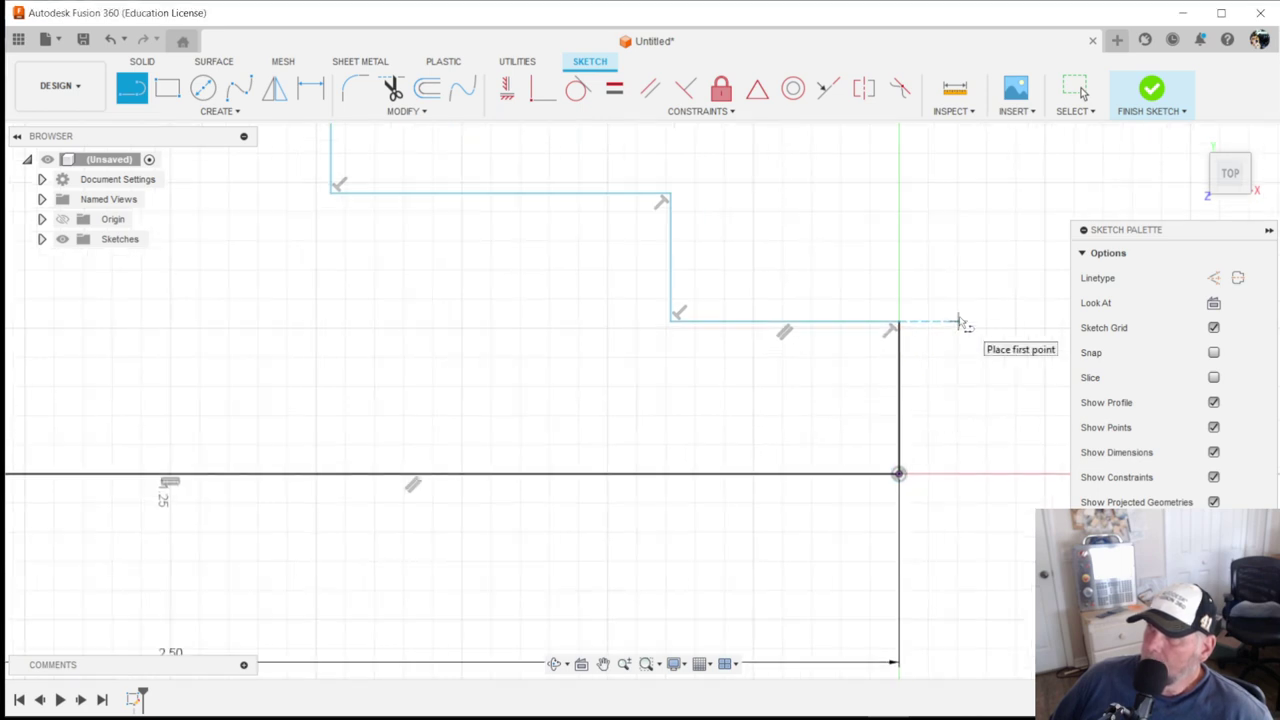
{"action": "scroll", "coordinate": [960, 322], "scroll_direction": "down", "scroll_amount": 3}
{"action": "scroll", "coordinate": [582, 410], "scroll_direction": "down", "scroll_amount": 1}
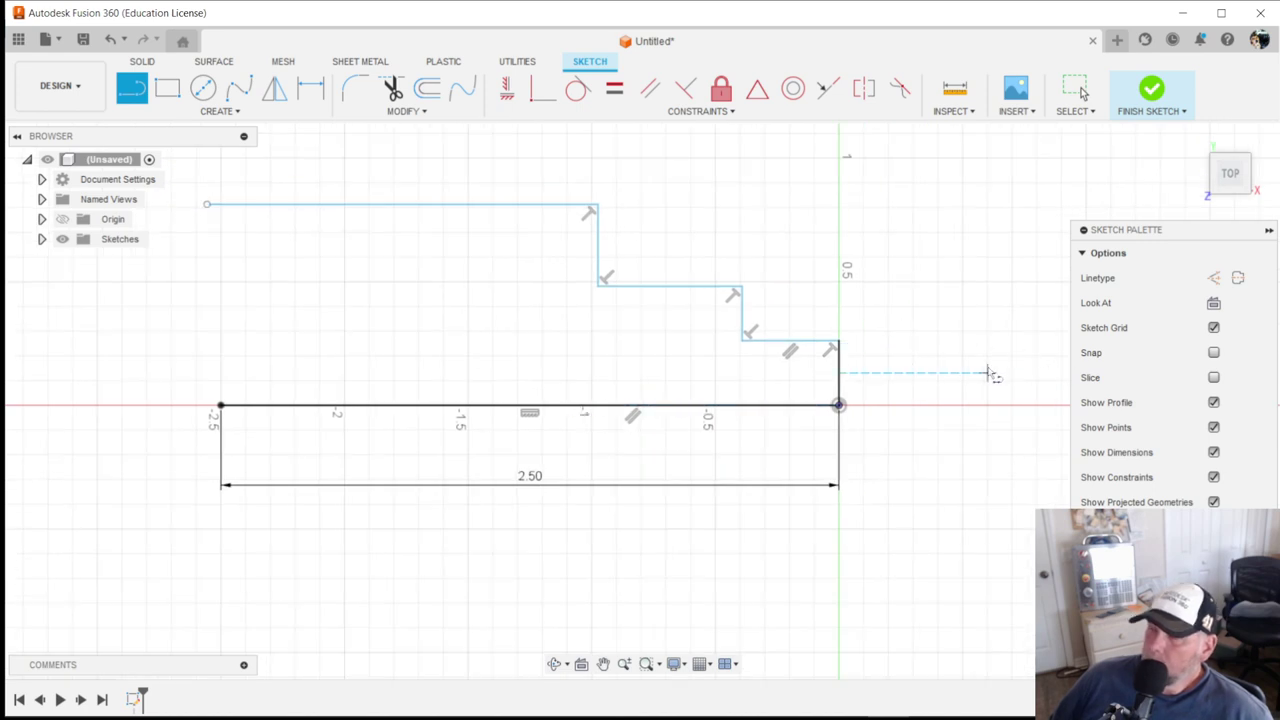
{"action": "key", "text": "Escape"}
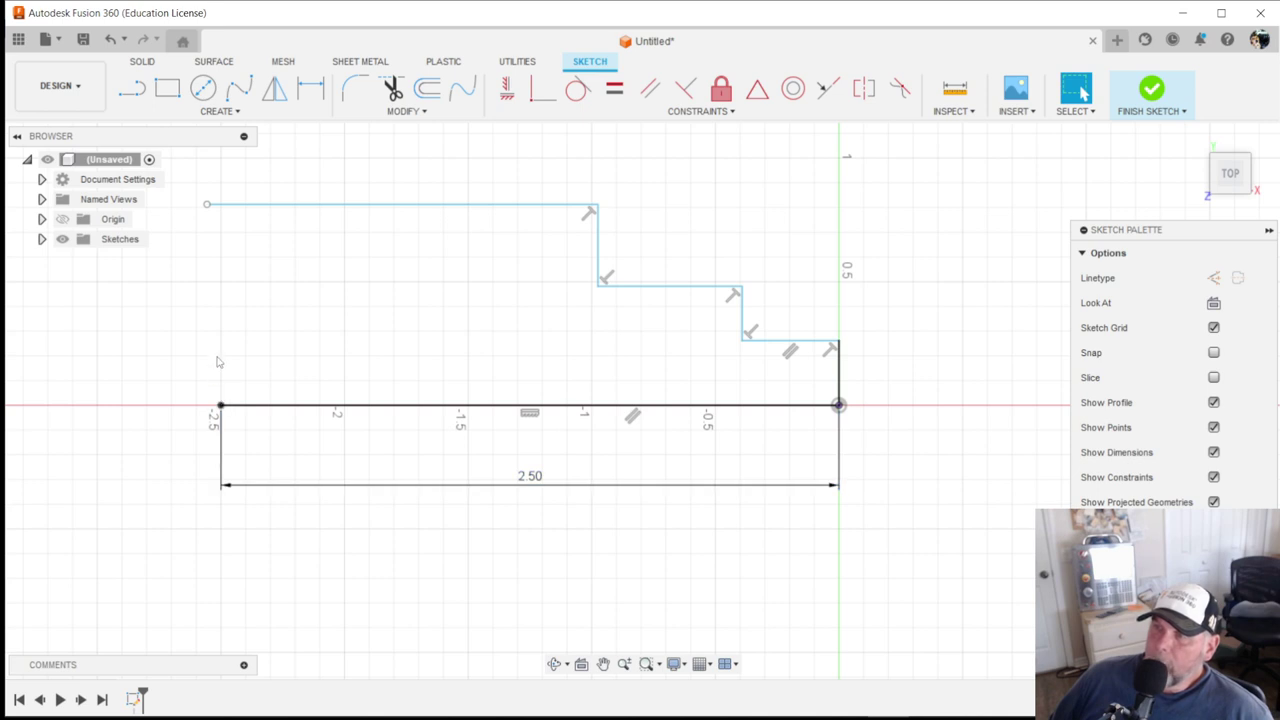
Step: Close the left end with a vertical line from the base line up to the top line
{"action": "key", "text": "l"}
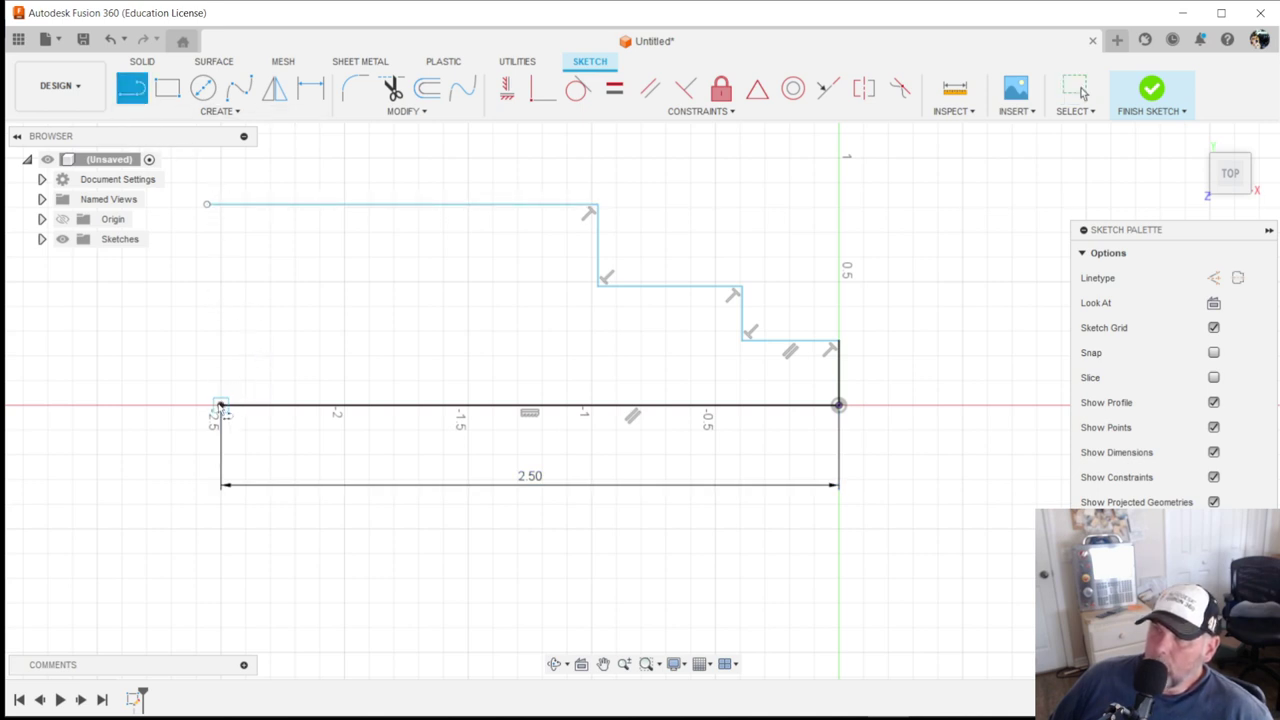
{"action": "left_click", "coordinate": [221, 405]}
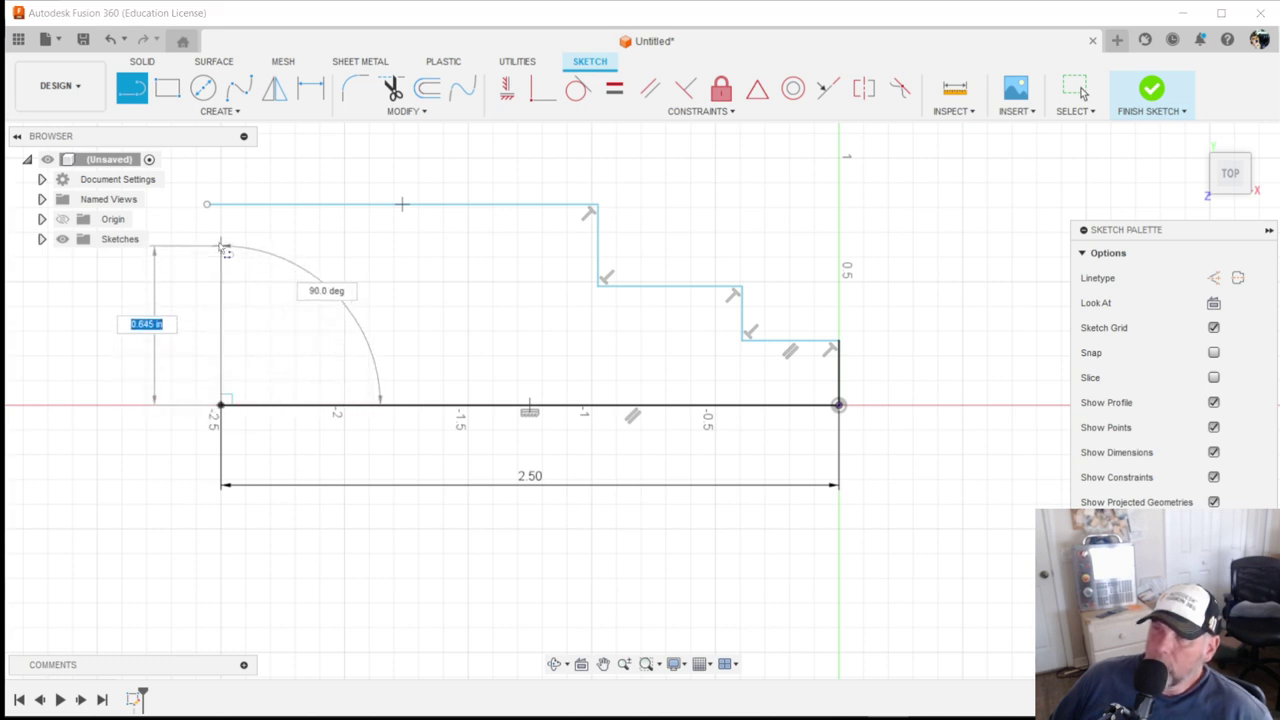
{"action": "left_click", "coordinate": [221, 206]}
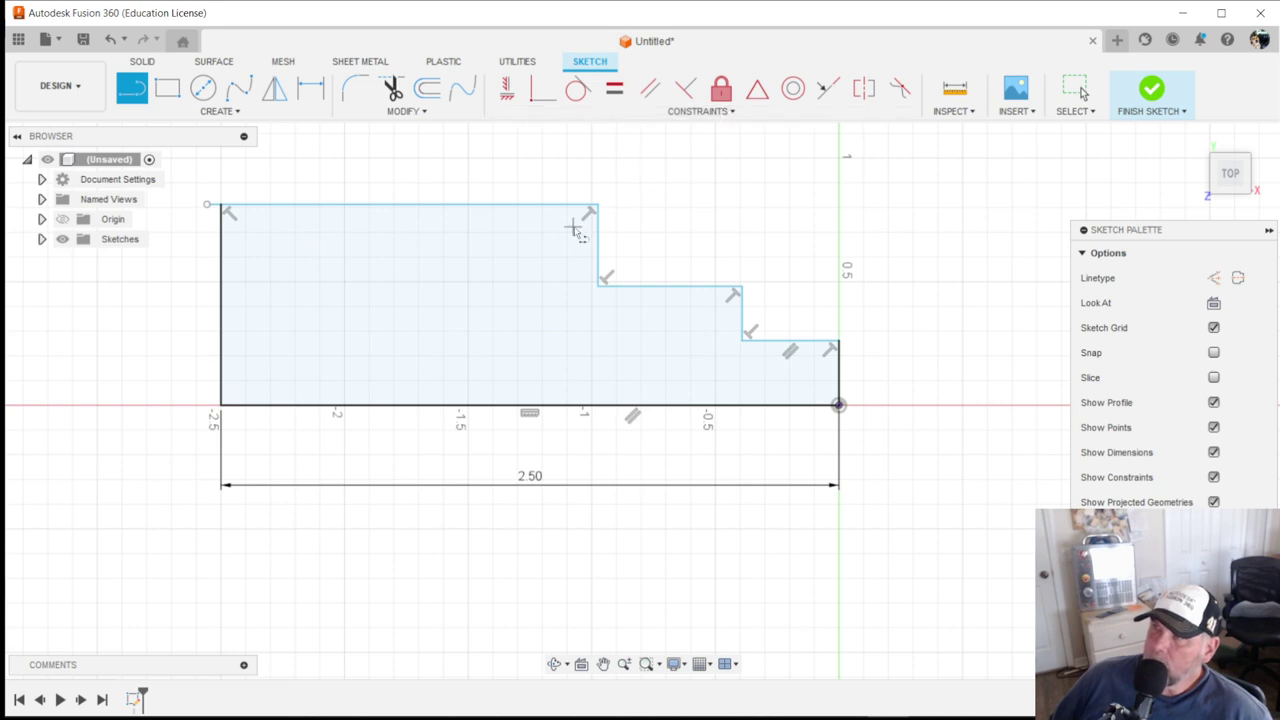
{"action": "scroll", "coordinate": [583, 236], "scroll_direction": "up", "scroll_amount": 3}
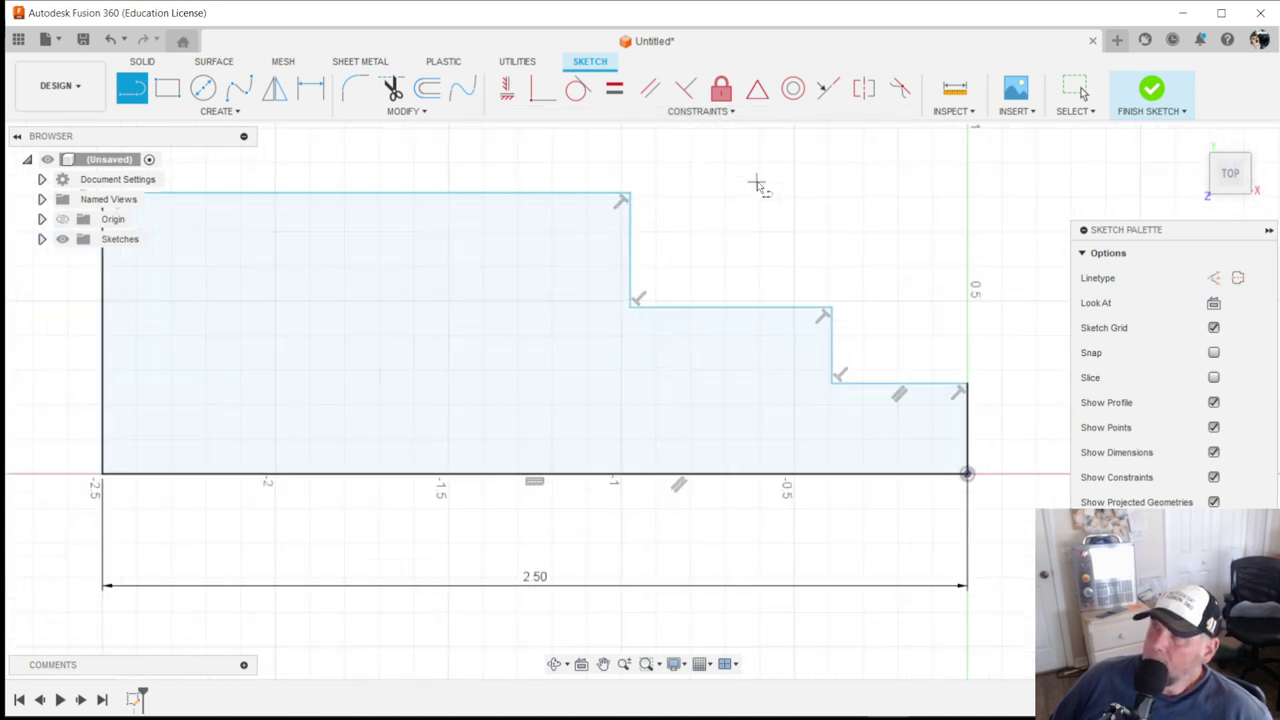
{"action": "scroll", "coordinate": [757, 184], "scroll_direction": "down", "scroll_amount": 2}
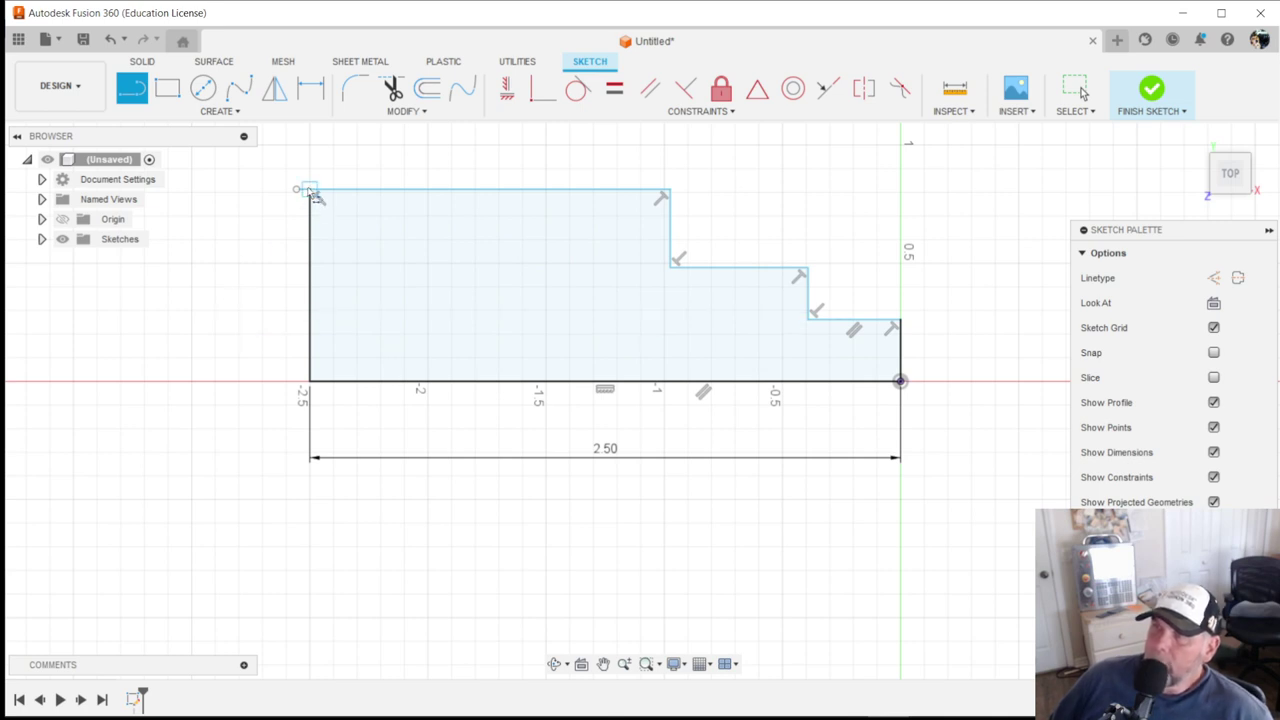
{"action": "scroll", "coordinate": [274, 251], "scroll_direction": "up", "scroll_amount": 1}
{"action": "scroll", "coordinate": [274, 251], "scroll_direction": "down", "scroll_amount": 1}
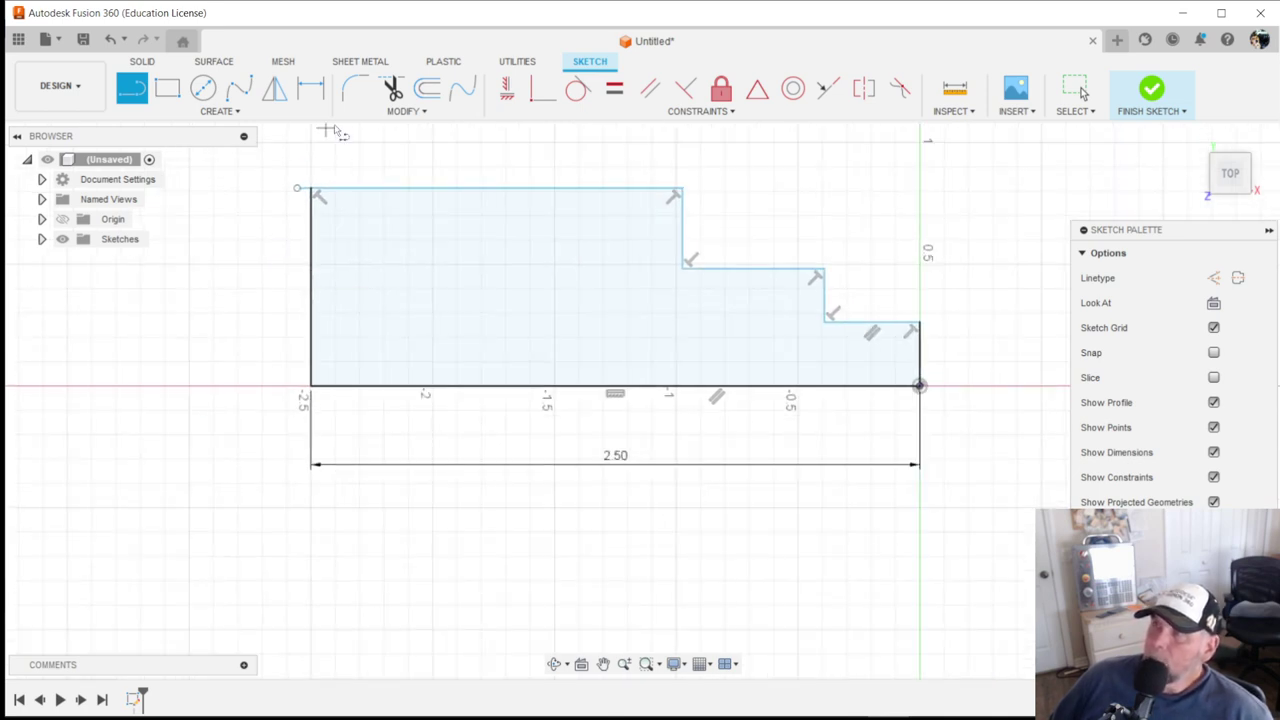
{"action": "left_click", "coordinate": [393, 90]}
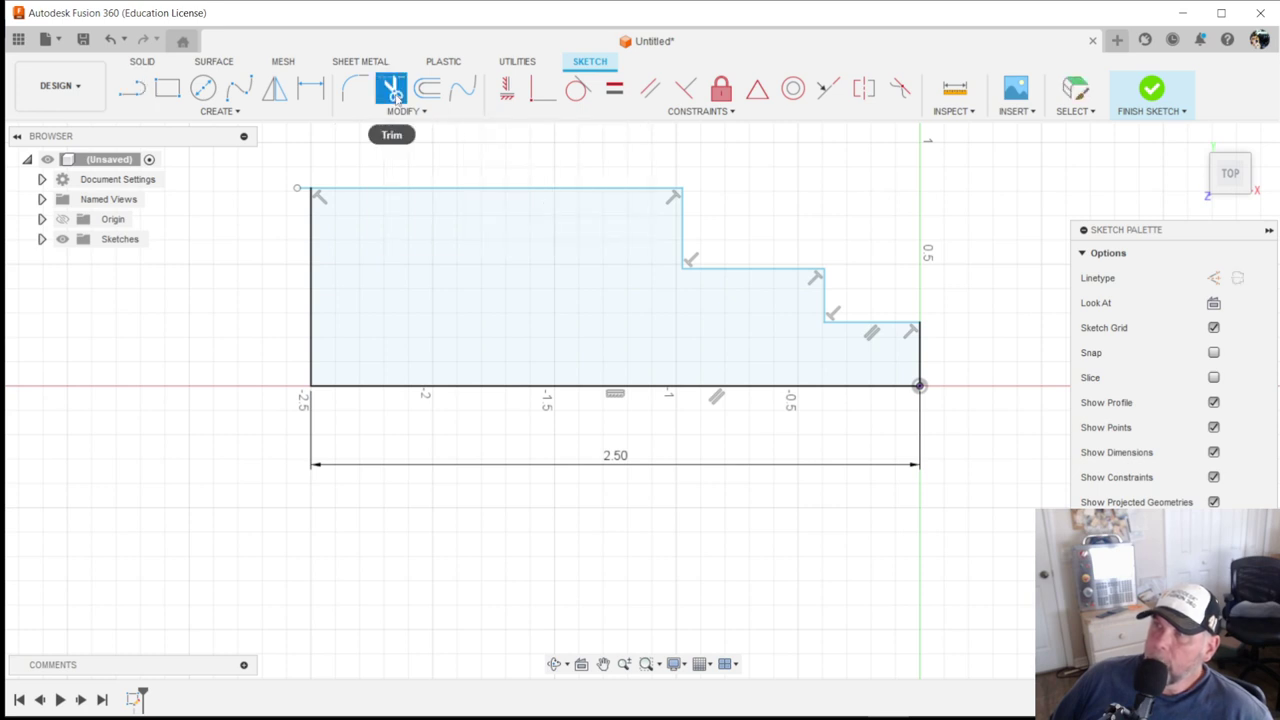
{"action": "scroll", "coordinate": [345, 160], "scroll_direction": "up", "scroll_amount": 2}
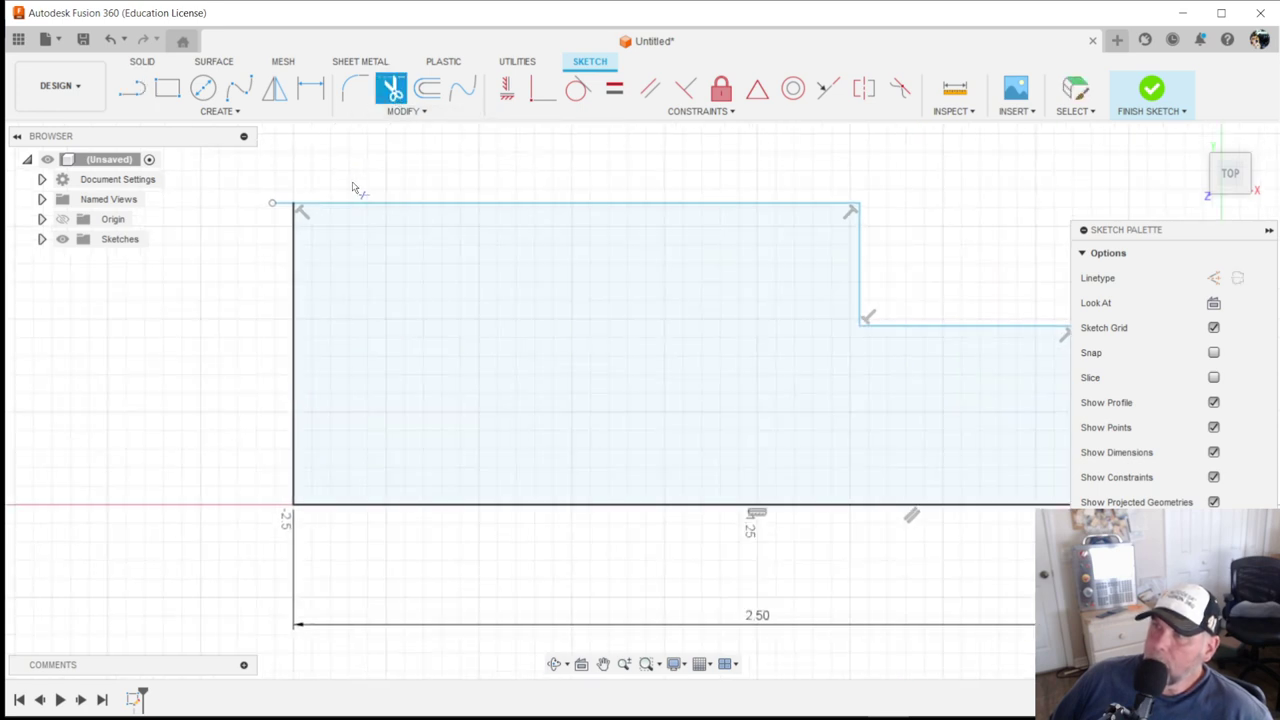
{"action": "left_click", "coordinate": [284, 204]}
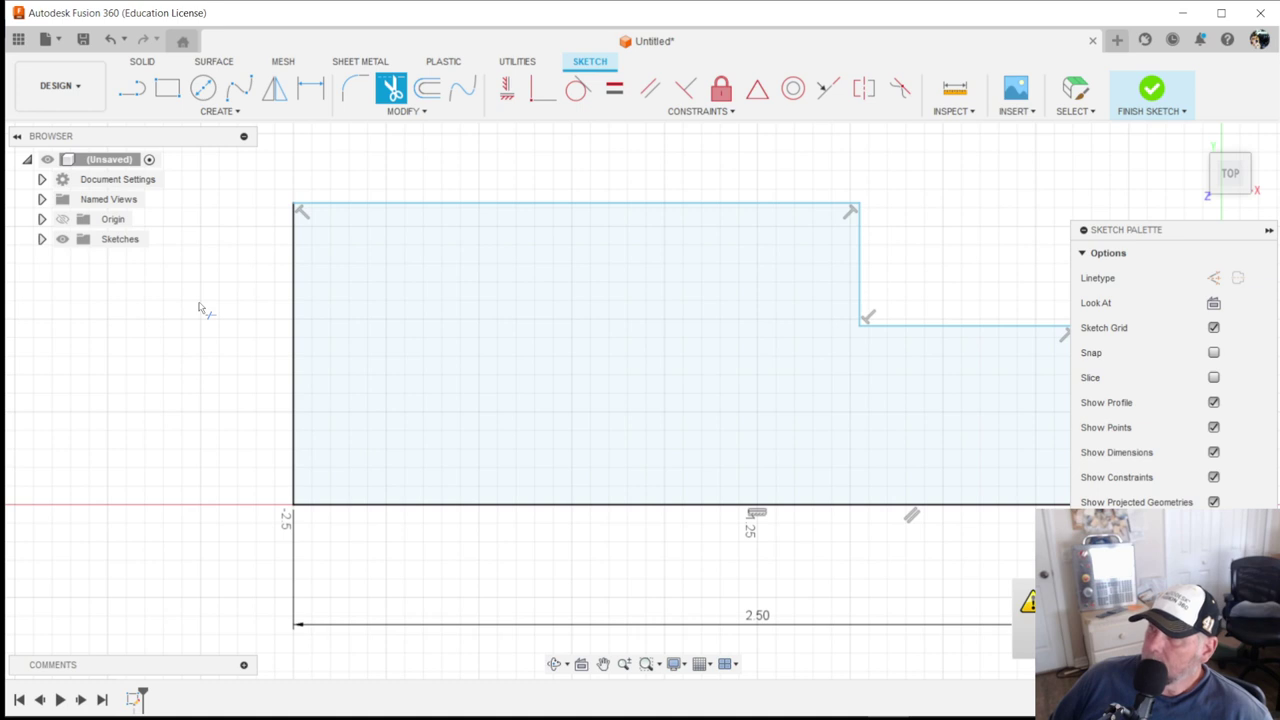
{"action": "scroll", "coordinate": [421, 282], "scroll_direction": "down", "scroll_amount": 2}
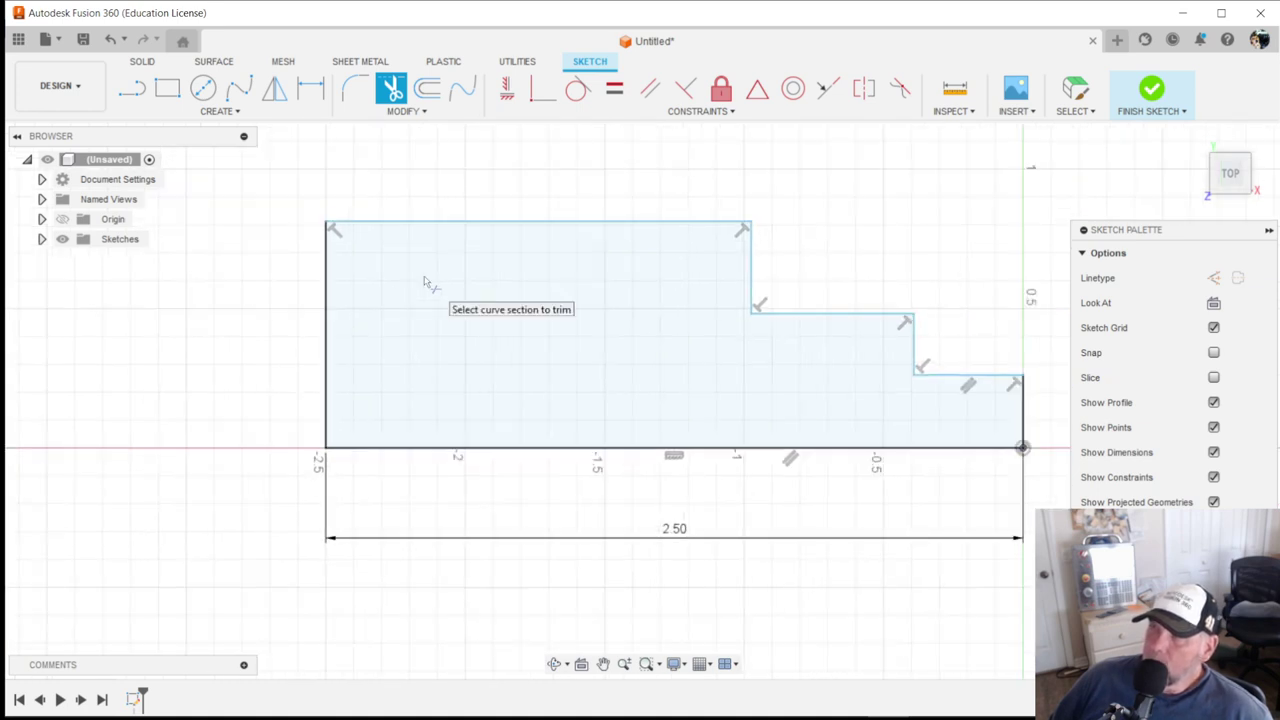
{"action": "scroll", "coordinate": [424, 282], "scroll_direction": "down", "scroll_amount": 1}
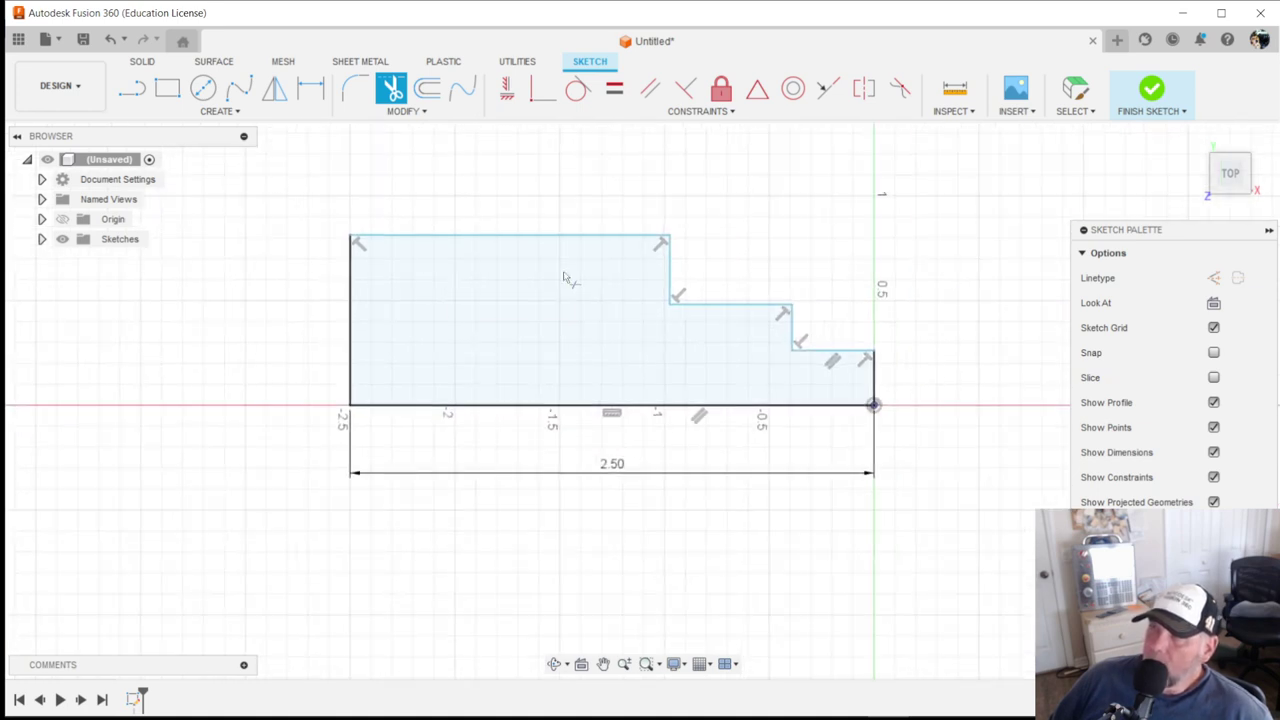
Step: Dimension the smallest step's width to 0.625 in
{"action": "left_click", "coordinate": [317, 89]}
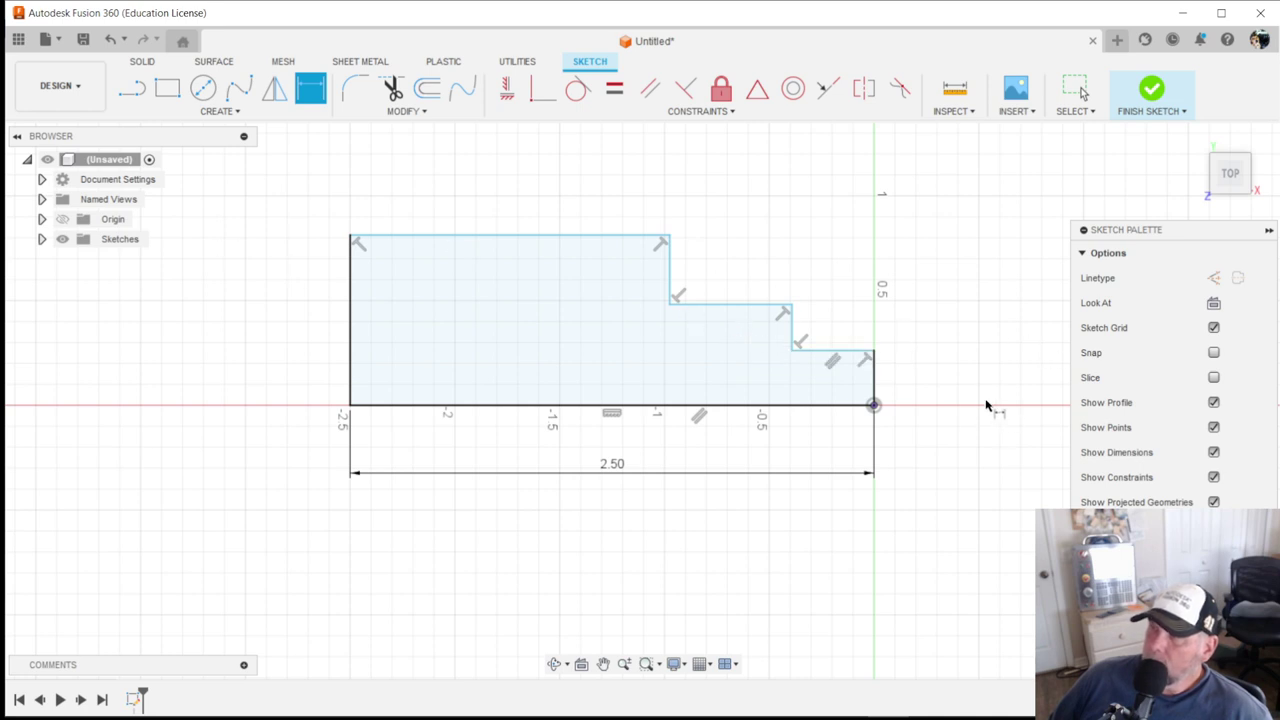
{"action": "left_click", "coordinate": [877, 388]}
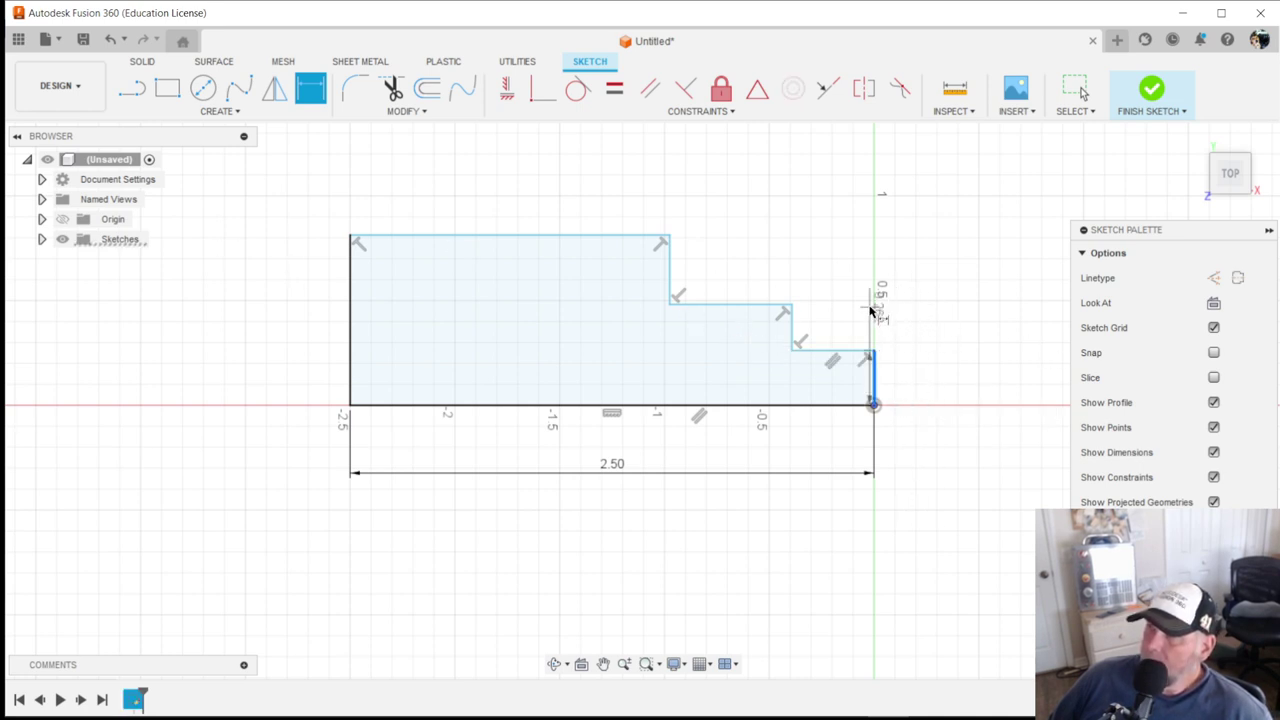
{"action": "left_click", "coordinate": [795, 329]}
{"action": "left_click", "coordinate": [848, 256]}
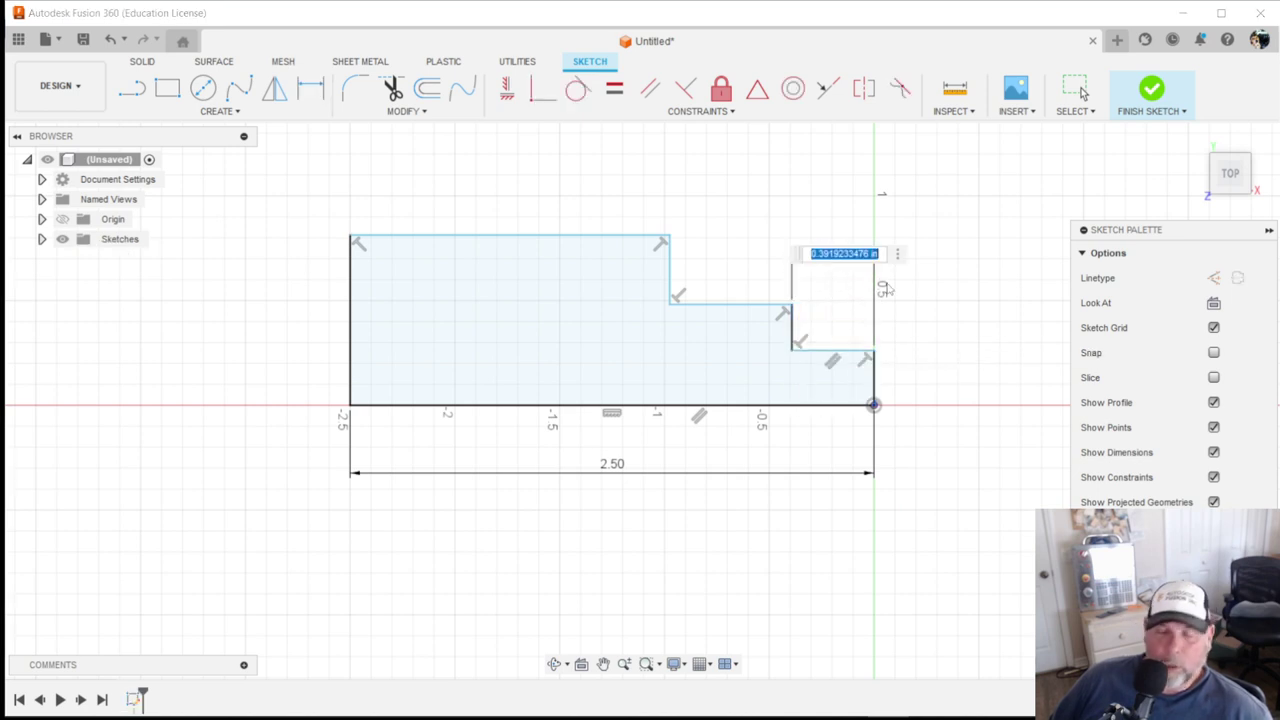
{"action": "key", "text": "BackSpace"}
{"action": "type", "text": ".625"}
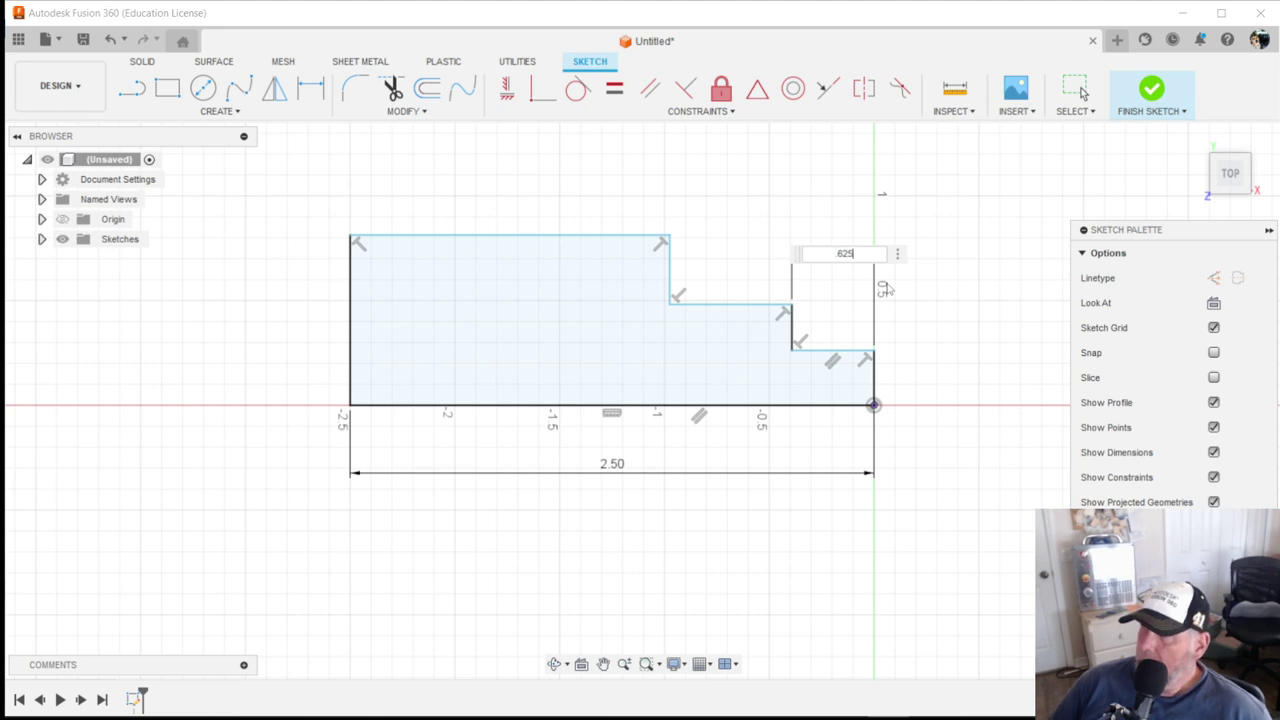
{"action": "key", "text": "Return"}
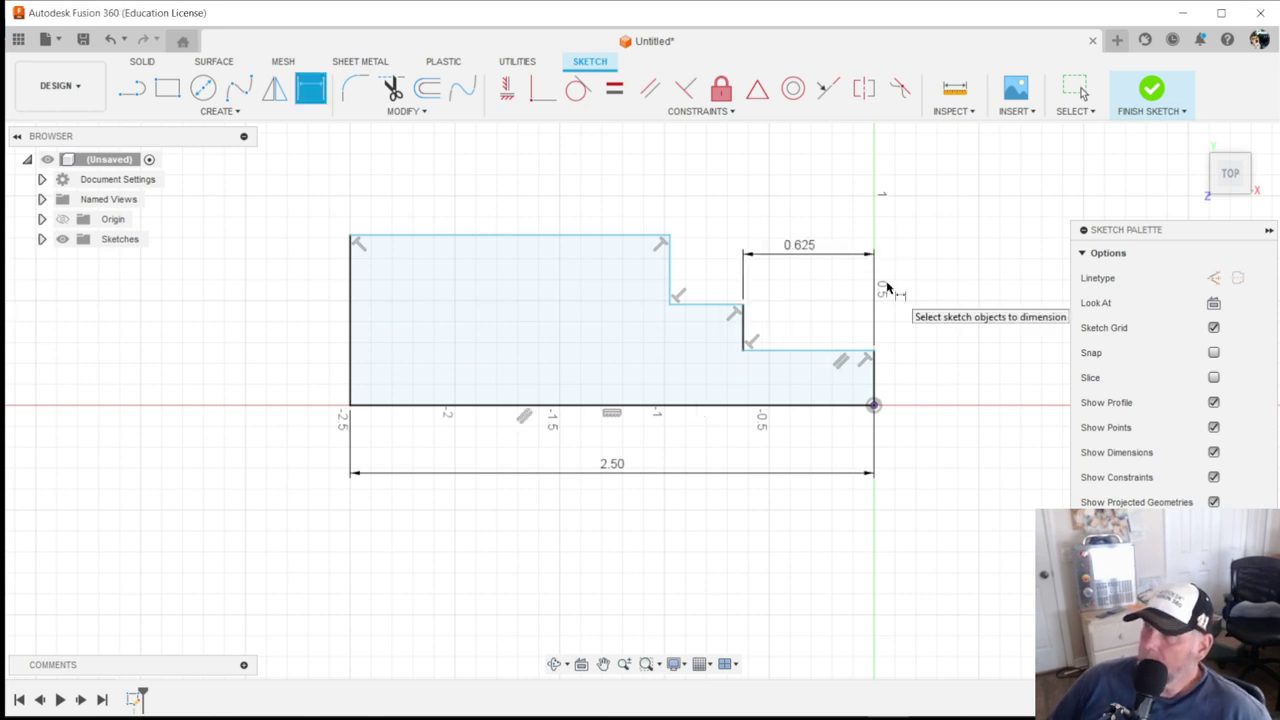
Step: Dimension the upper step's shoulder 1.182 in from the right end
{"action": "left_click", "coordinate": [874, 390]}
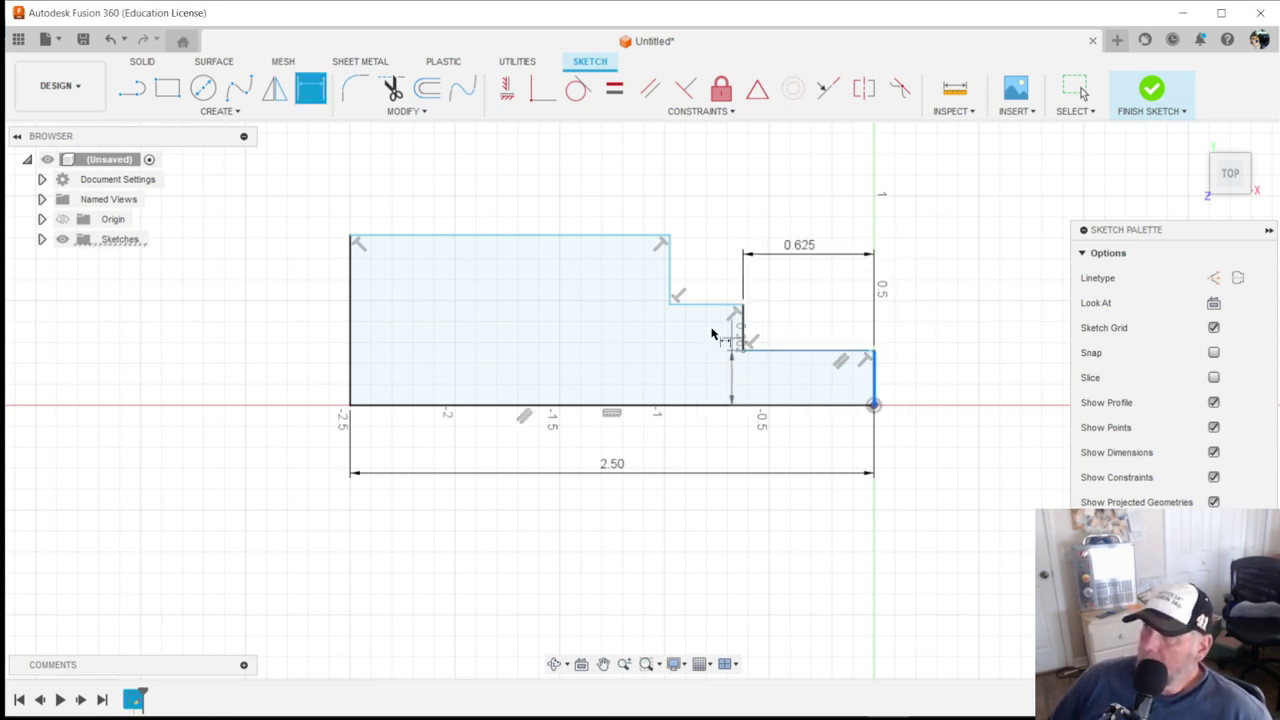
{"action": "left_click", "coordinate": [673, 288]}
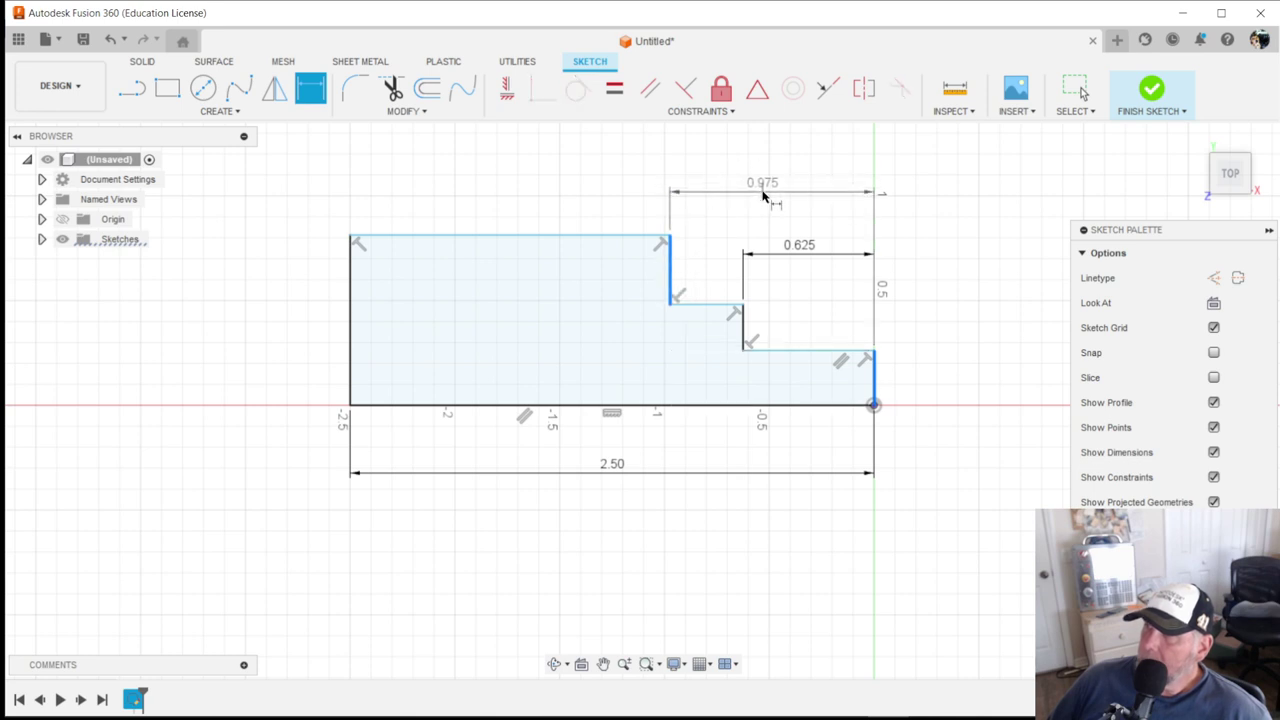
{"action": "left_click", "coordinate": [764, 195]}
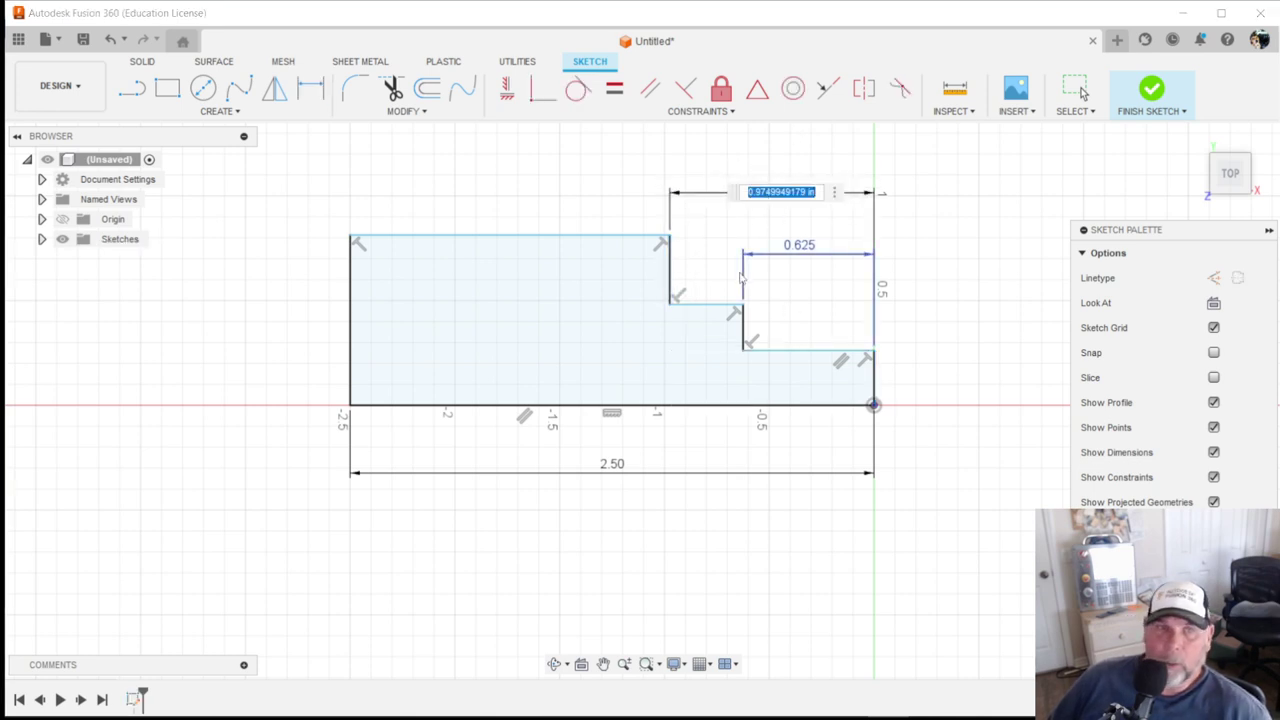
{"action": "type", "text": "1"}
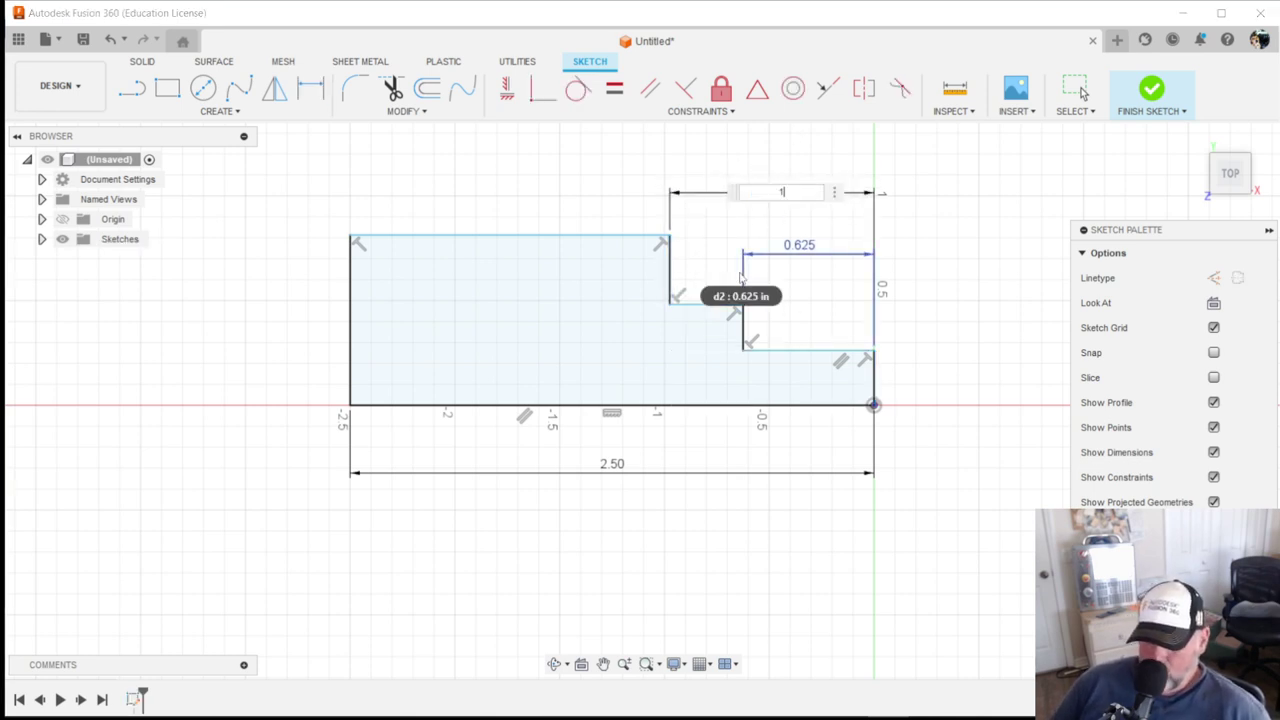
{"action": "type", "text": ".182"}
{"action": "key", "text": "Return"}
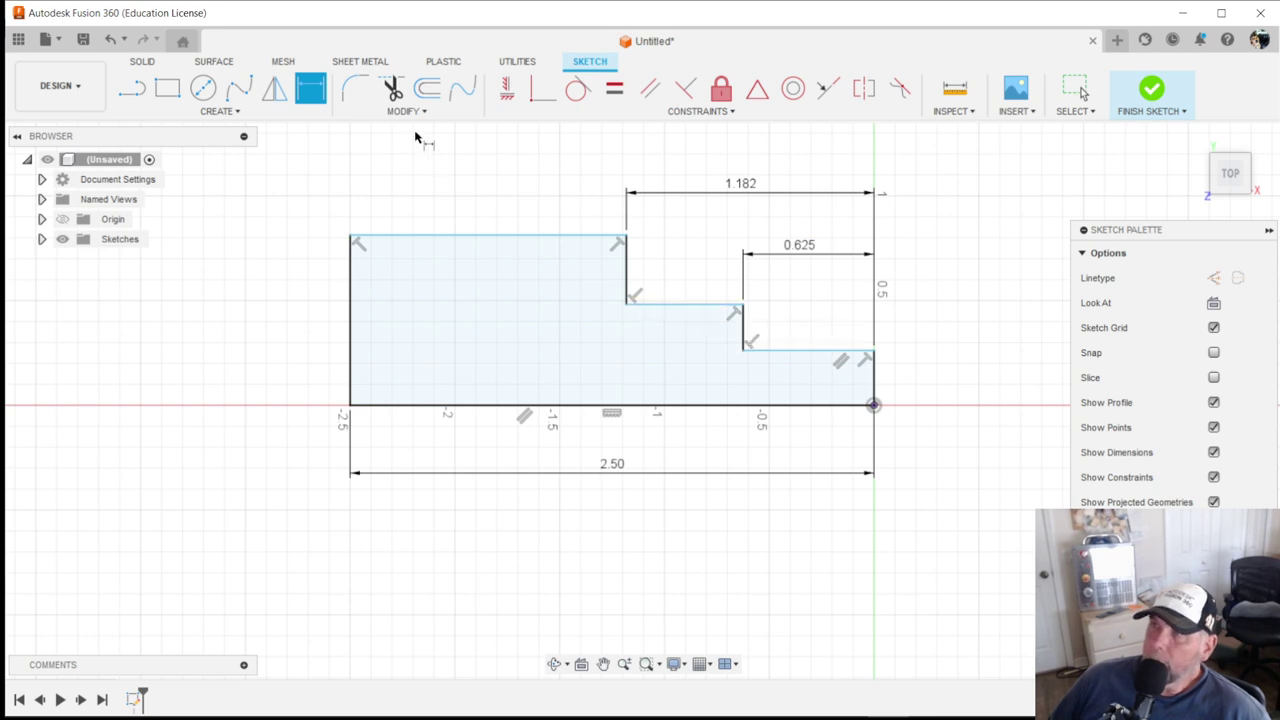
{"action": "left_click", "coordinate": [822, 355]}
{"action": "left_click", "coordinate": [817, 405]}
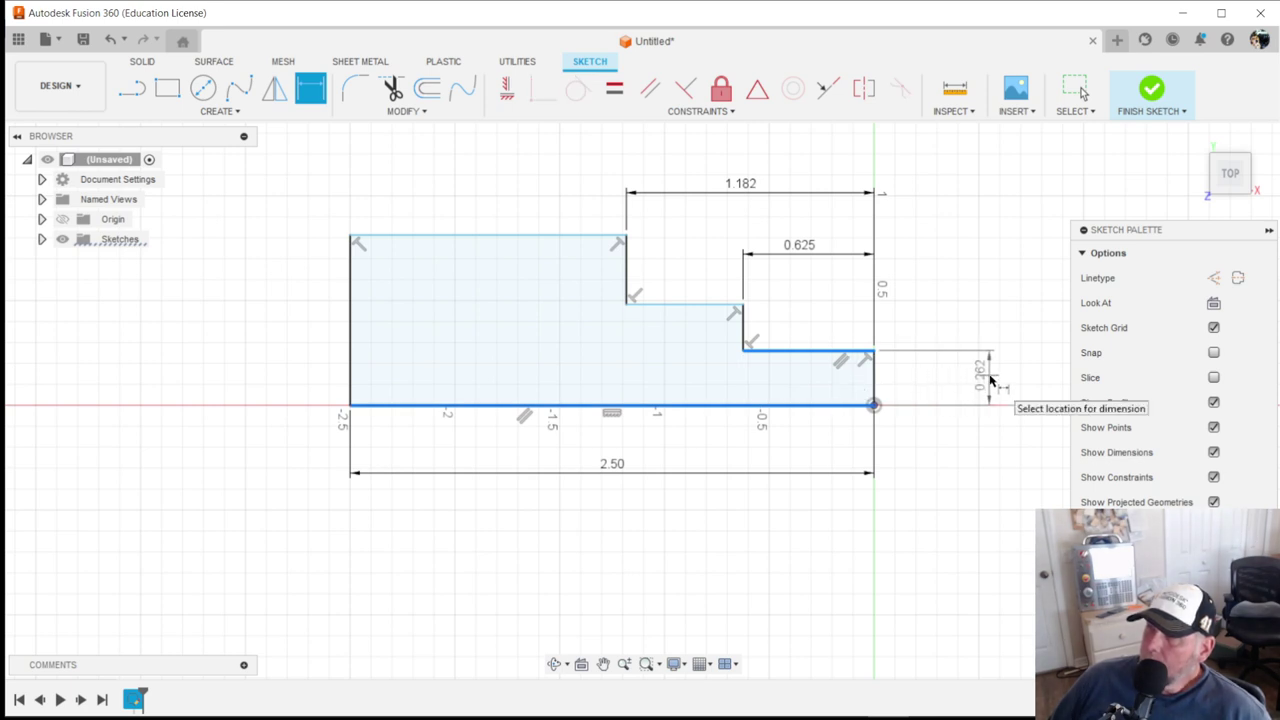
Step: Set the smallest step's height to .750/2 (0.375 in)
{"action": "left_click", "coordinate": [988, 376]}
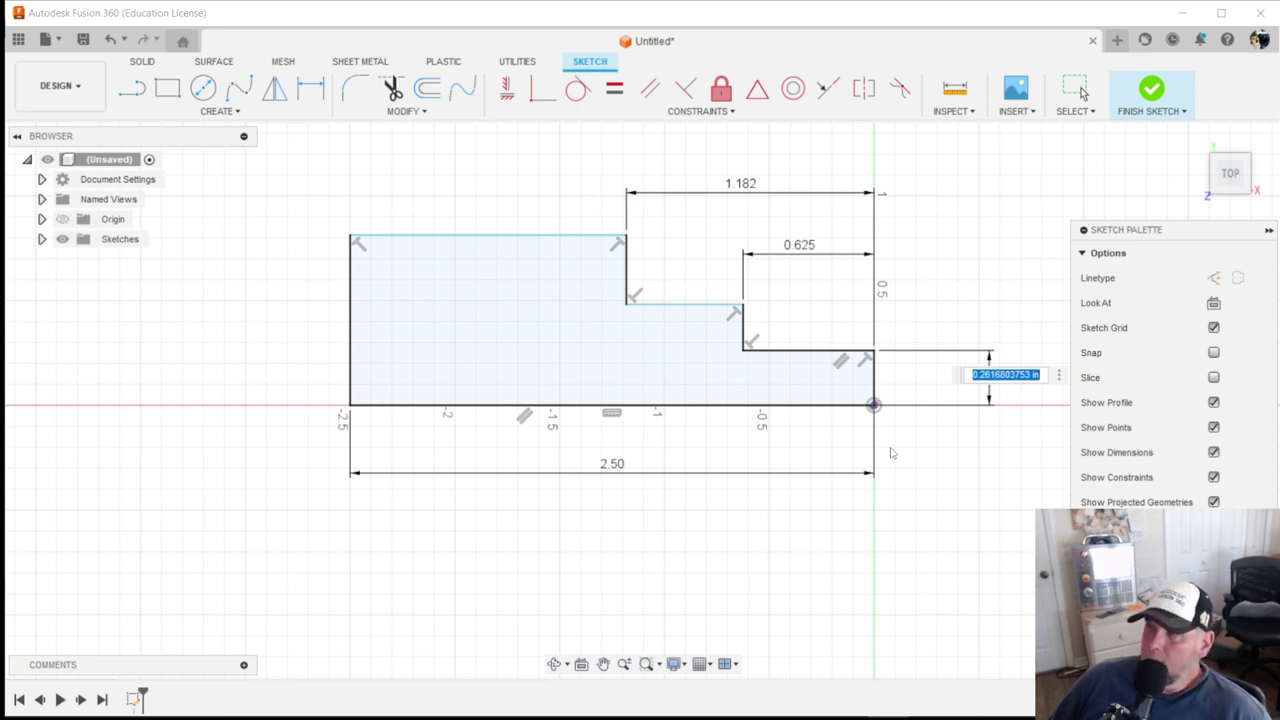
{"action": "key", "text": "BackSpace"}
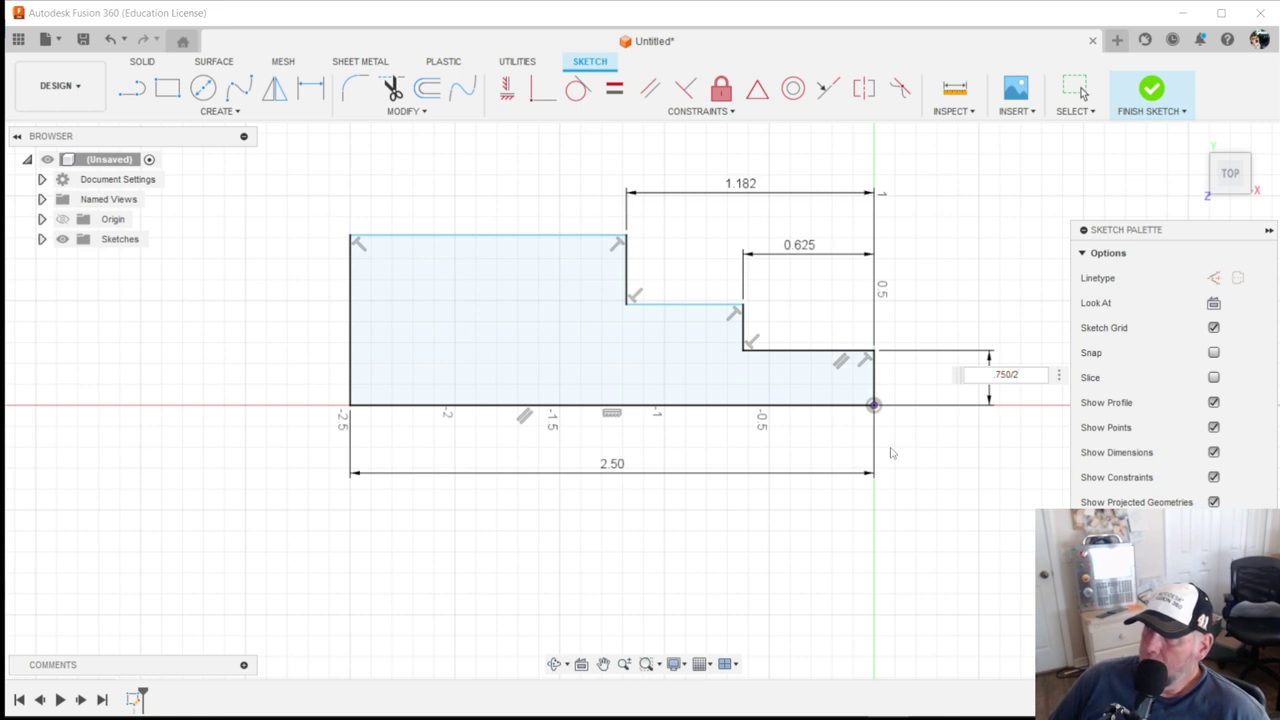
{"action": "type", "text": ".750/2"}
{"action": "key", "text": "Return"}
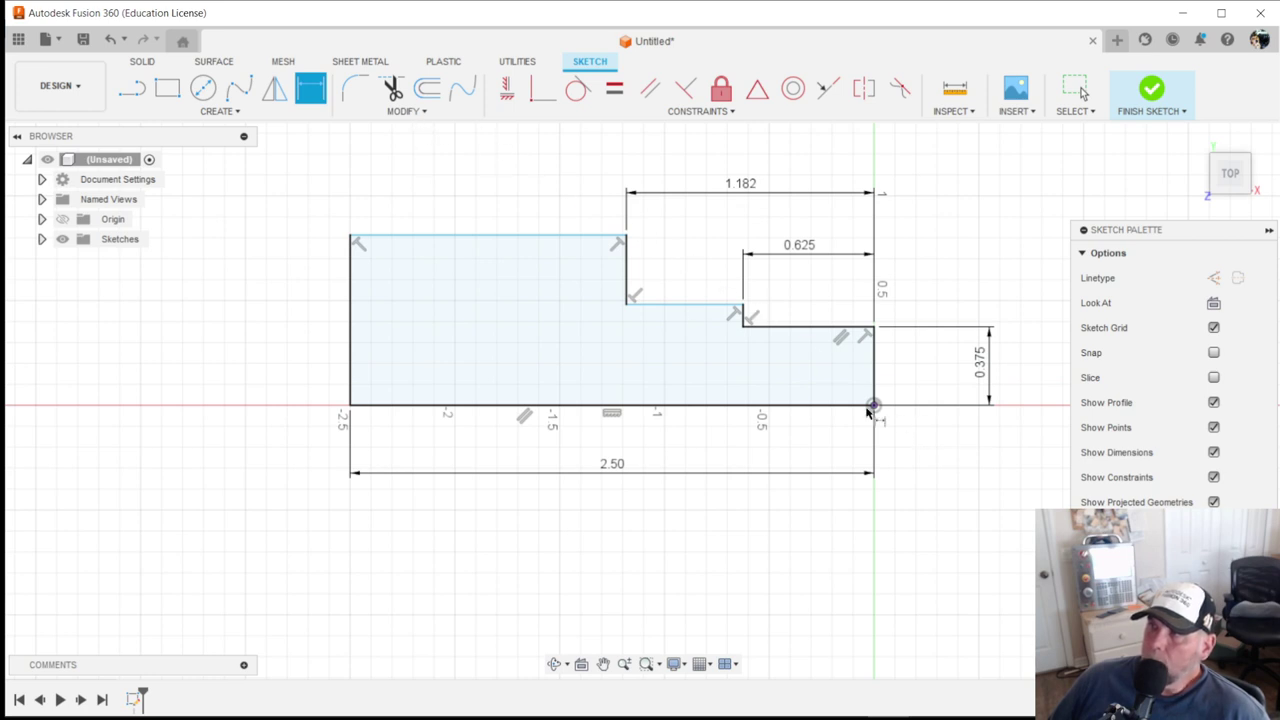
Step: Set the middle step's height from the baseline to 1.250/2 (0.625 in)
{"action": "left_click", "coordinate": [706, 304]}
{"action": "left_click", "coordinate": [719, 405]}
{"action": "left_click", "coordinate": [576, 350]}
{"action": "key", "text": "Return"}
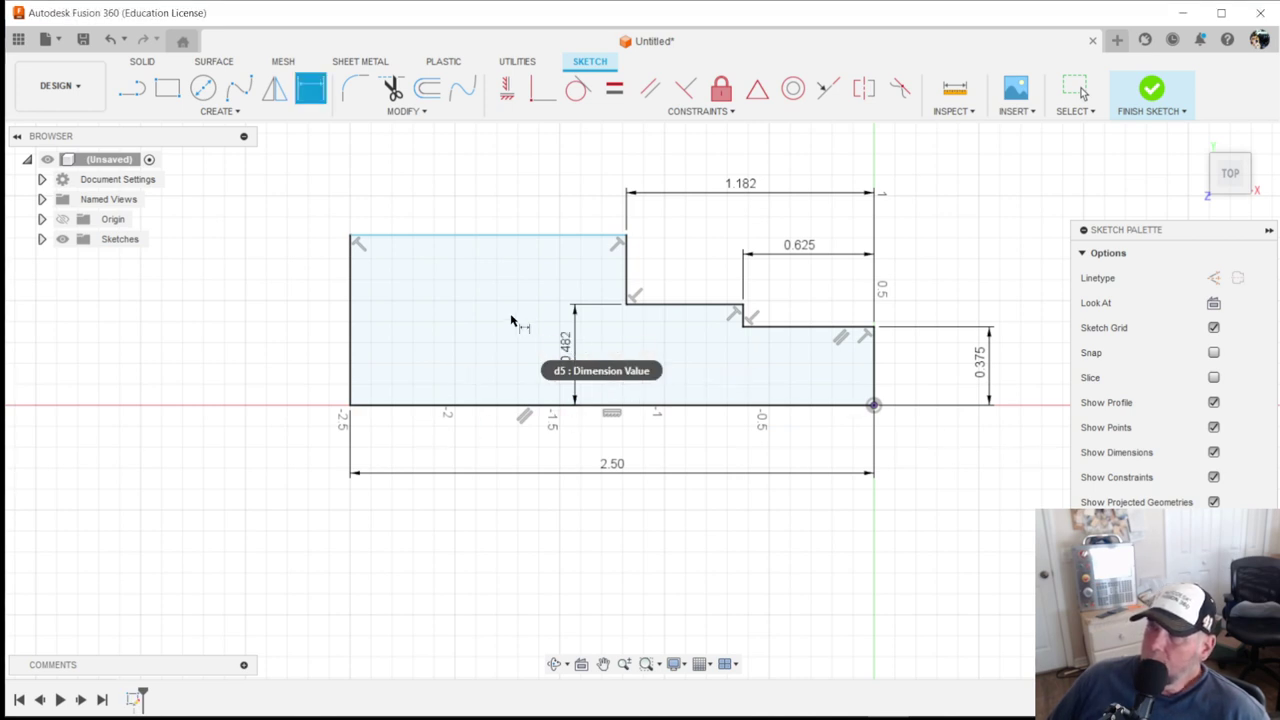
{"action": "double_click", "coordinate": [567, 345]}
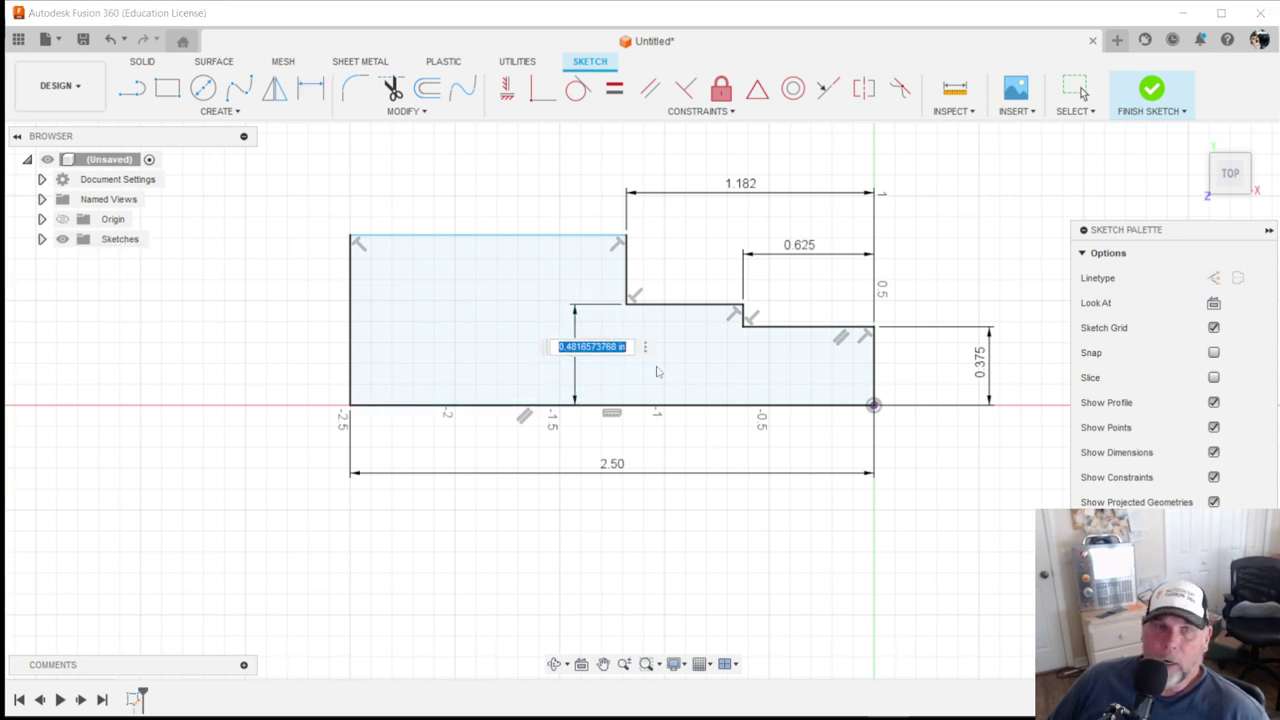
{"action": "type", "text": "1"}
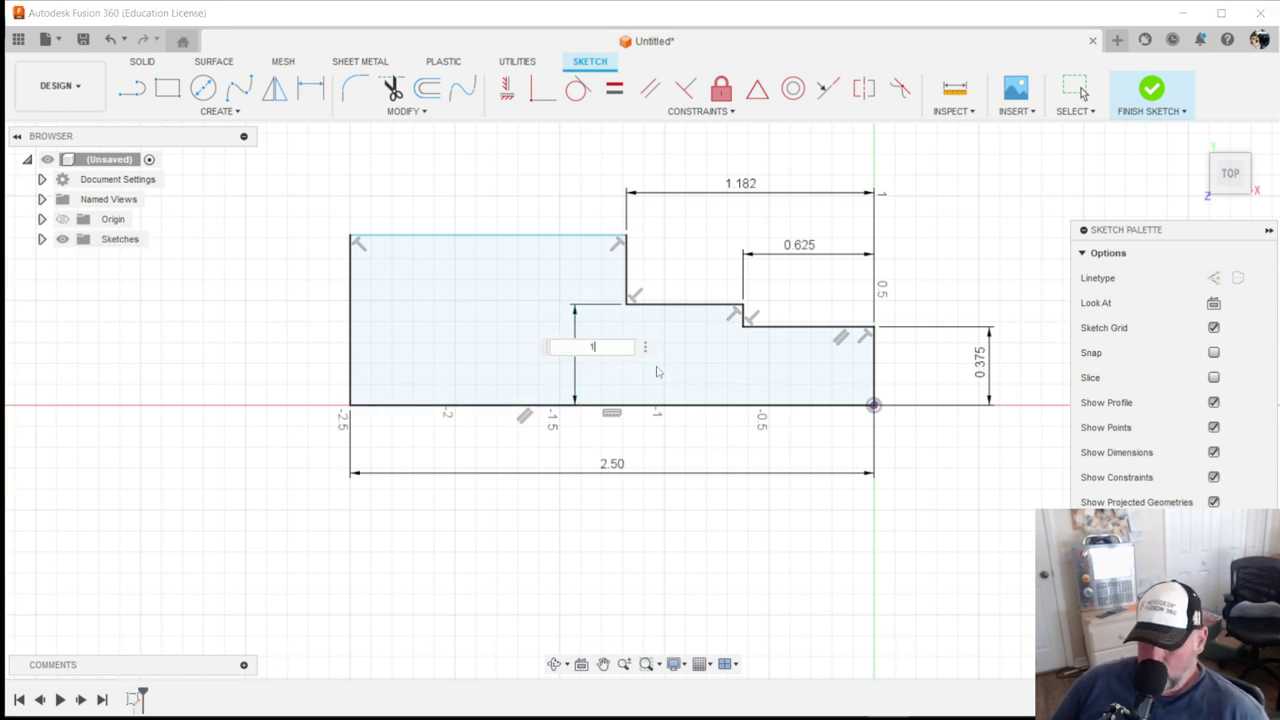
{"action": "type", "text": ".250/2"}
{"action": "key", "text": "Return"}
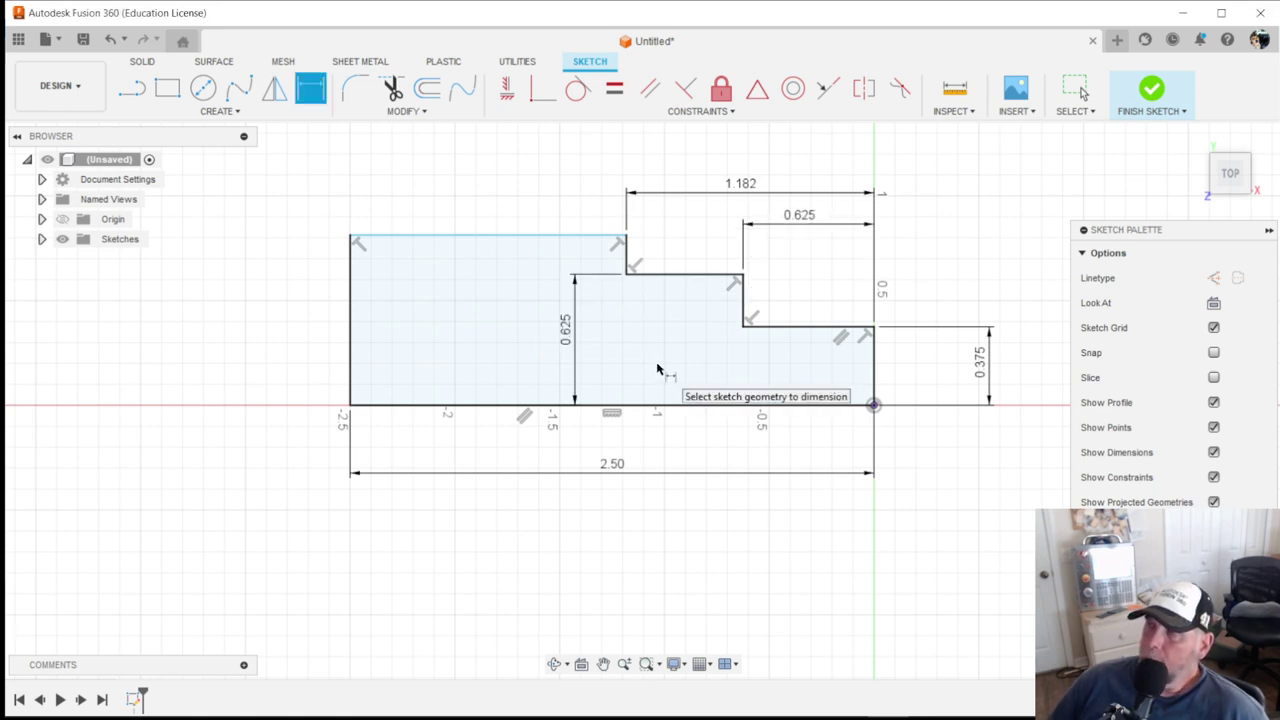
Step: Set the overall profile height to 1.625/2 (0.813 in)
{"action": "left_click", "coordinate": [486, 238]}
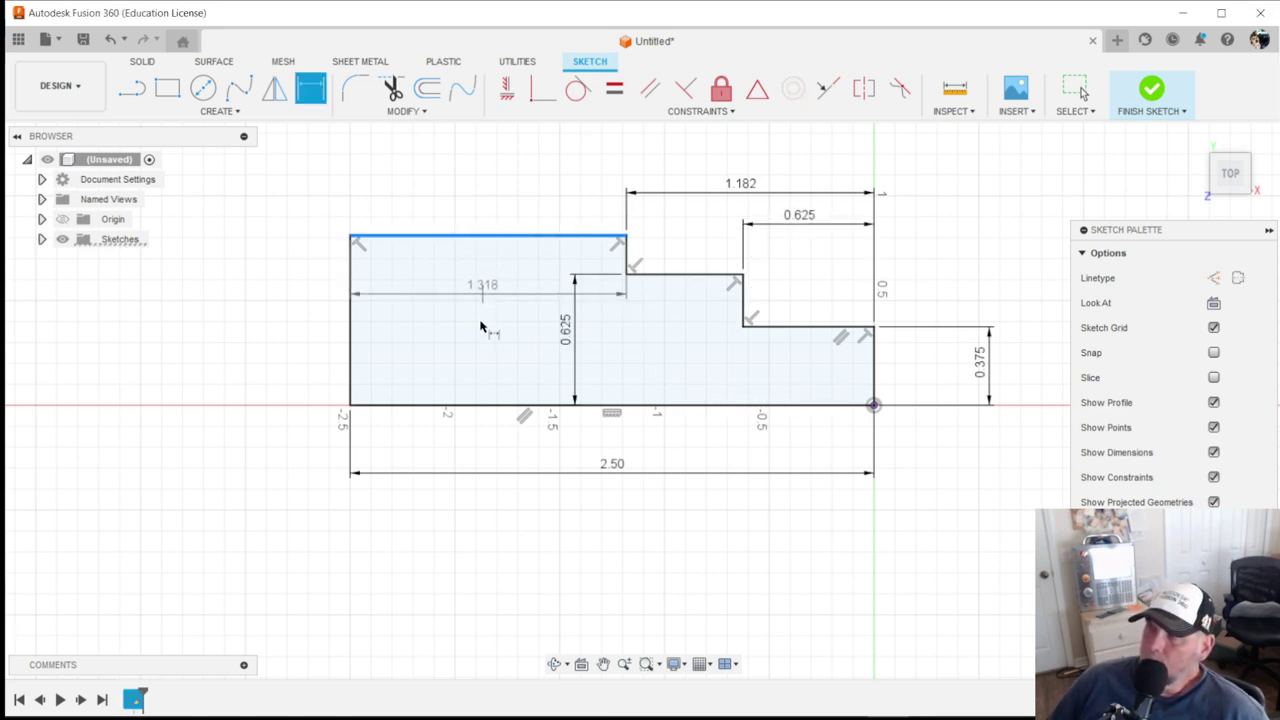
{"action": "left_click", "coordinate": [472, 404]}
{"action": "left_click", "coordinate": [306, 345]}
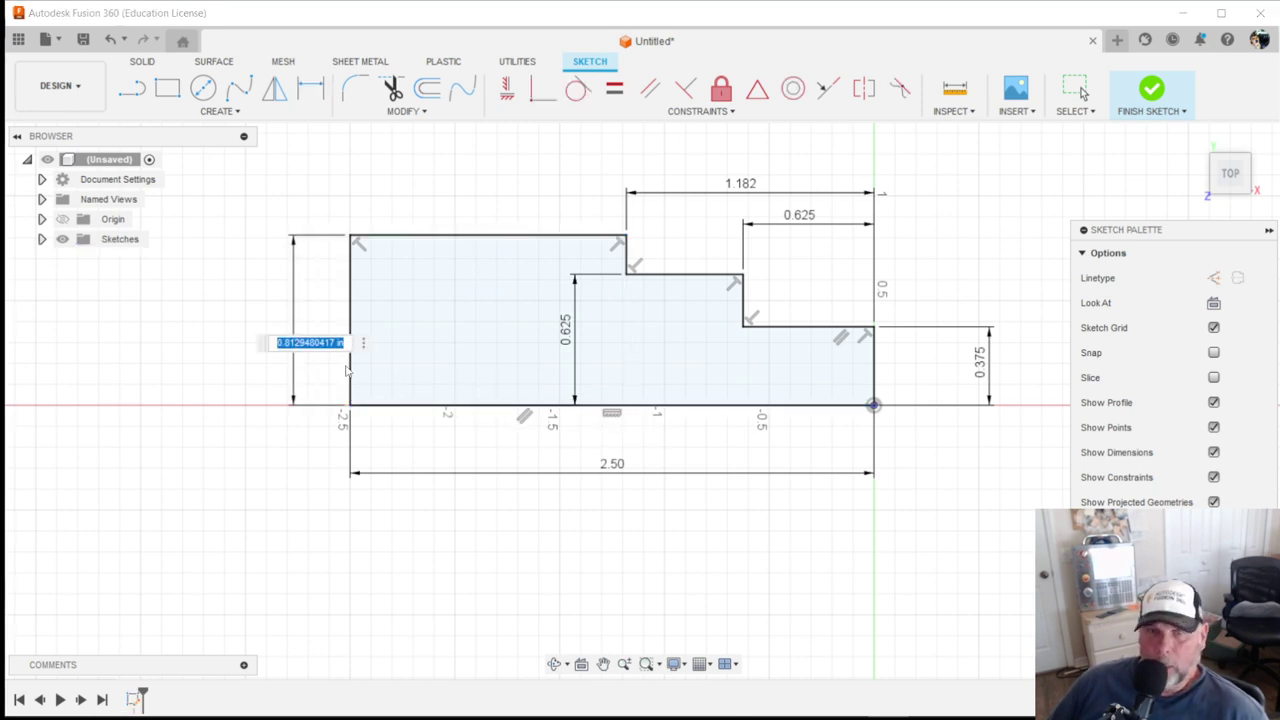
{"action": "type", "text": "1.625/2"}
{"action": "key", "text": "Return"}
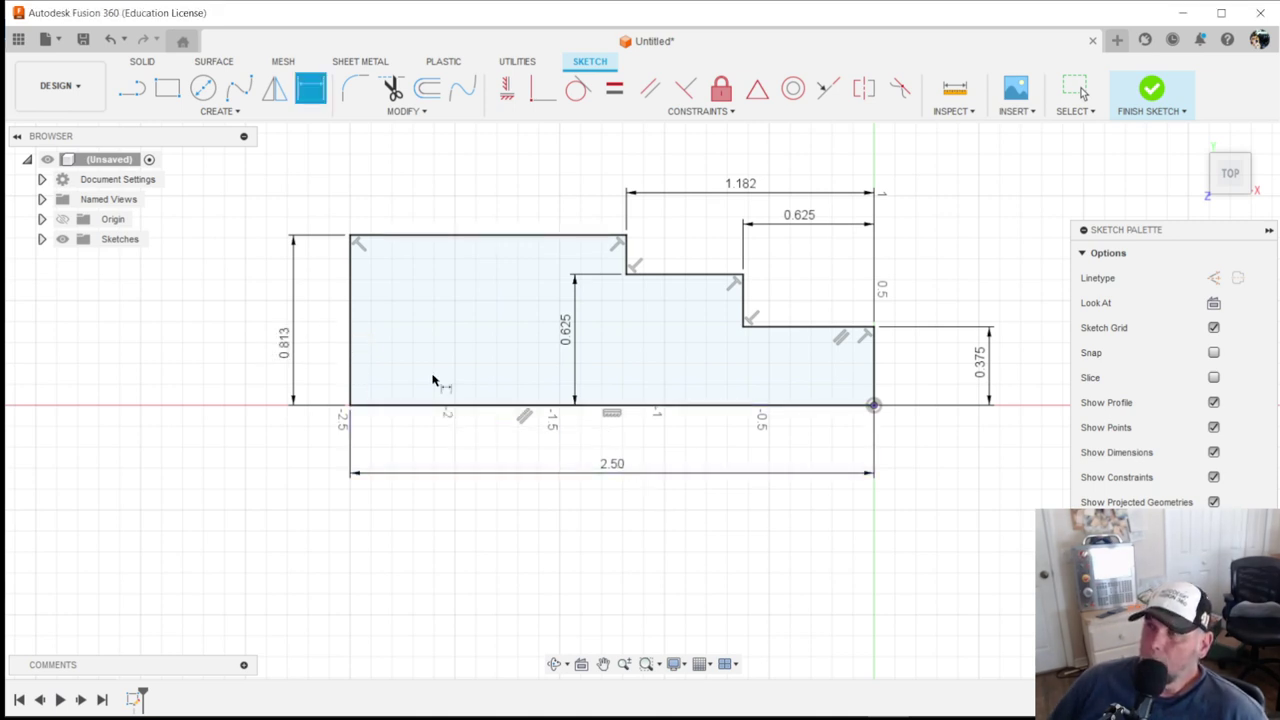
{"action": "double_click", "coordinate": [286, 342]}
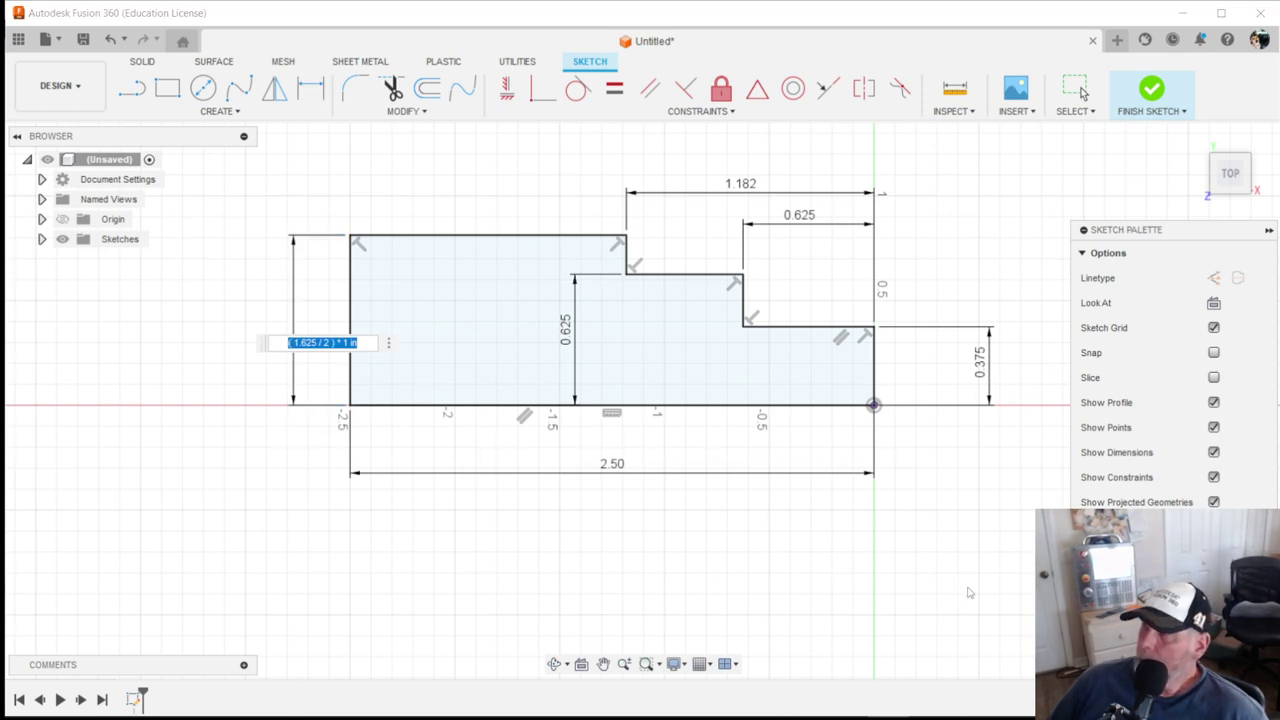
Step: Finish the sketch and check Sketch1's visibility in the browser
{"action": "left_click", "coordinate": [1151, 89]}
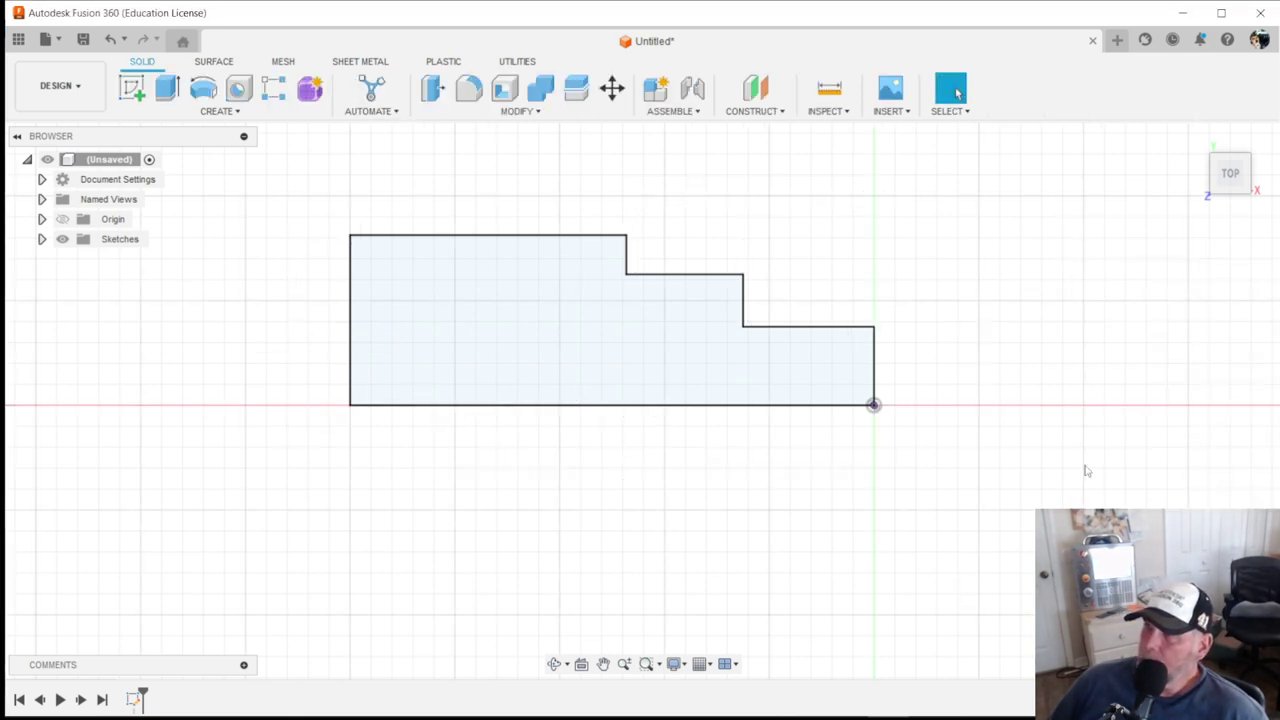
{"action": "left_click", "coordinate": [41, 239]}
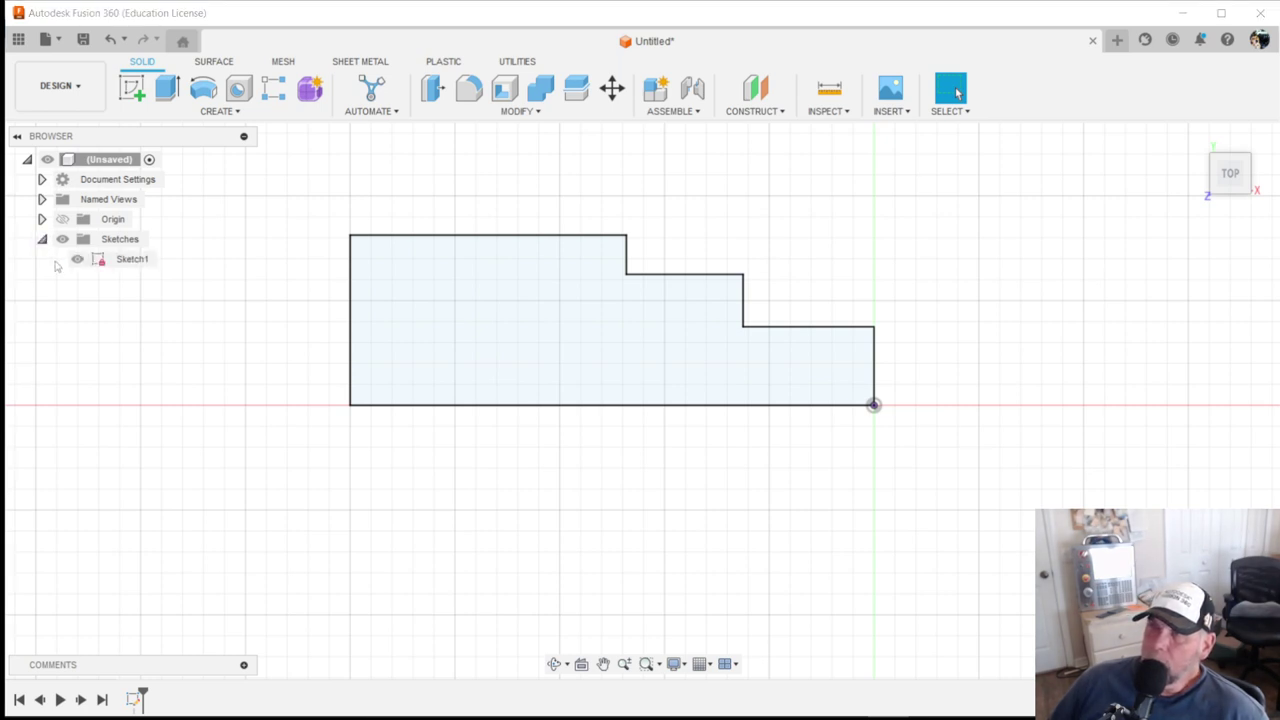
{"action": "left_click", "coordinate": [77, 259]}
{"action": "left_click", "coordinate": [77, 259]}
{"action": "right_click", "coordinate": [123, 259]}
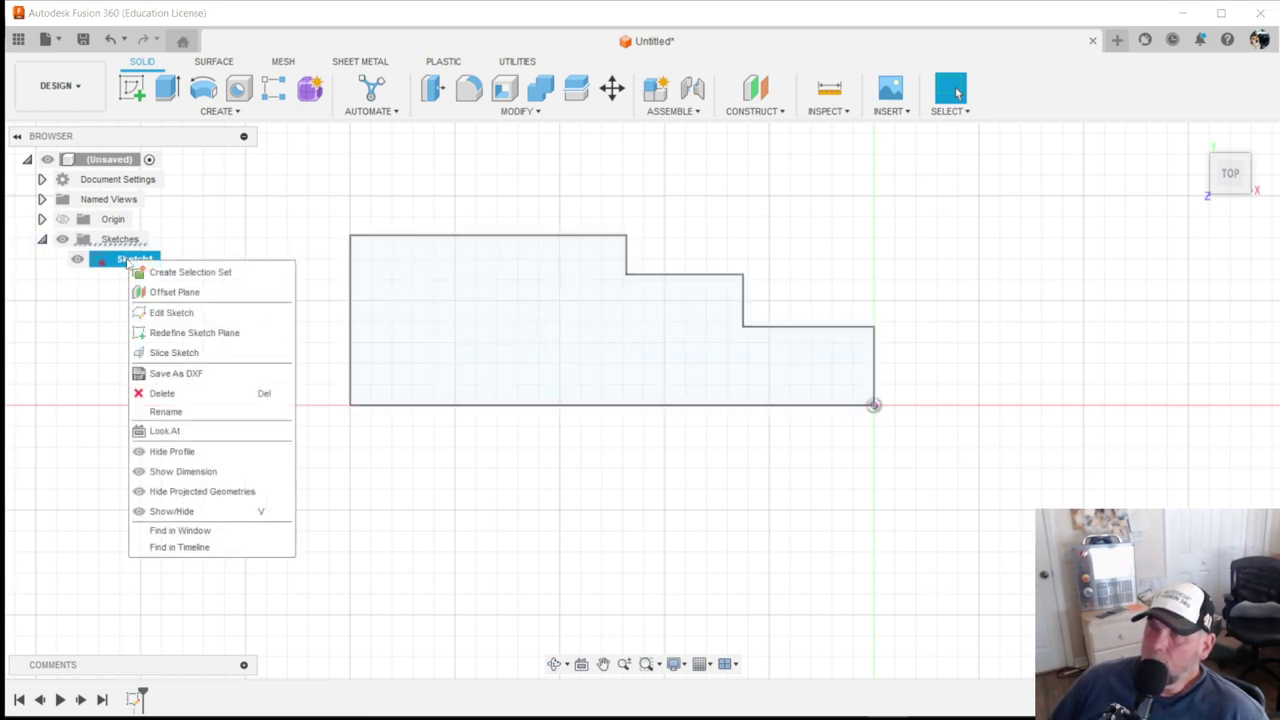
{"action": "key", "text": "Escape"}
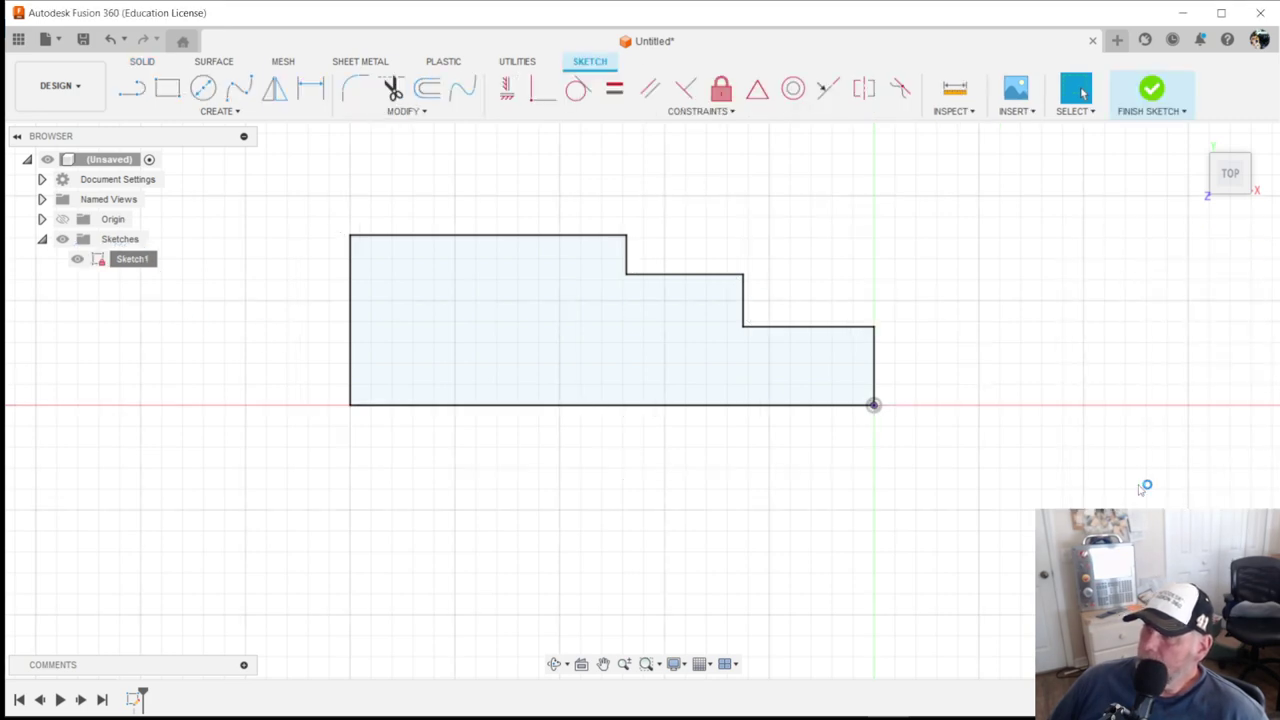
Step: View the profile in isometric home view with origin hidden, and show the CREATE feature list
{"action": "mouse_move", "coordinate": [903, 374]}
{"action": "middle_mouse_down", "text": "shift"}
{"action": "mouse_move", "coordinate": [829, 423]}
{"action": "mouse_move", "coordinate": [765, 436]}
{"action": "mouse_move", "coordinate": [838, 317]}
{"action": "mouse_move", "coordinate": [777, 366]}
{"action": "mouse_move", "coordinate": [783, 391]}
{"action": "mouse_move", "coordinate": [808, 383]}
{"action": "middle_mouse_up", "text": "shift"}
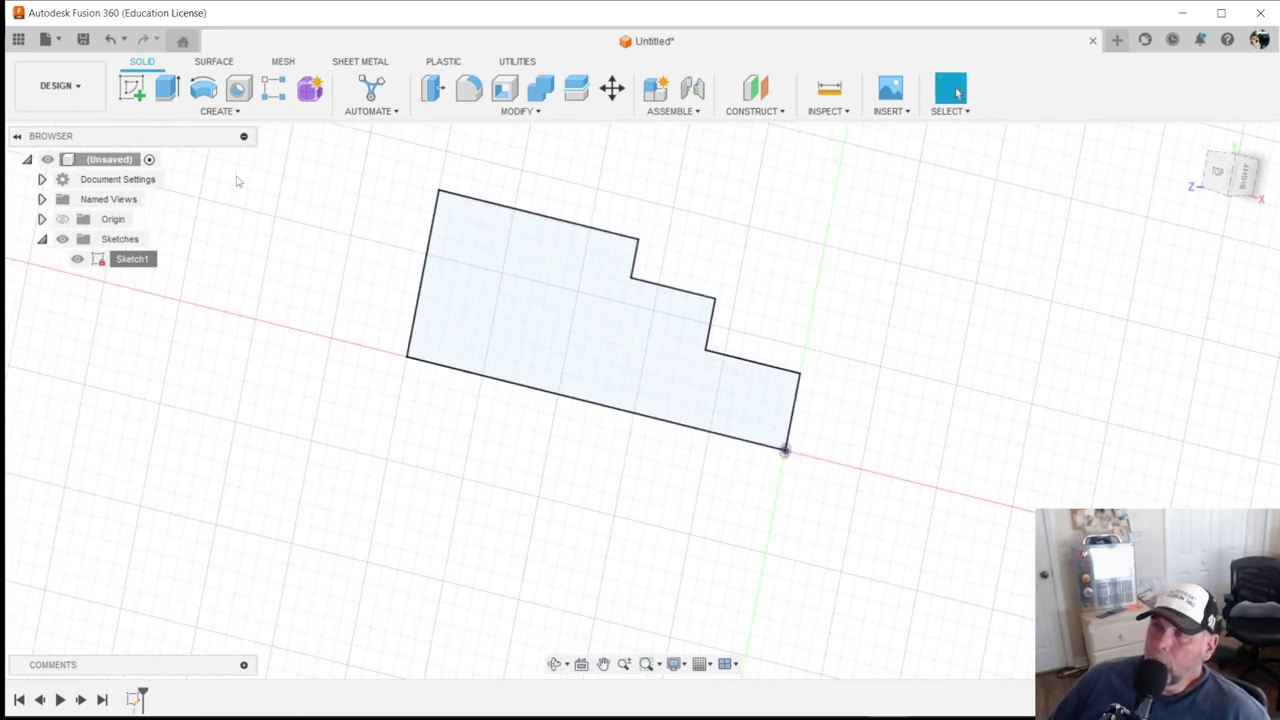
{"action": "left_click", "coordinate": [62, 219]}
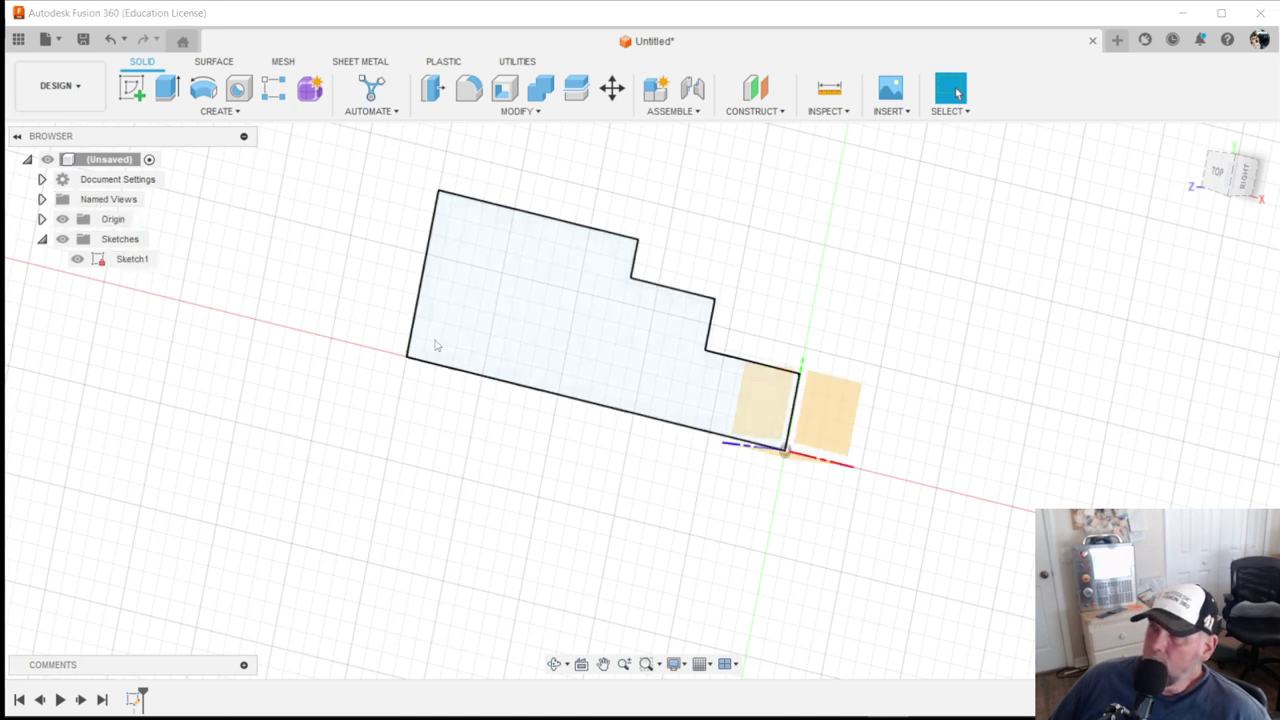
{"action": "left_click", "coordinate": [62, 220]}
{"action": "left_click", "coordinate": [63, 221]}
{"action": "left_click", "coordinate": [63, 221]}
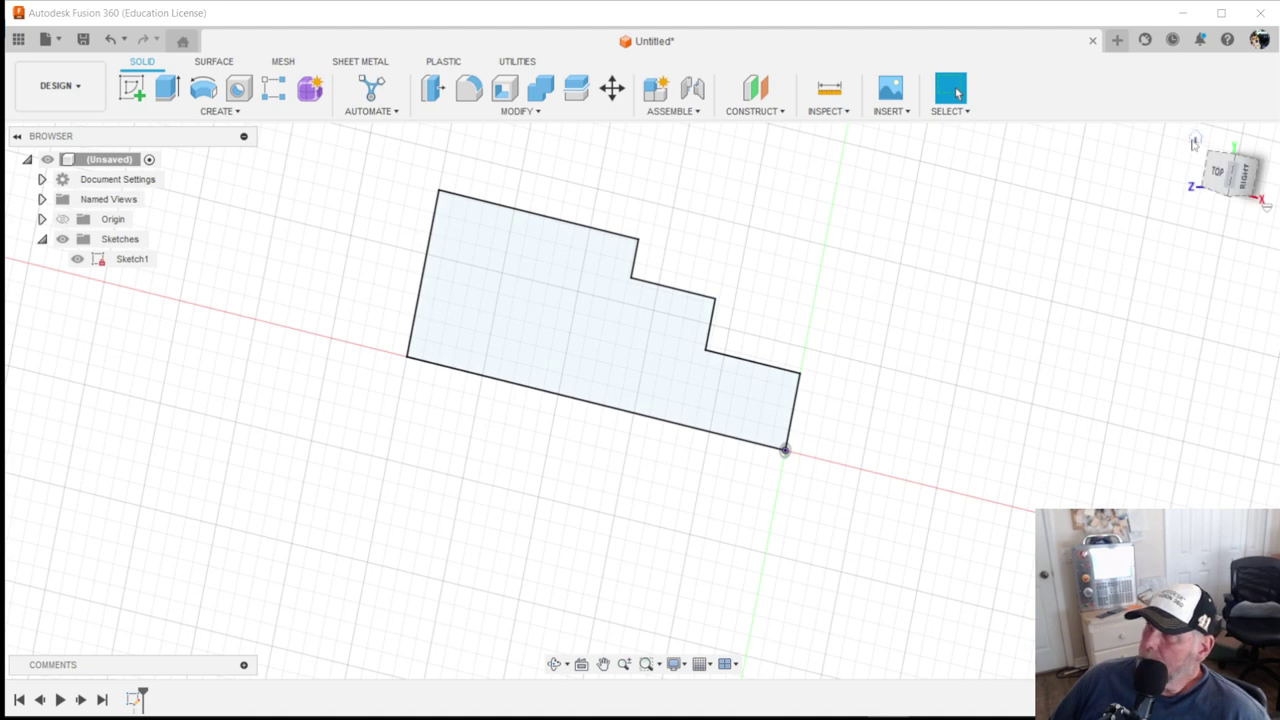
{"action": "left_click", "coordinate": [1194, 140]}
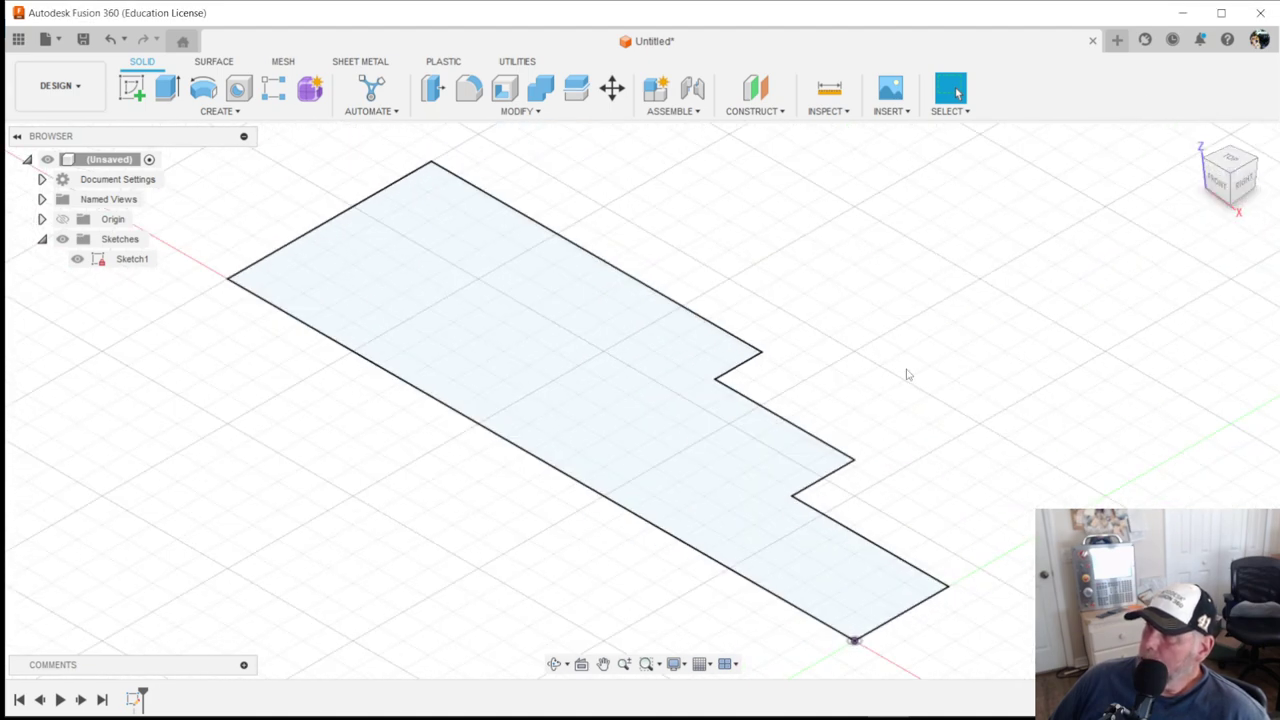
{"action": "scroll", "coordinate": [743, 505], "scroll_direction": "down", "scroll_amount": 3}
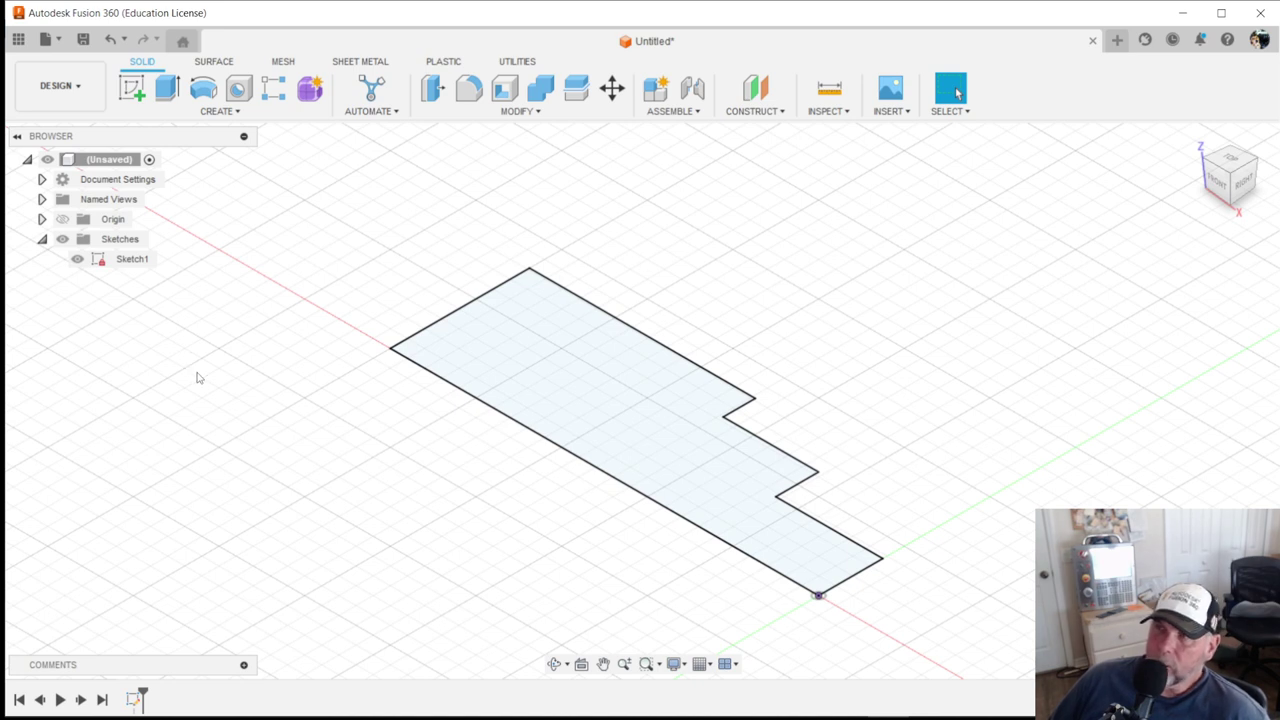
{"action": "left_click", "coordinate": [220, 111]}
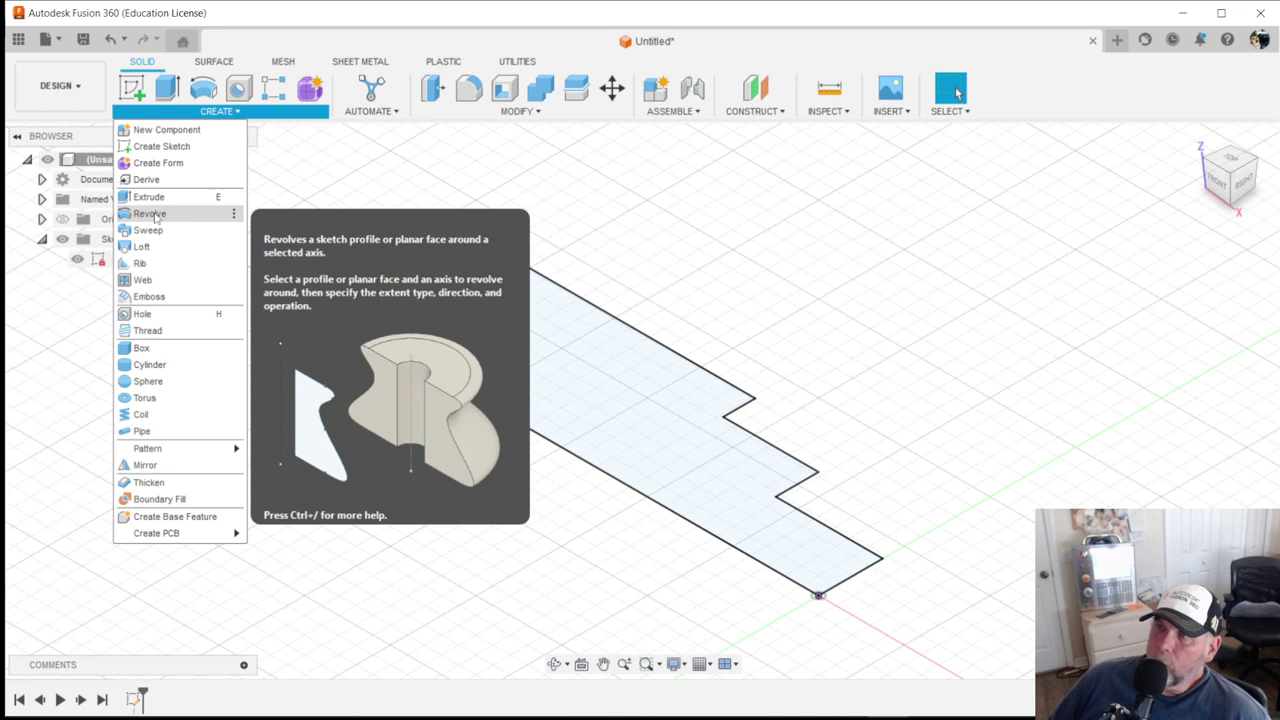
Step: Revolve the stepped profile a full 360° about its long bottom edge into a three-tier solid
{"action": "left_click", "coordinate": [150, 214]}
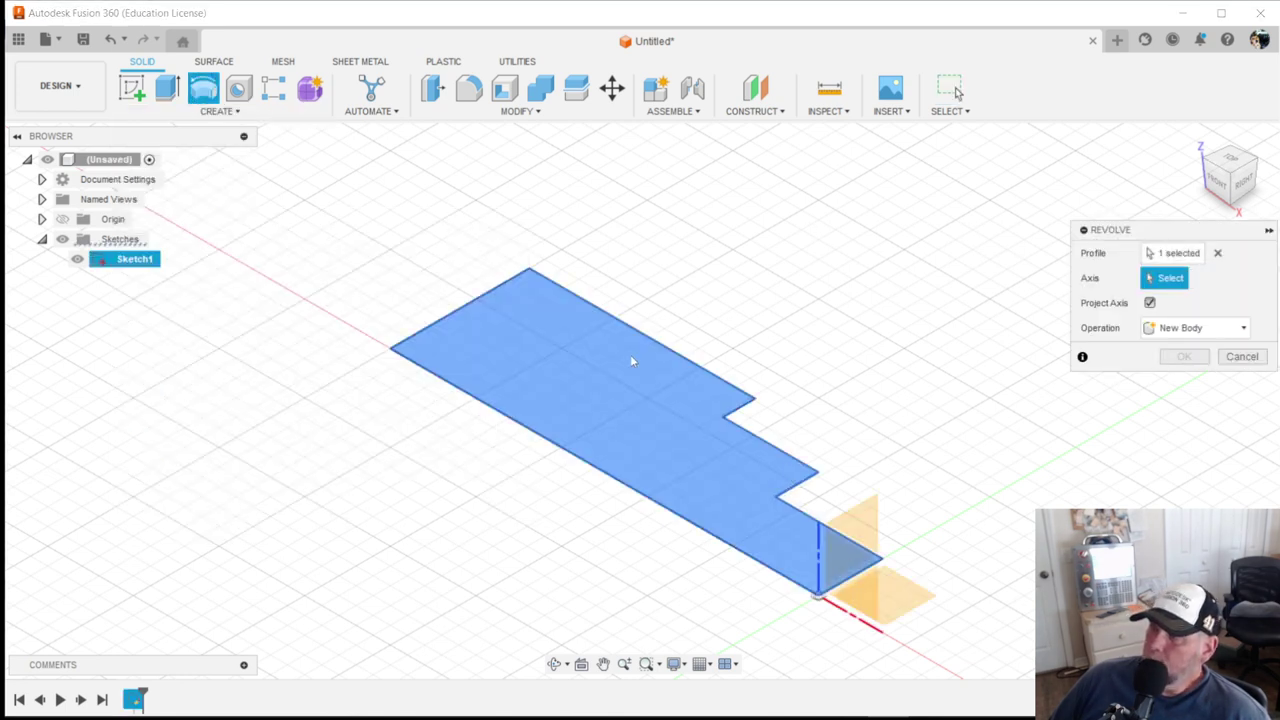
{"action": "left_click", "coordinate": [1218, 253]}
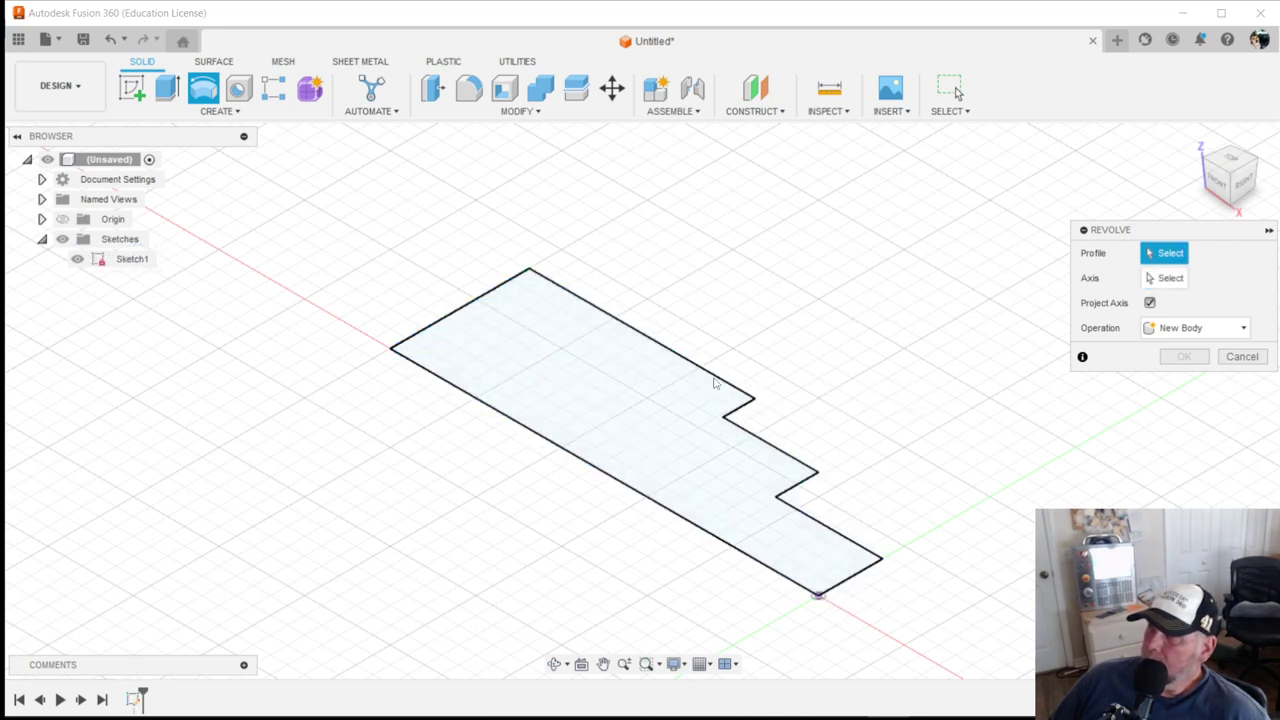
{"action": "left_click", "coordinate": [716, 380]}
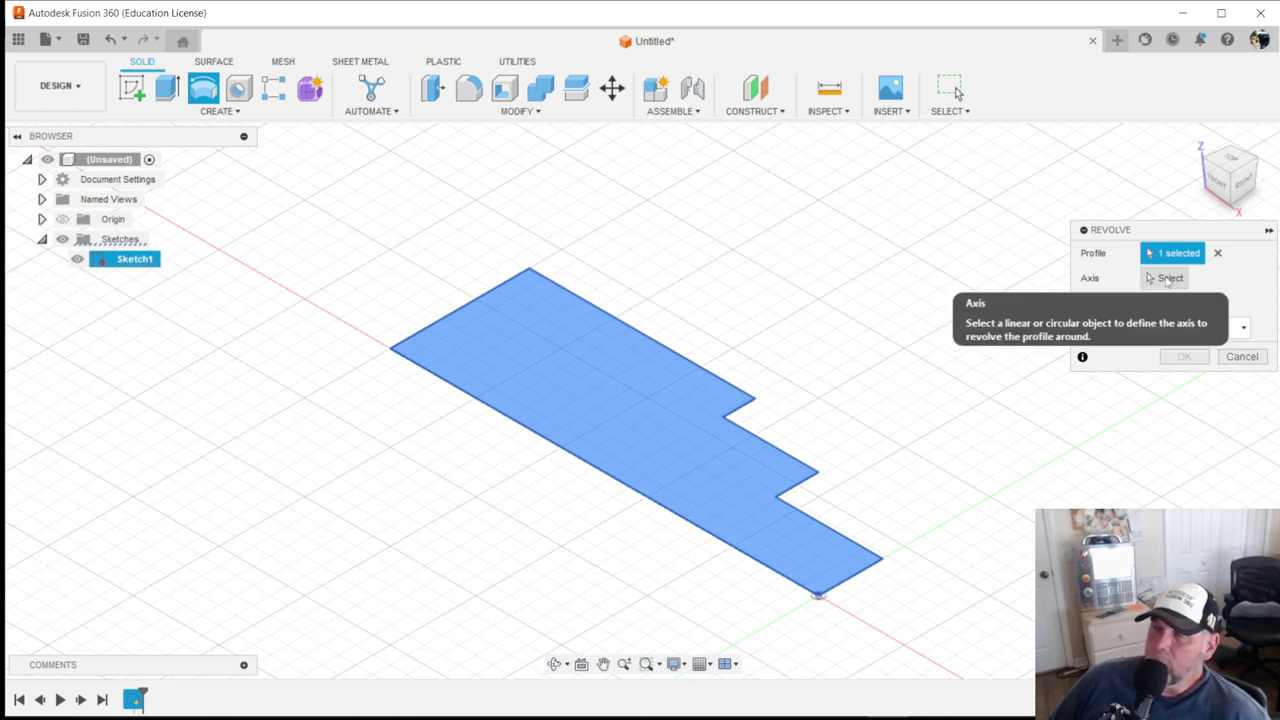
{"action": "left_click", "coordinate": [1168, 280]}
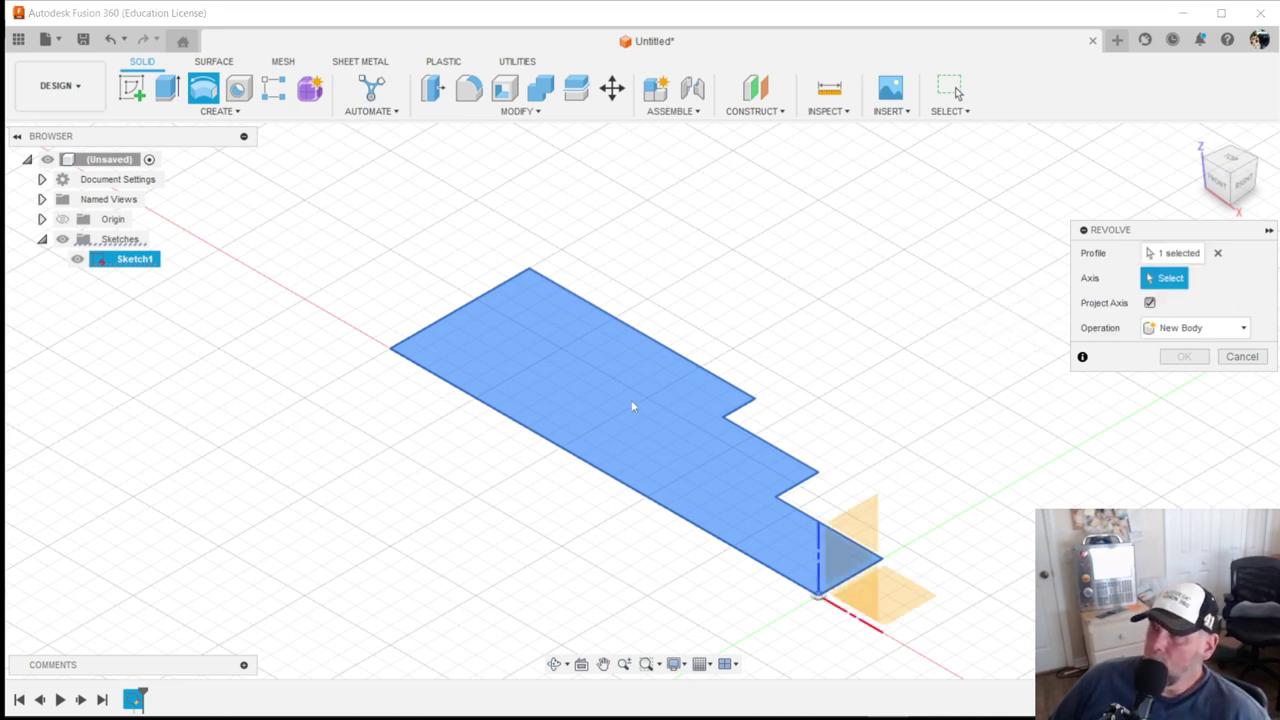
{"action": "left_click", "coordinate": [589, 465]}
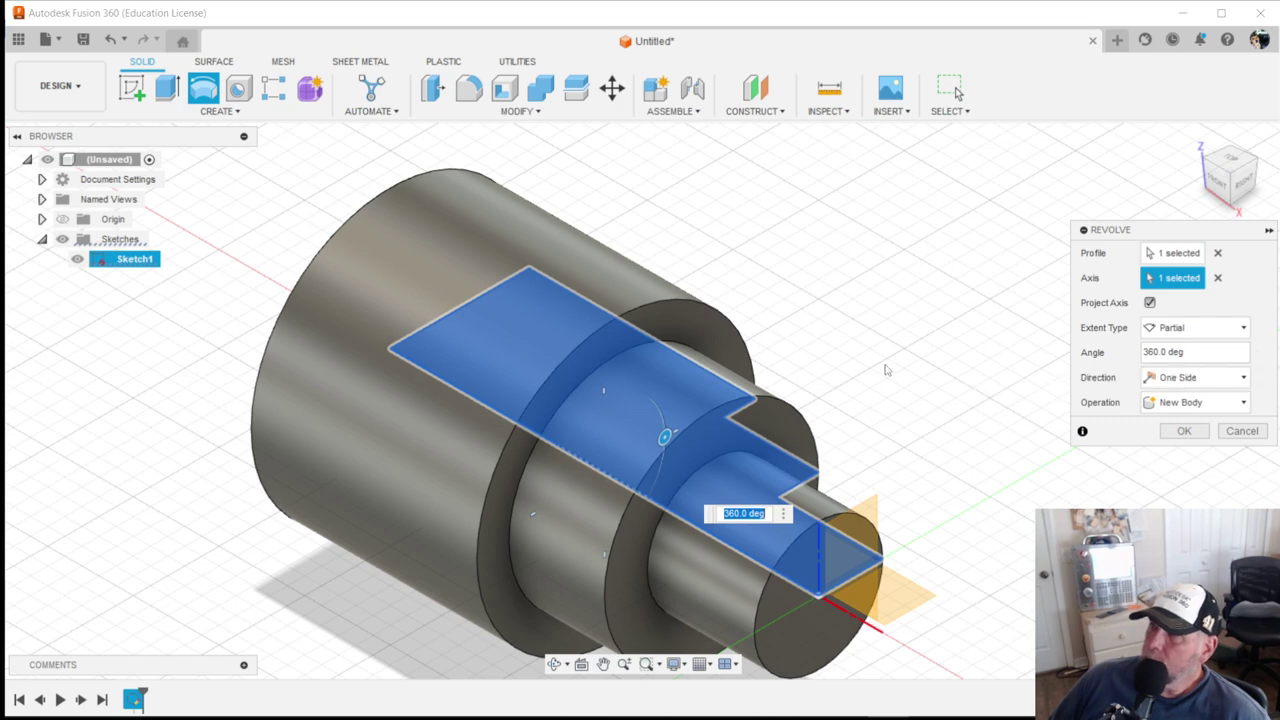
{"action": "scroll", "coordinate": [885, 370], "scroll_direction": "down", "scroll_amount": 3}
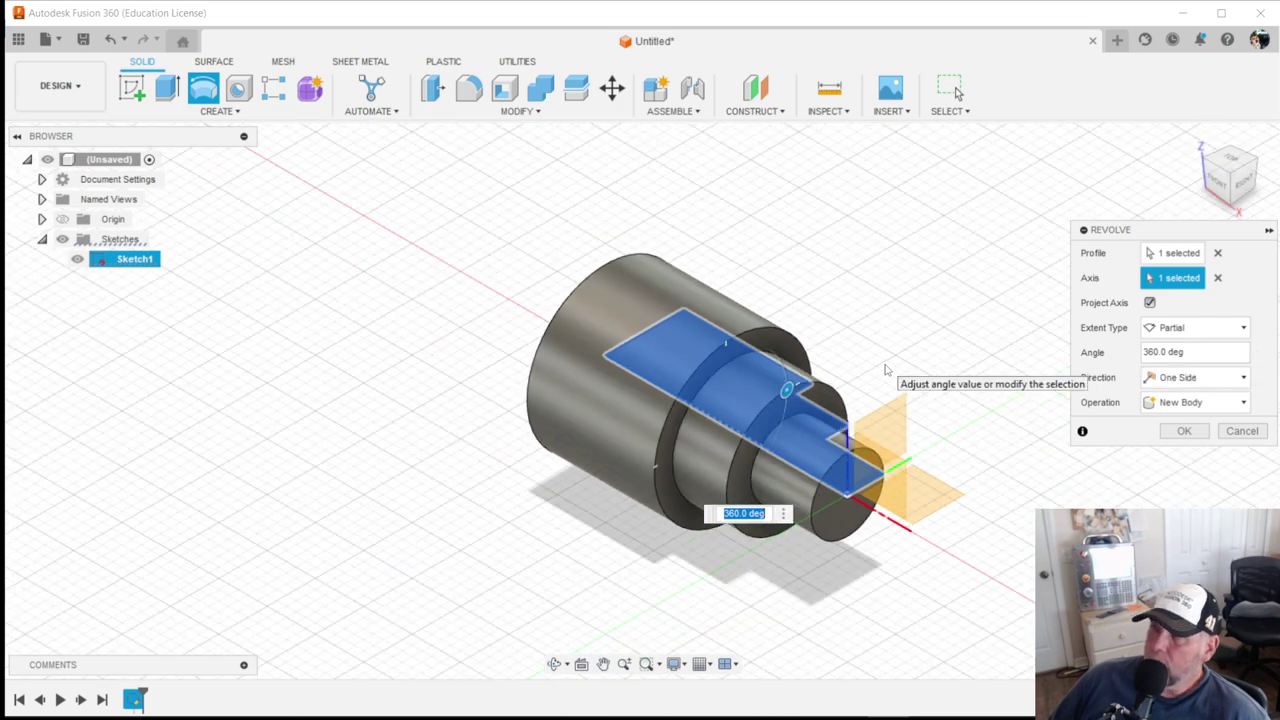
{"action": "left_click", "coordinate": [1184, 430]}
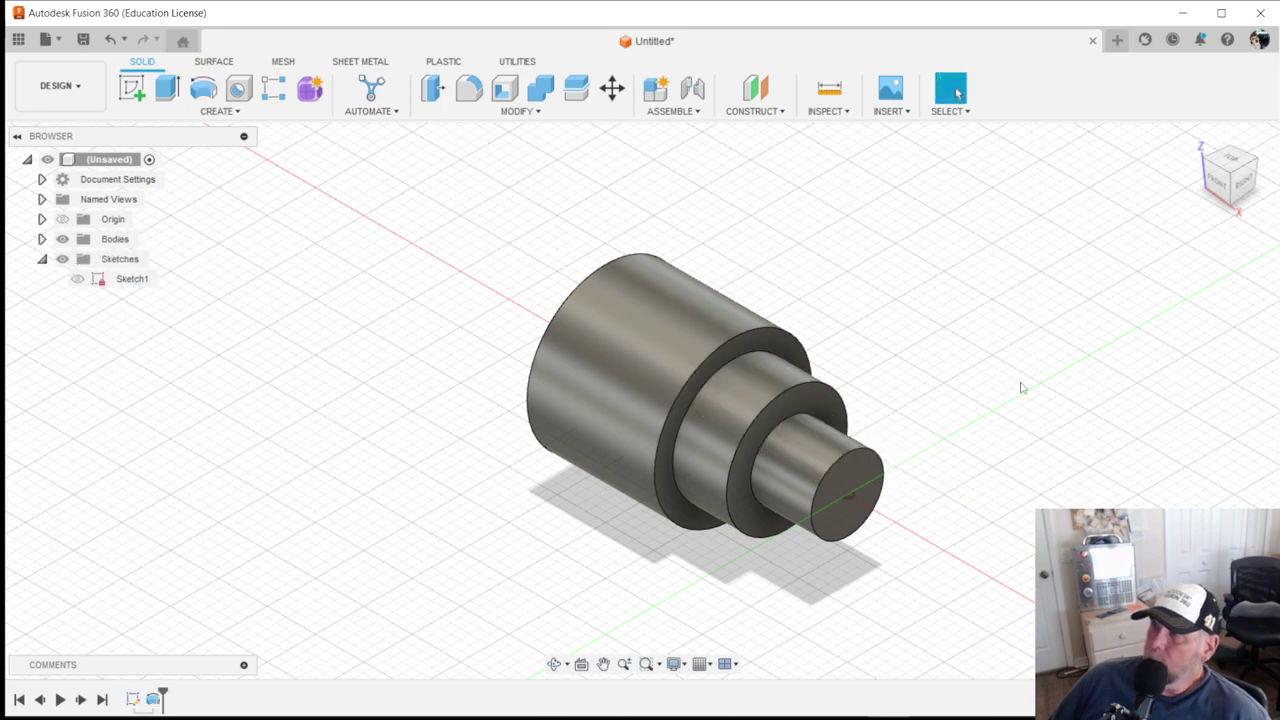
{"action": "middle_click_drag", "start_coordinate": [951, 374], "coordinate": [982, 407], "text": "shift"}
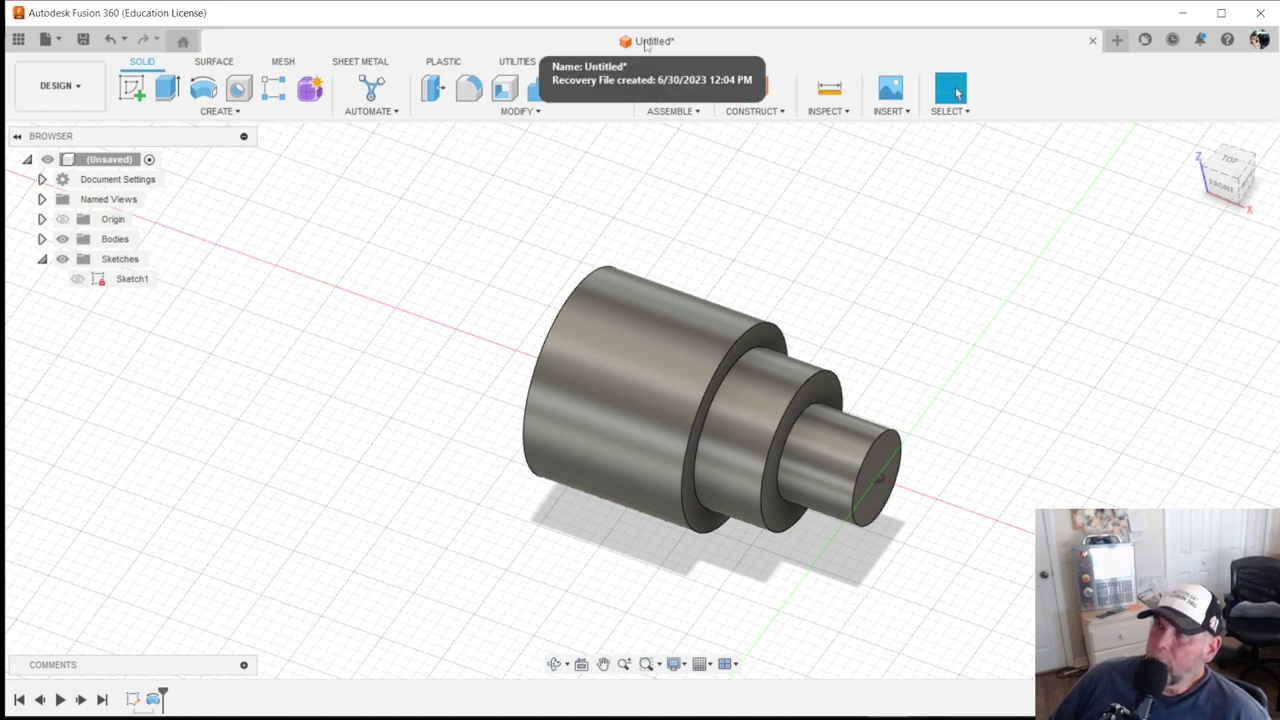
Step: Set the save location to the user's own folder in the STC 2023 Machinists project
{"action": "left_click", "coordinate": [54, 40]}
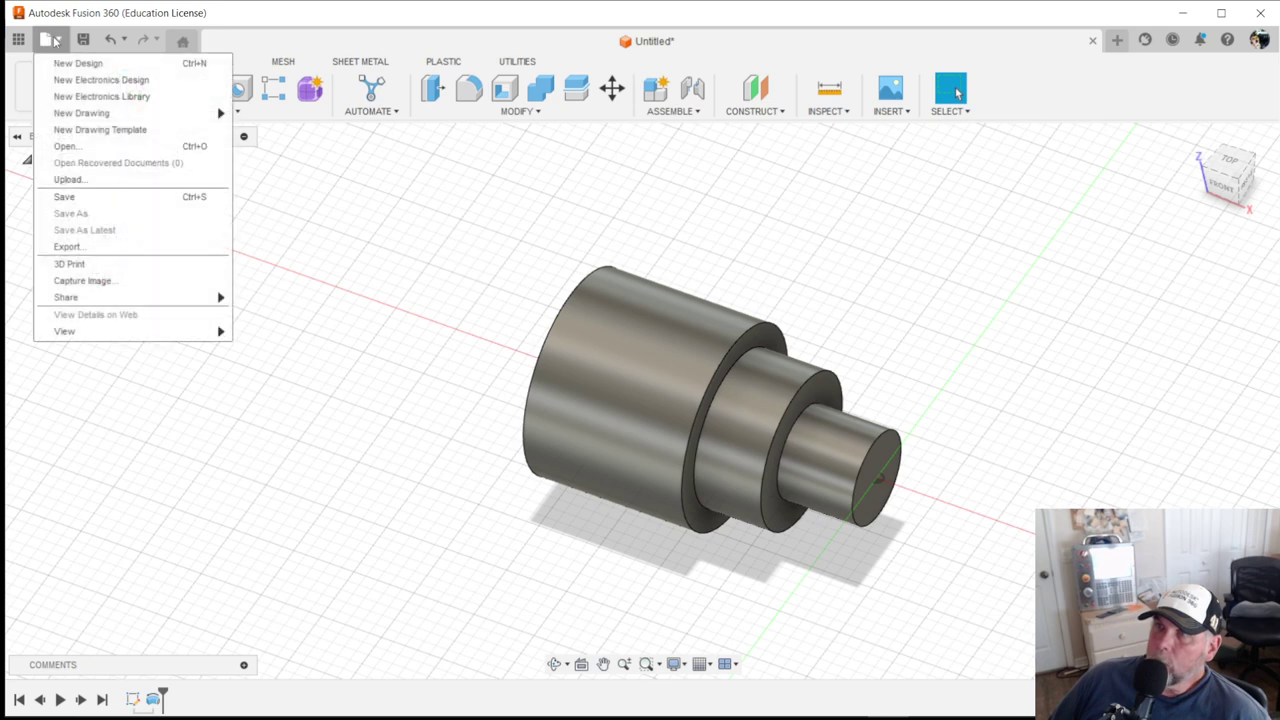
{"action": "left_click", "coordinate": [64, 196]}
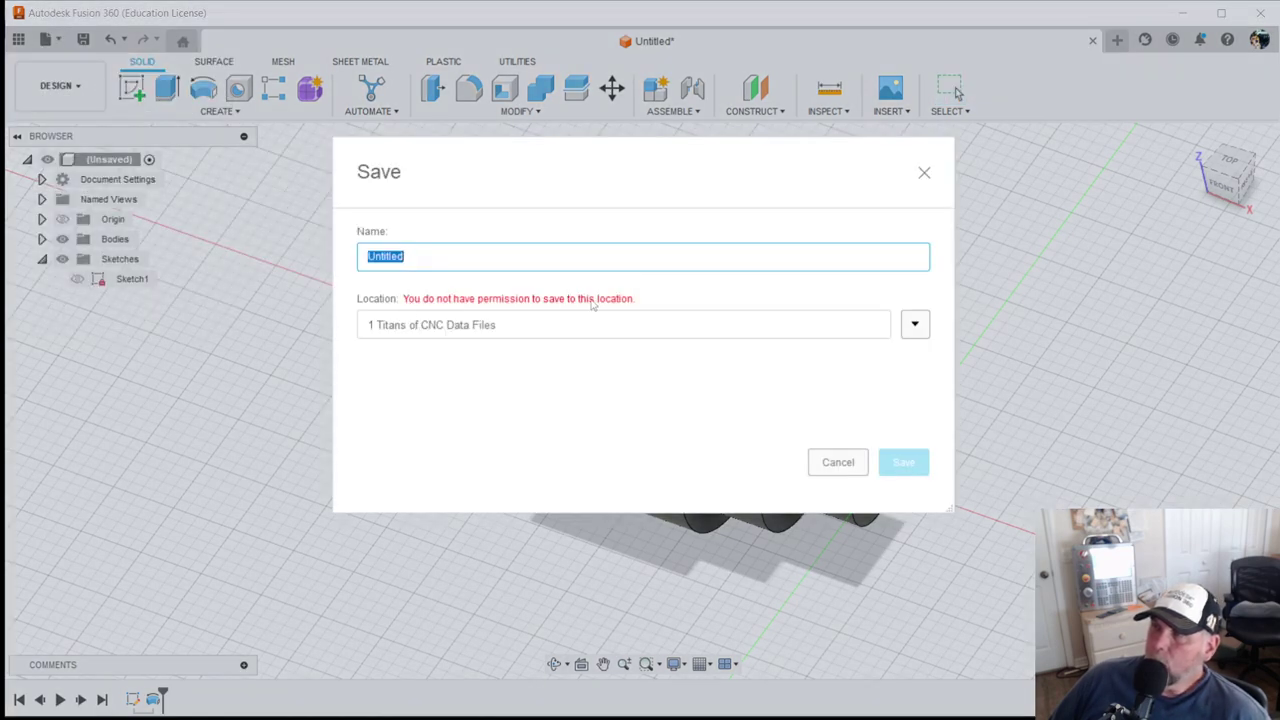
{"action": "left_click", "coordinate": [915, 326]}
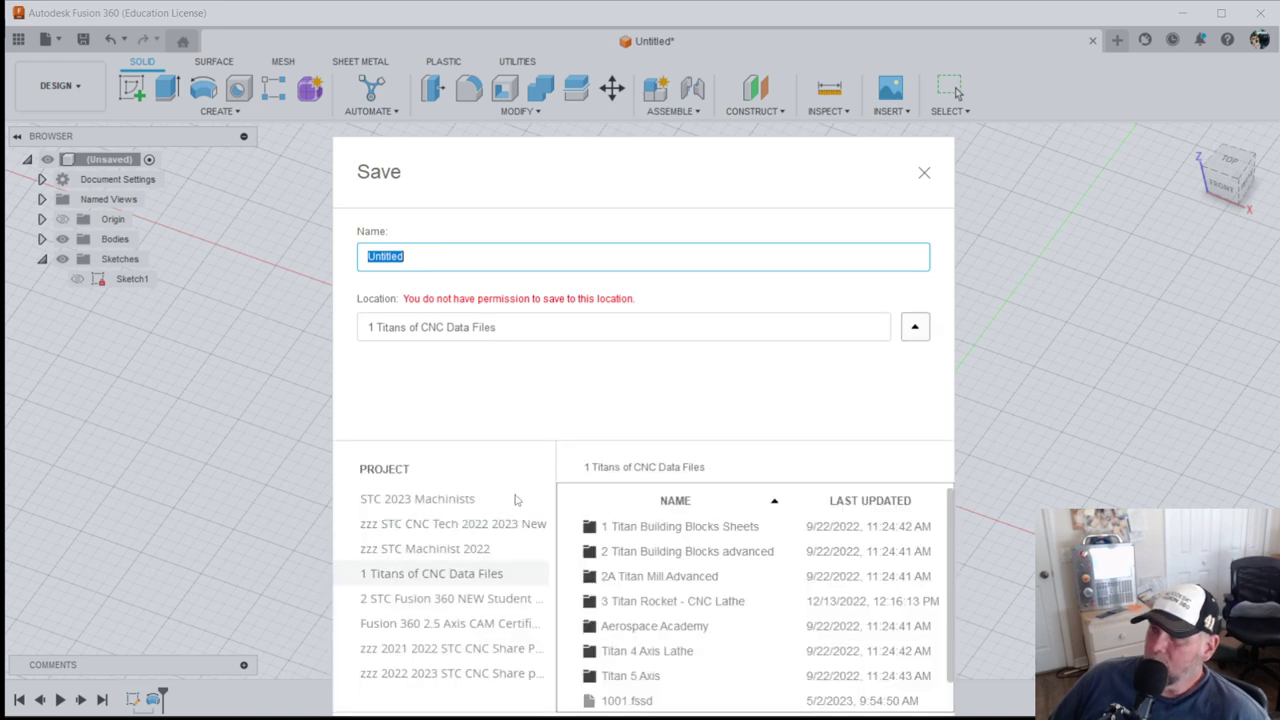
{"action": "left_click", "coordinate": [915, 326]}
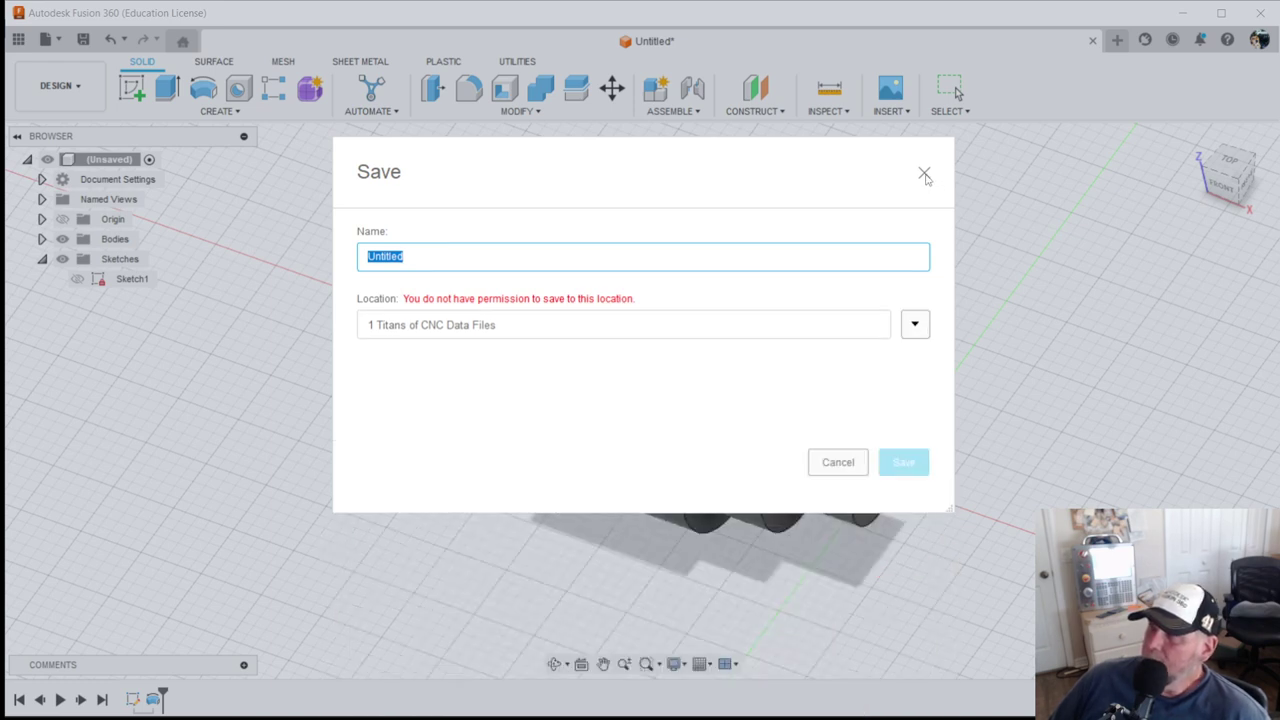
{"action": "left_click", "coordinate": [911, 322]}
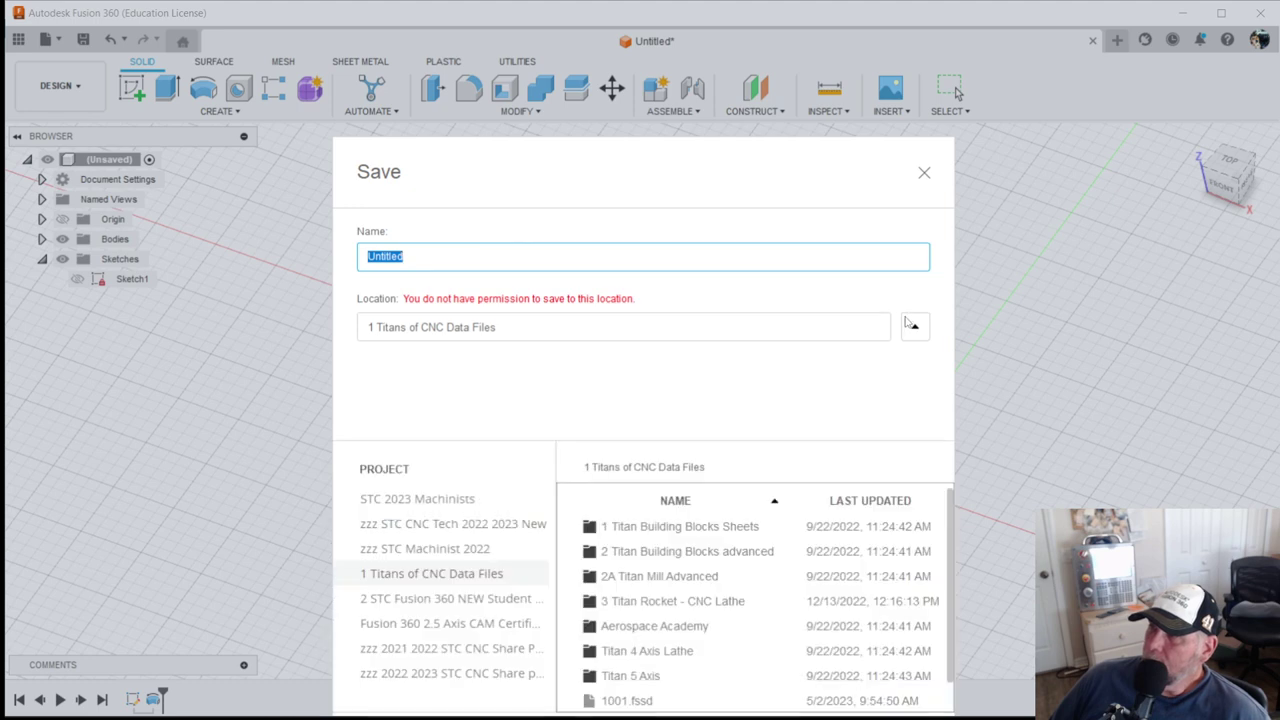
{"action": "left_click", "coordinate": [416, 501]}
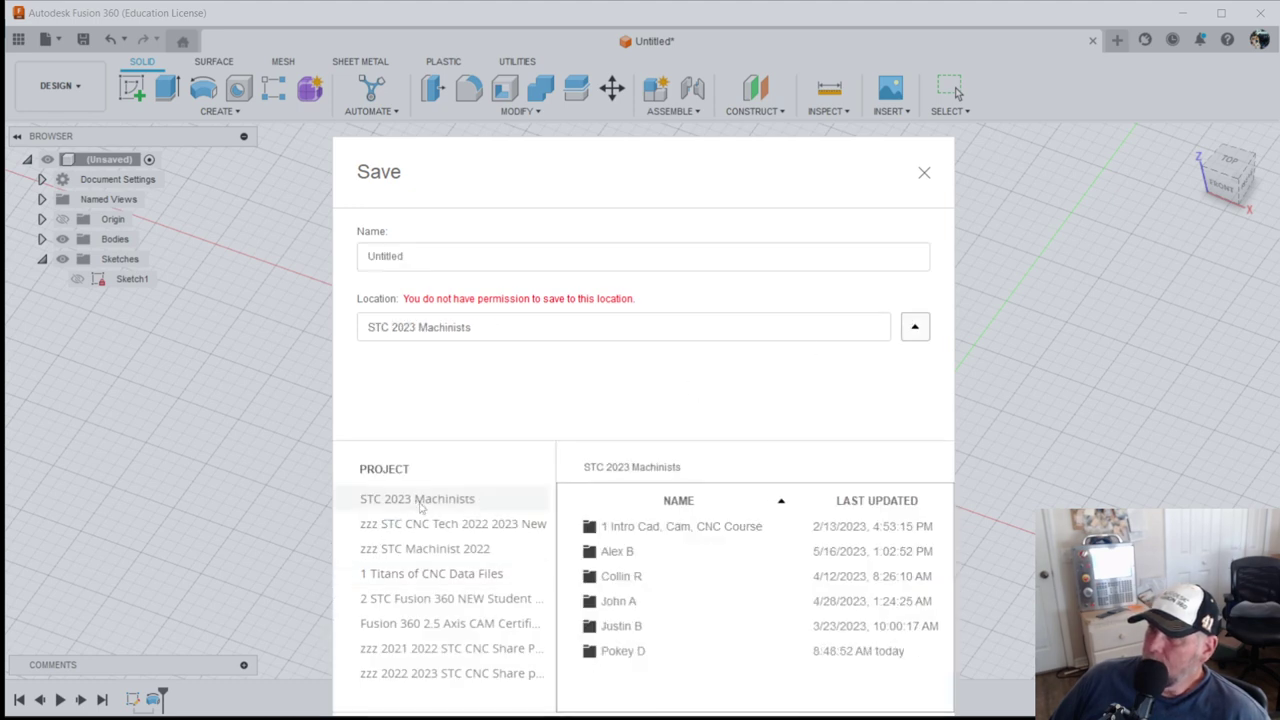
{"action": "double_click", "coordinate": [636, 650]}
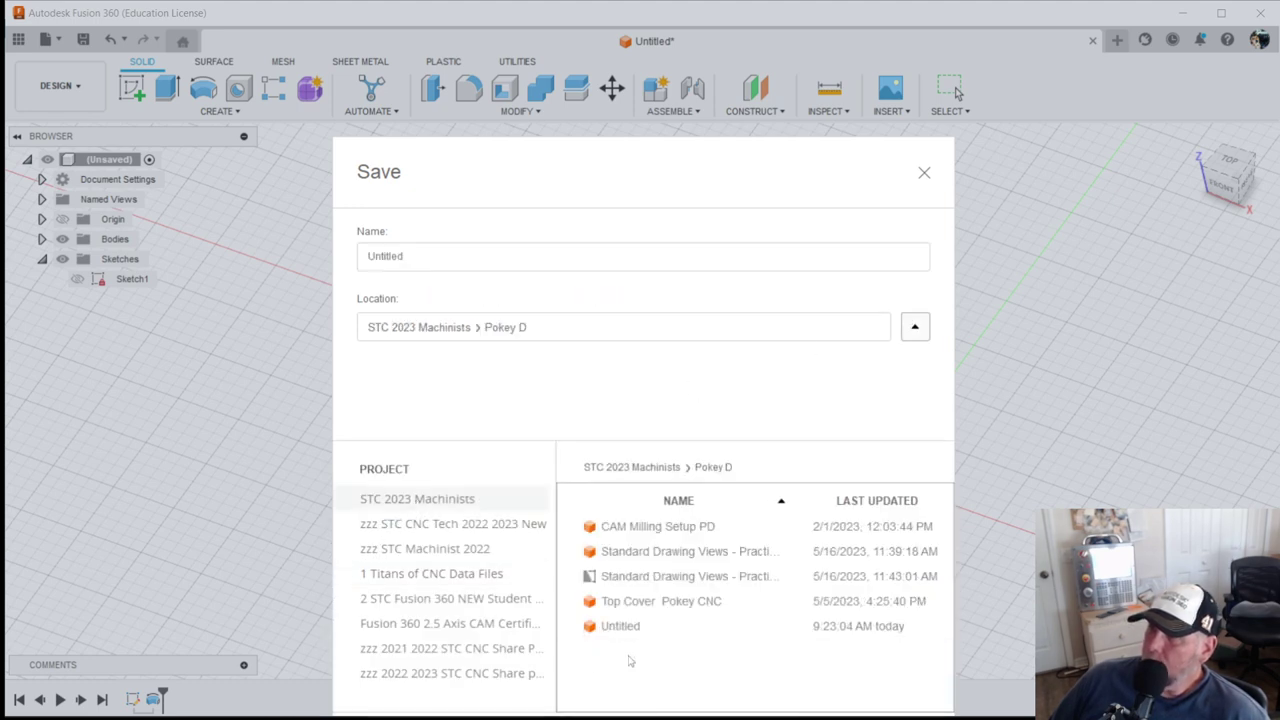
Step: Name the design 'I2L End Cap' followed by the user's name and save it
{"action": "left_click", "coordinate": [449, 258]}
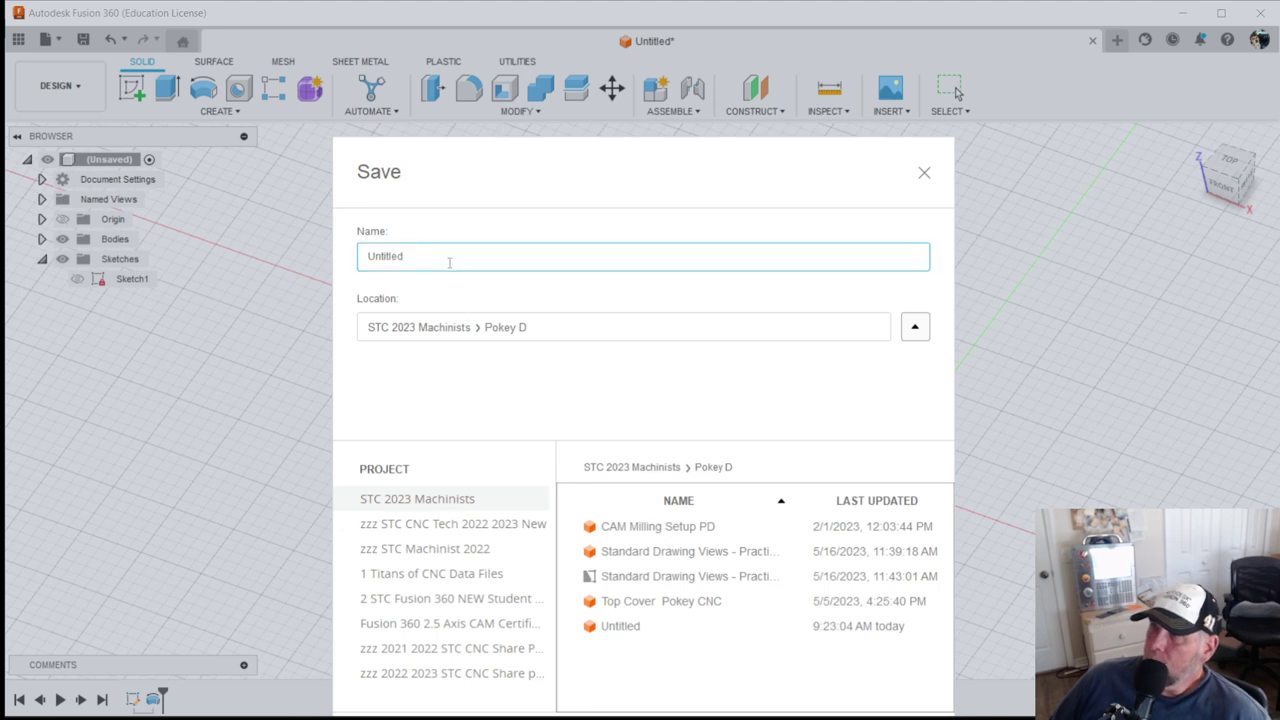
{"action": "double_click", "coordinate": [449, 258]}
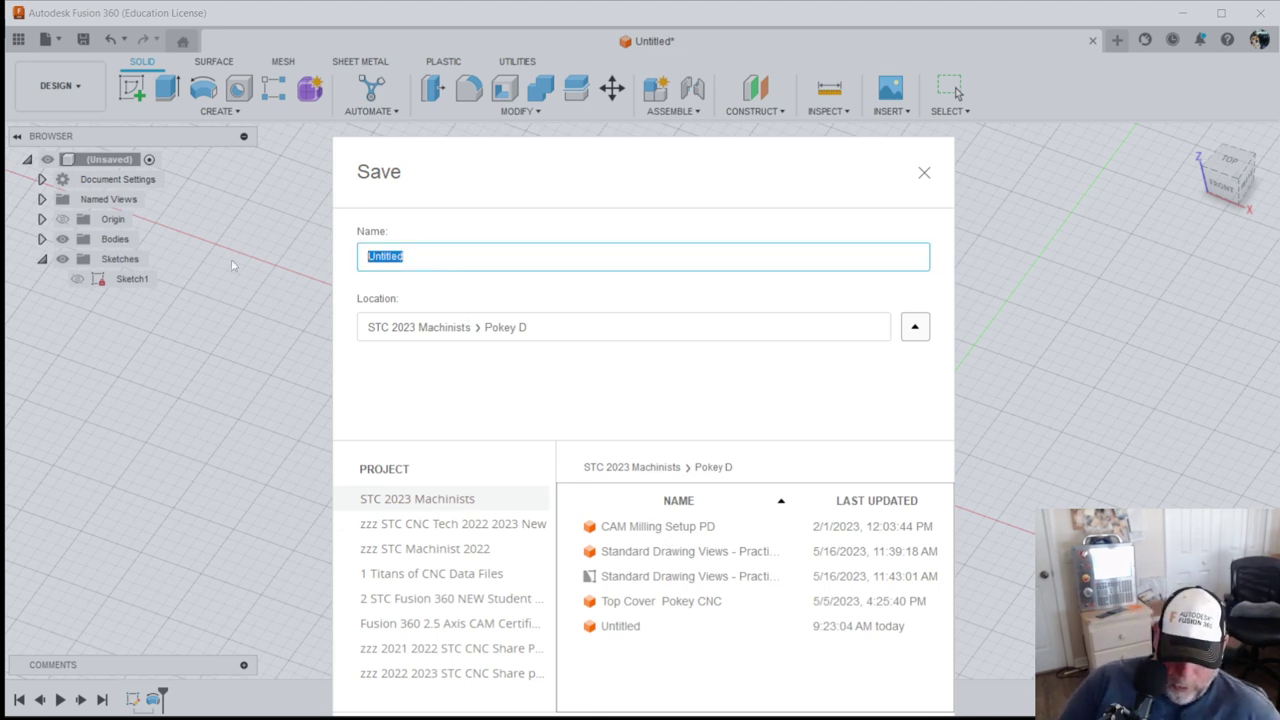
{"action": "key", "text": "BackSpace"}
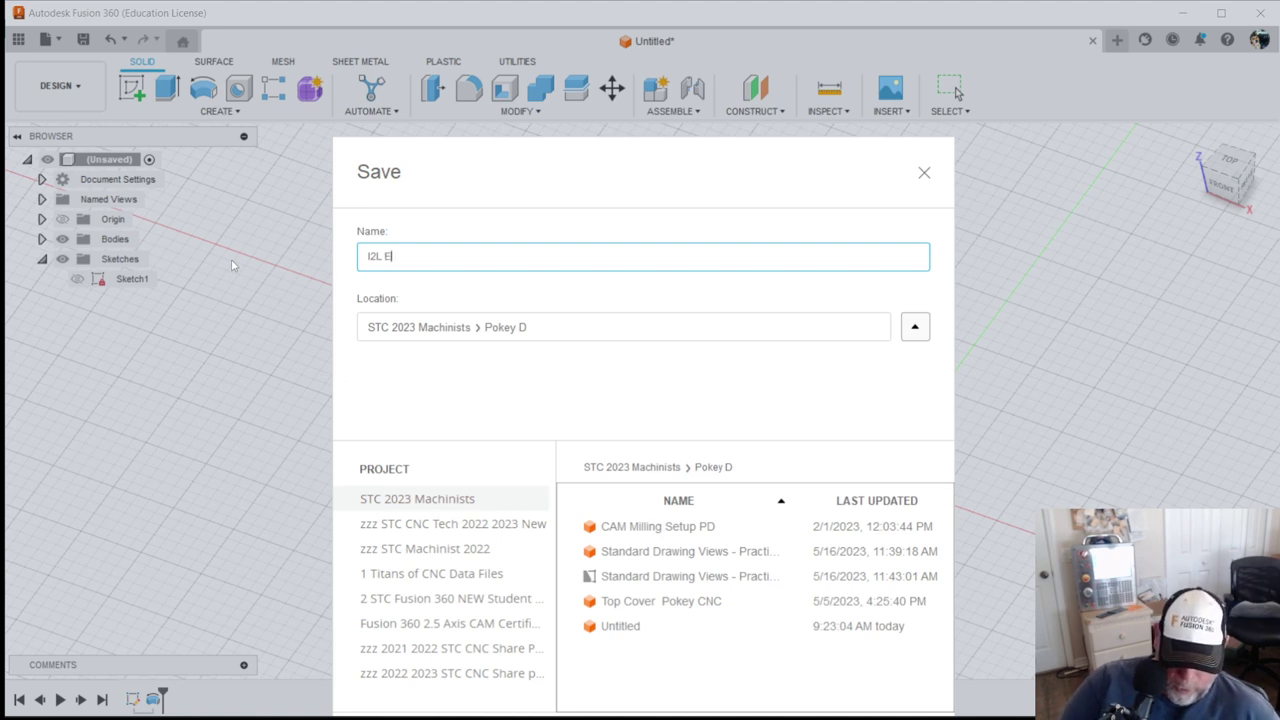
{"action": "type", "text": "nd Cap"}
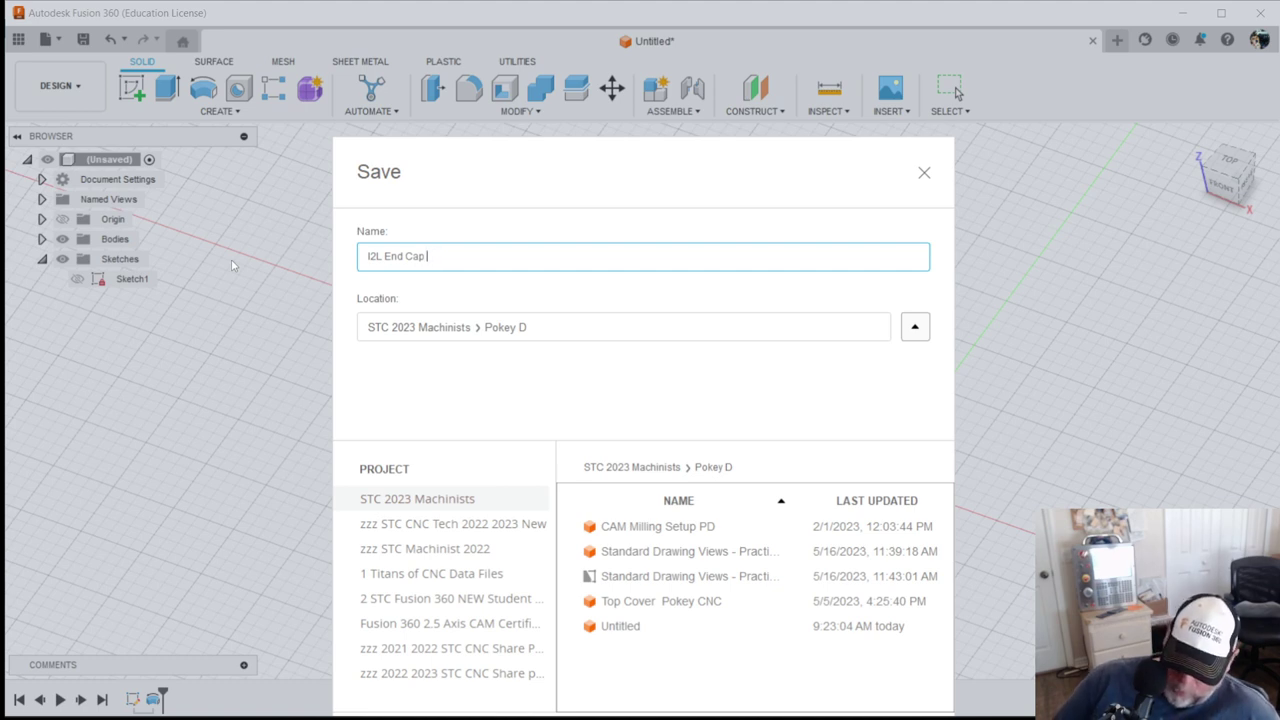
{"action": "type", "text": "Pokey"}
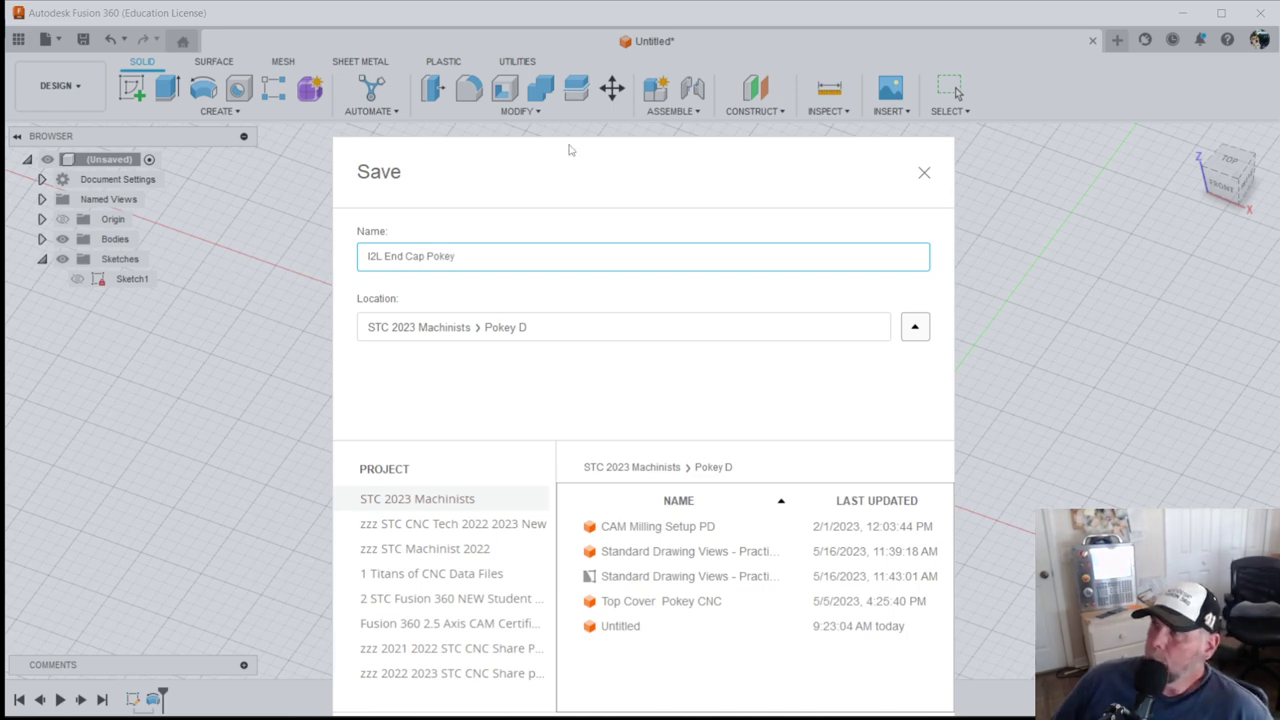
{"action": "left_click_drag", "start_coordinate": [578, 163], "coordinate": [619, 64]}
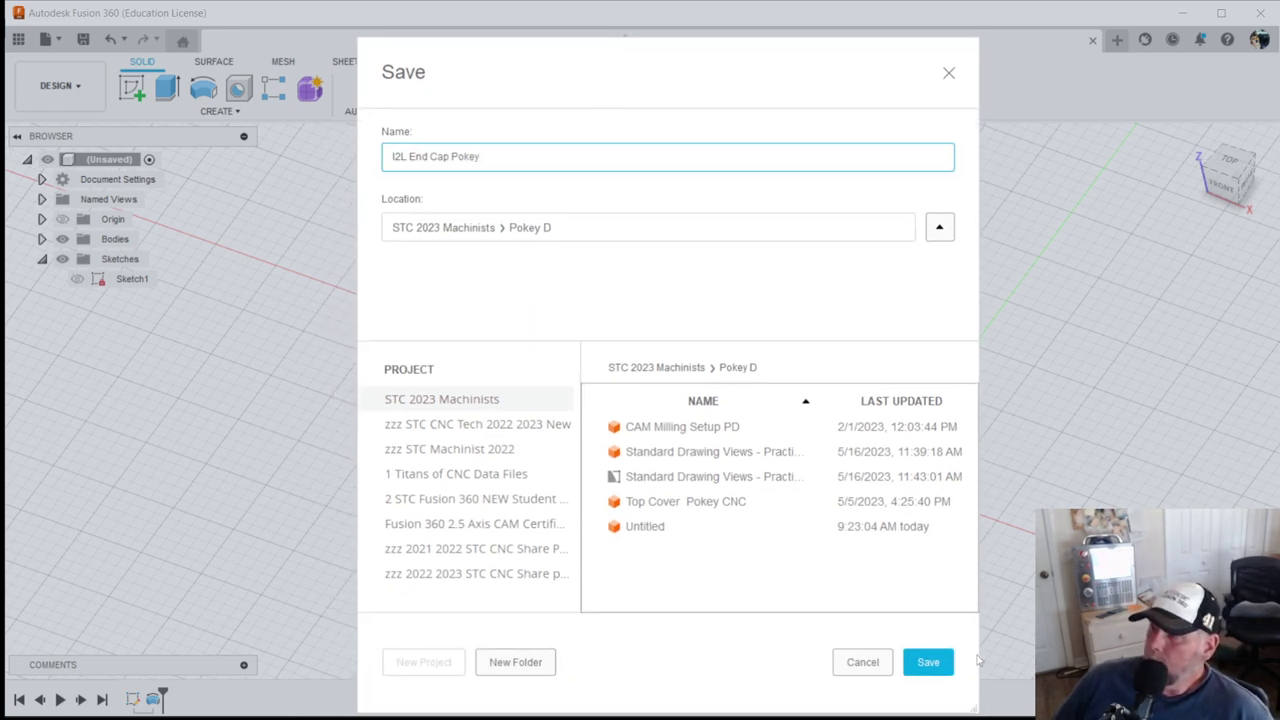
{"action": "left_click", "coordinate": [928, 662]}
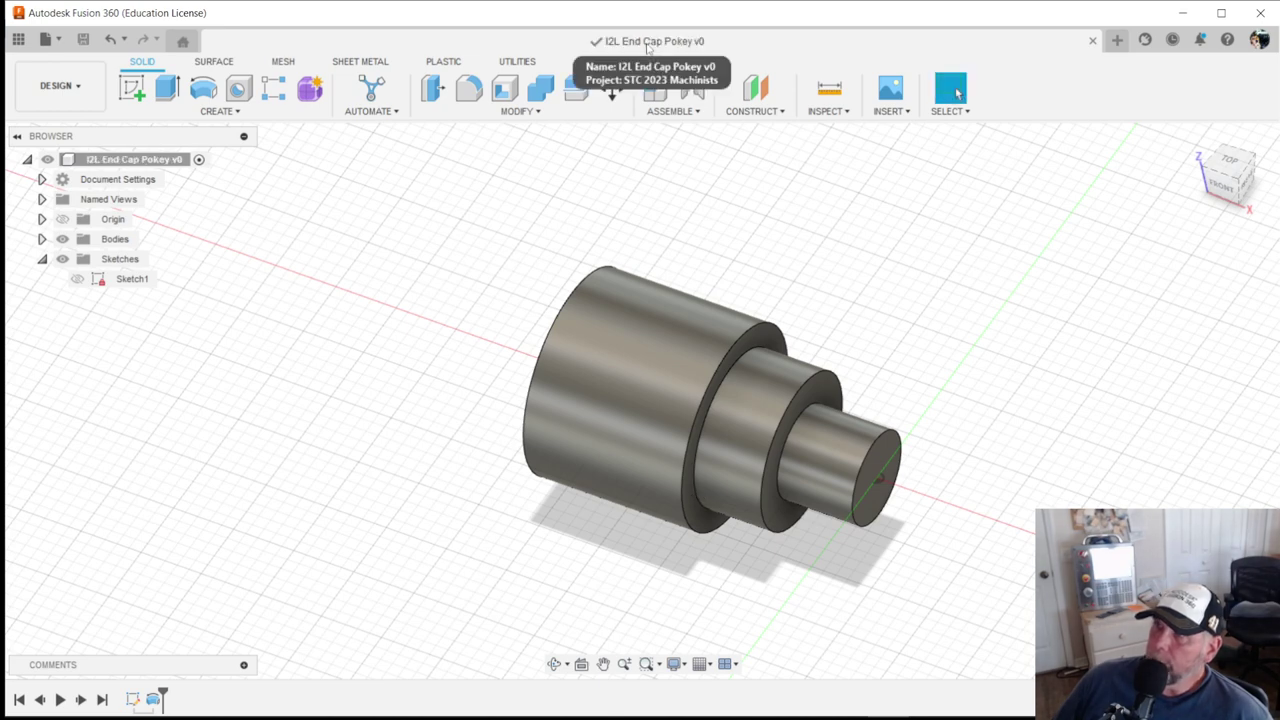
Step: Check the Data Panel for the saved I2L End Cap file in STC 2023 Machinists, then close it
{"action": "left_click", "coordinate": [18, 39]}
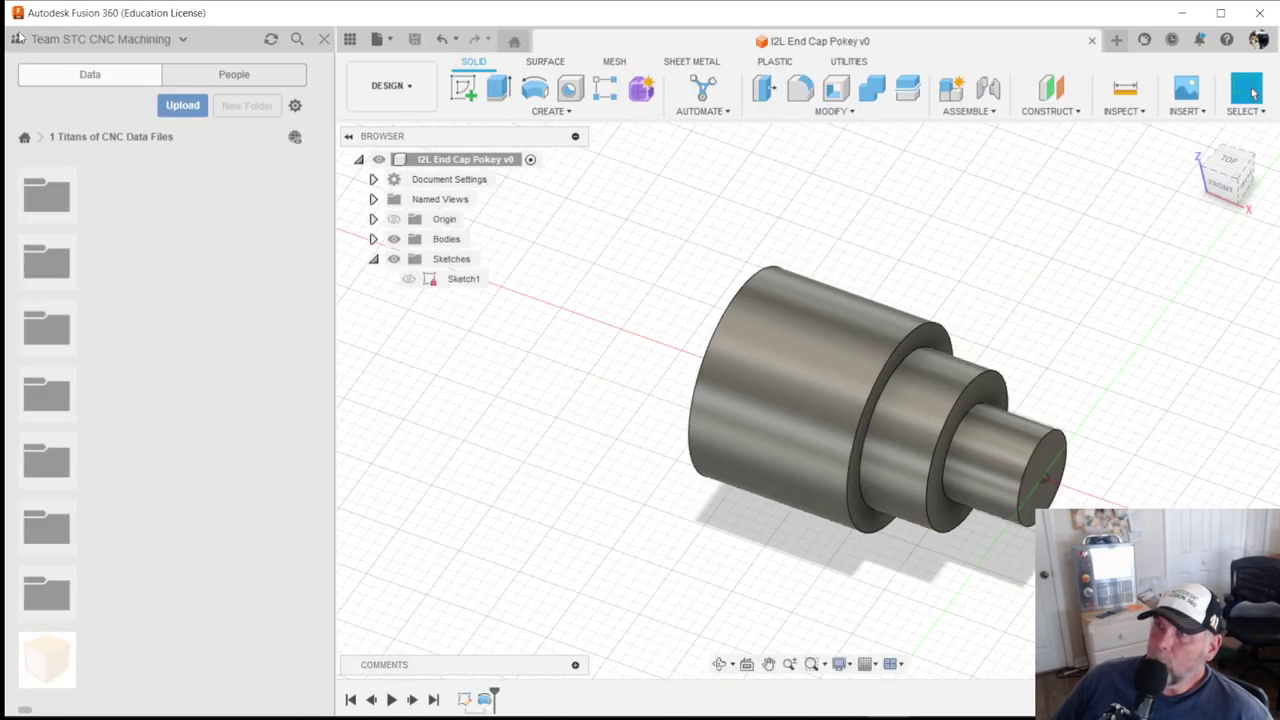
{"action": "left_click", "coordinate": [24, 137]}
{"action": "scroll", "coordinate": [140, 263], "scroll_direction": "up", "scroll_amount": 5}
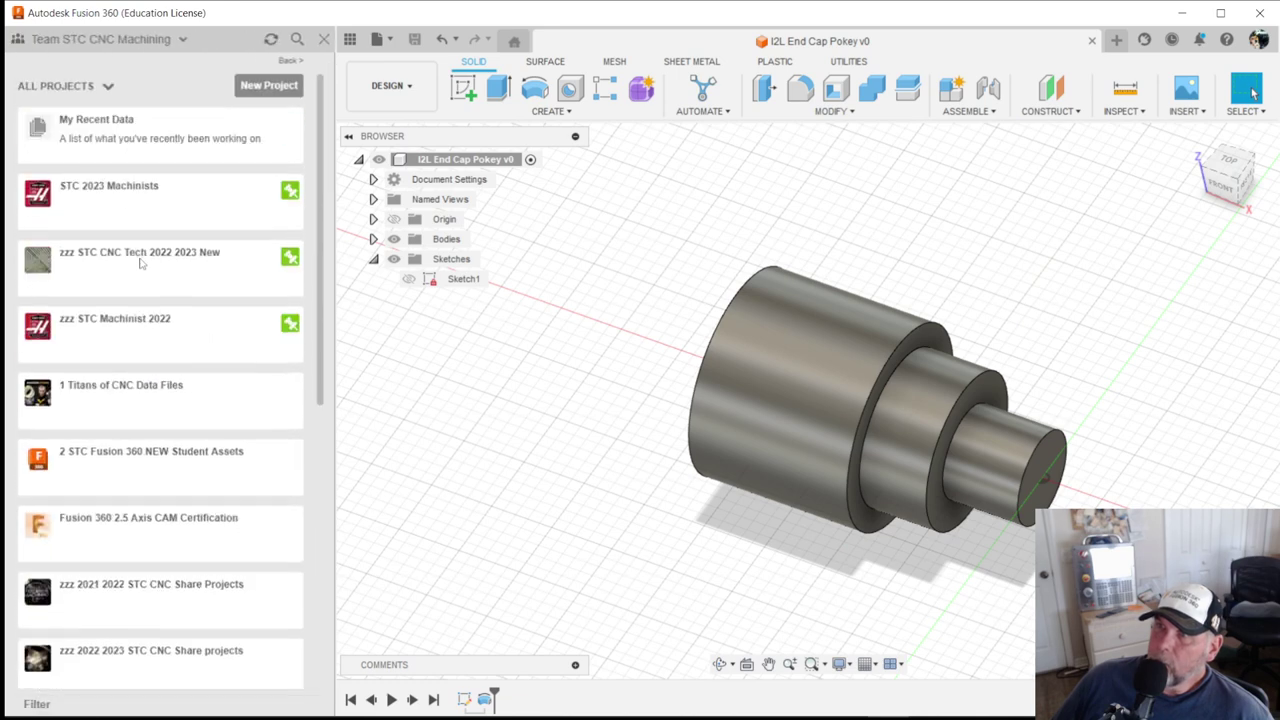
{"action": "left_click", "coordinate": [176, 197]}
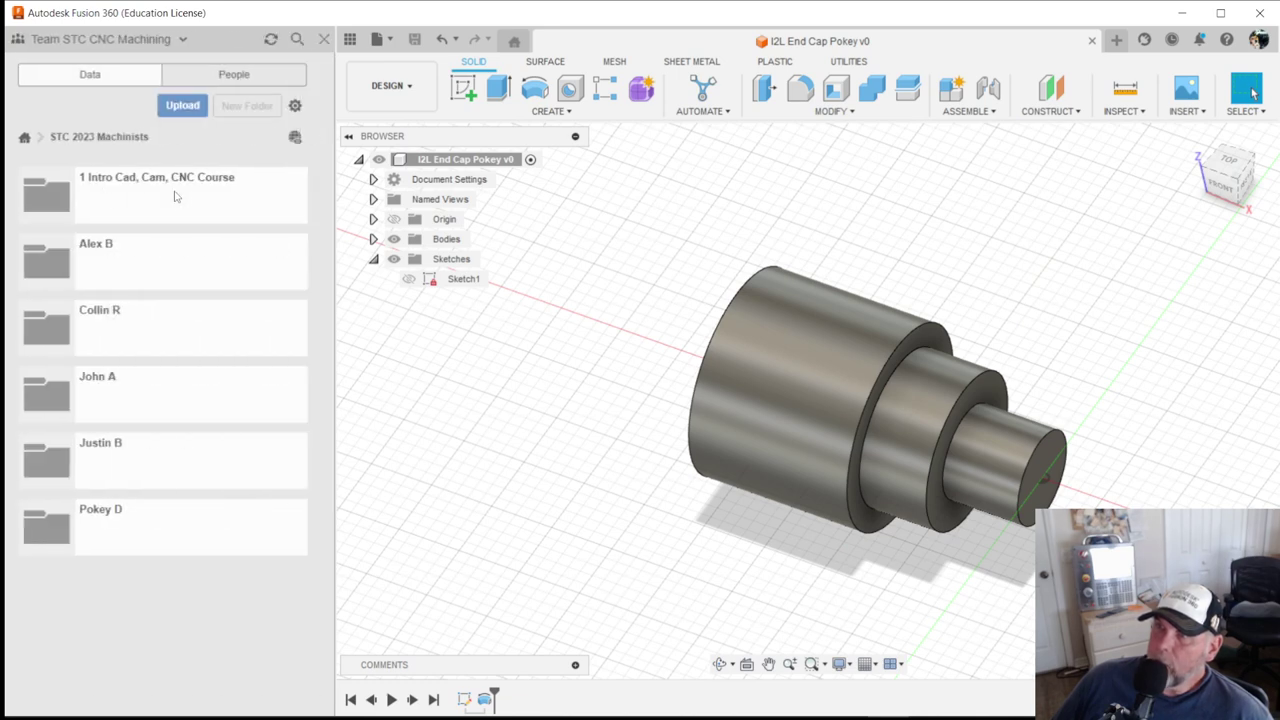
{"action": "left_click", "coordinate": [138, 528]}
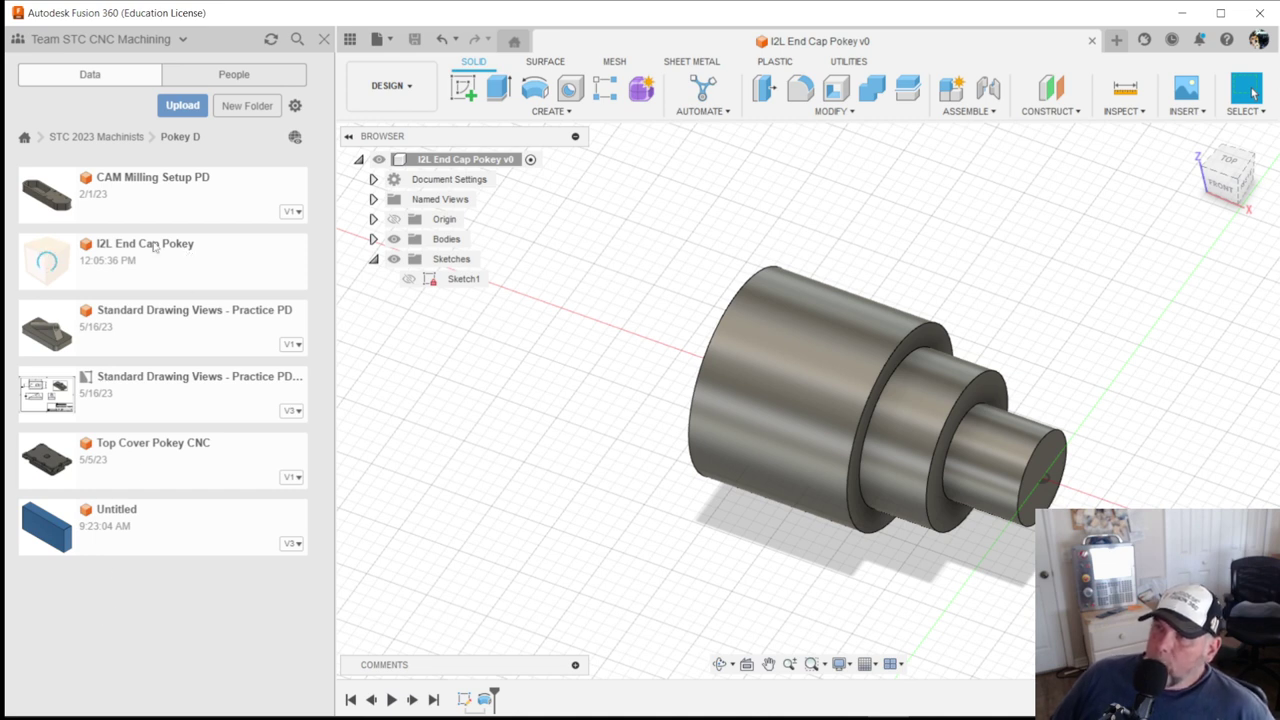
{"action": "left_click", "coordinate": [324, 39]}
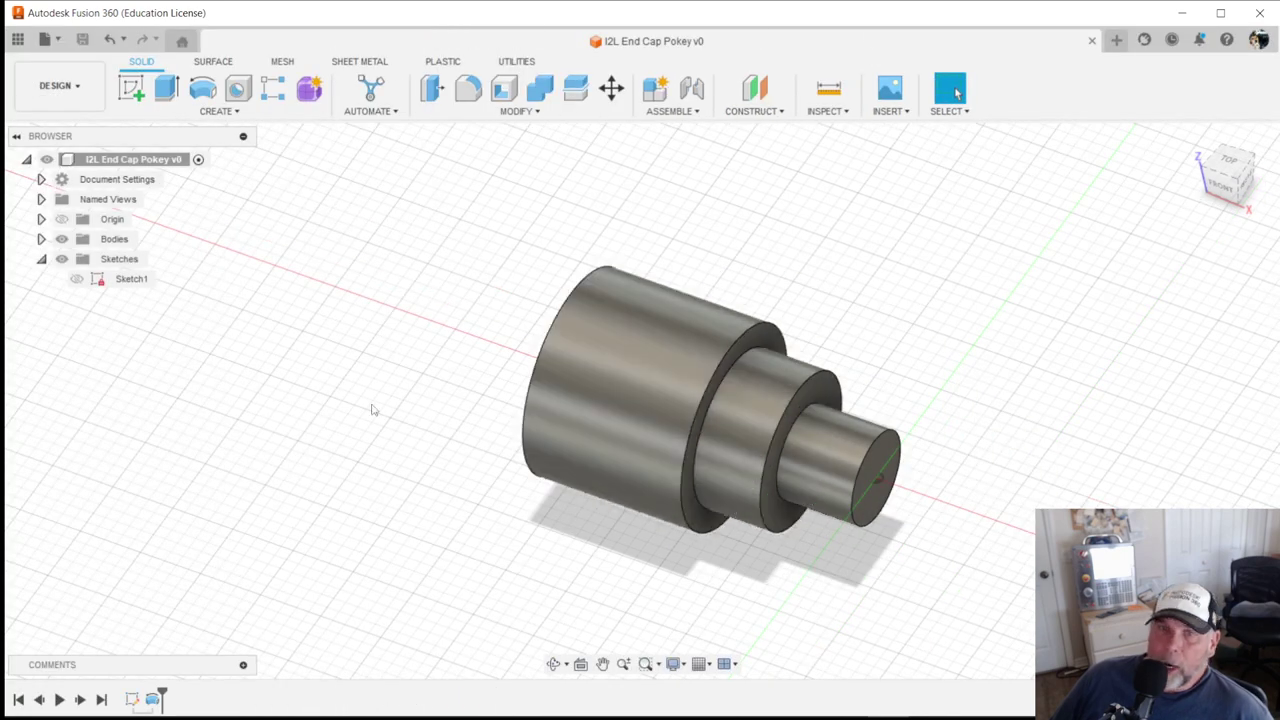
Step: Fillet the front end edge of the smallest shaft step with a 0.125 in radius
{"action": "scroll", "coordinate": [747, 328], "scroll_direction": "up", "scroll_amount": 3}
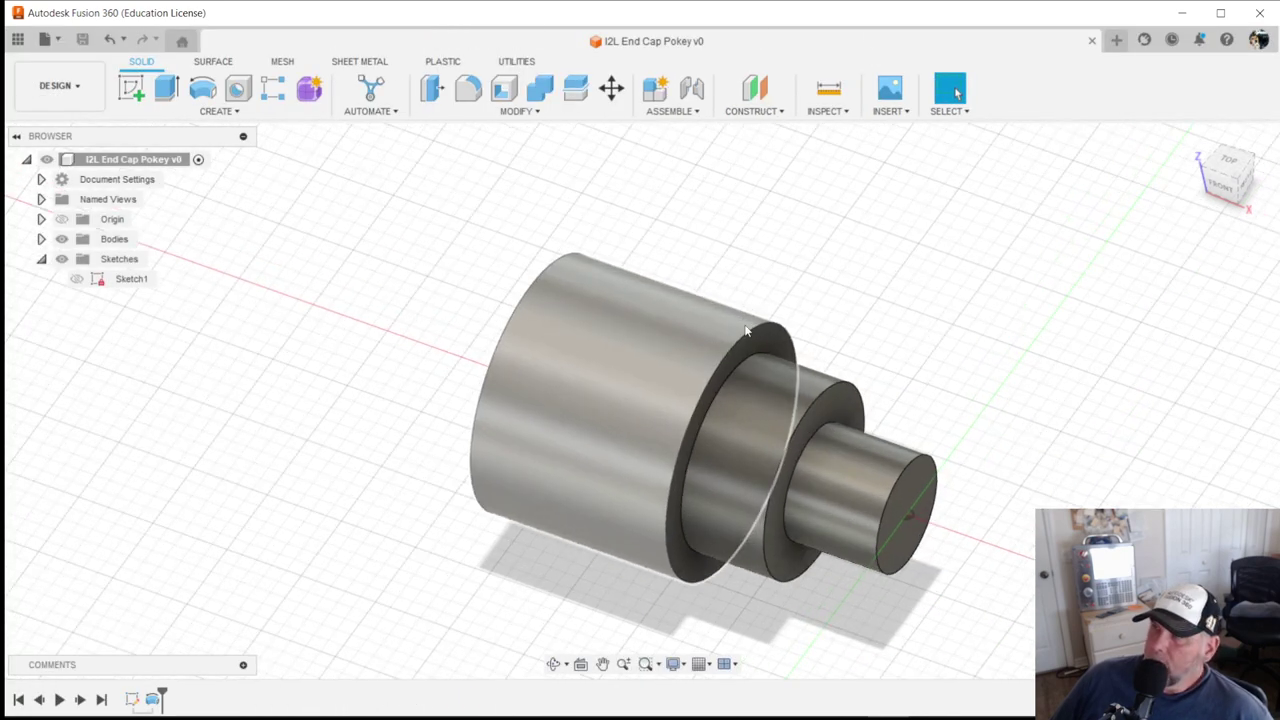
{"action": "left_click", "coordinate": [518, 112]}
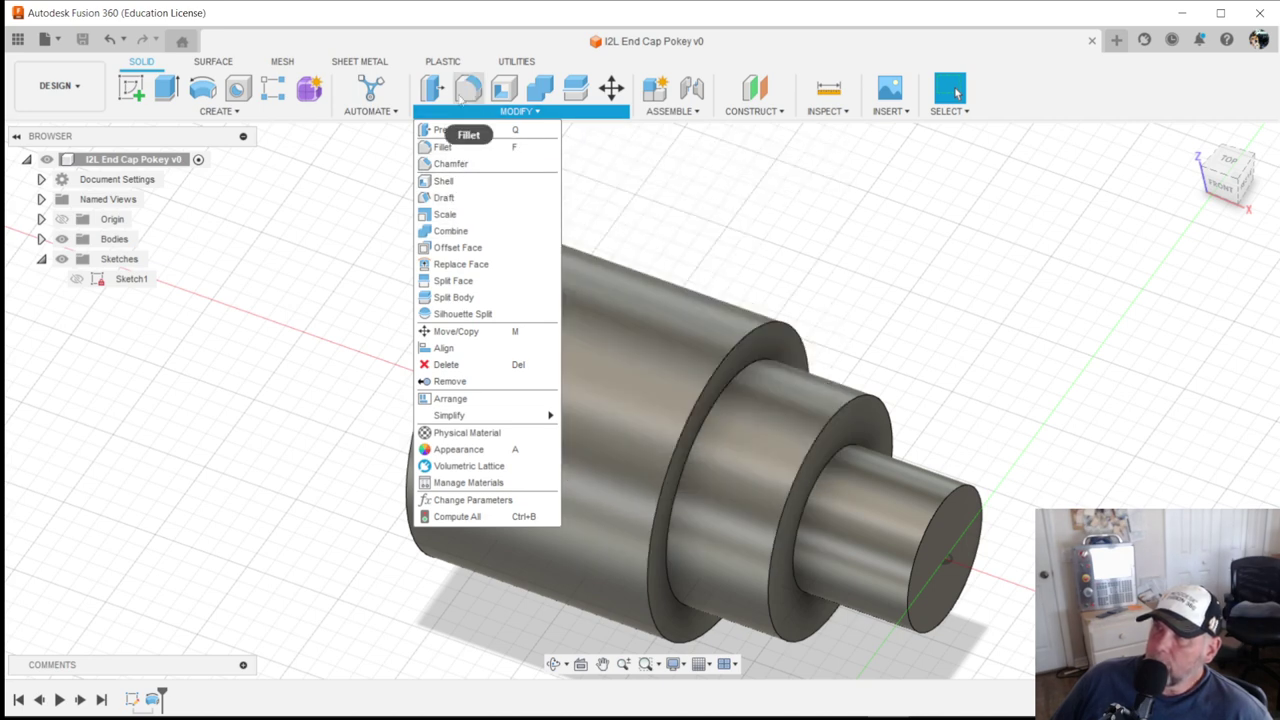
{"action": "left_click", "coordinate": [443, 147]}
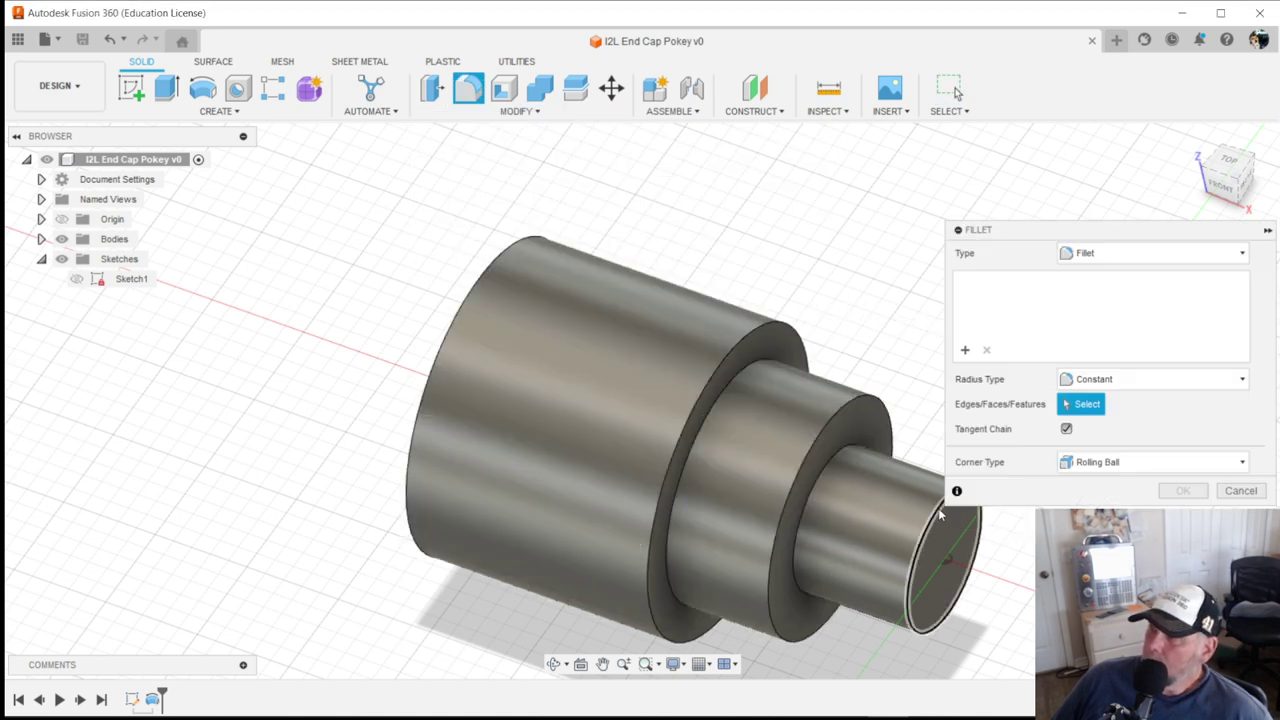
{"action": "left_click", "coordinate": [940, 512]}
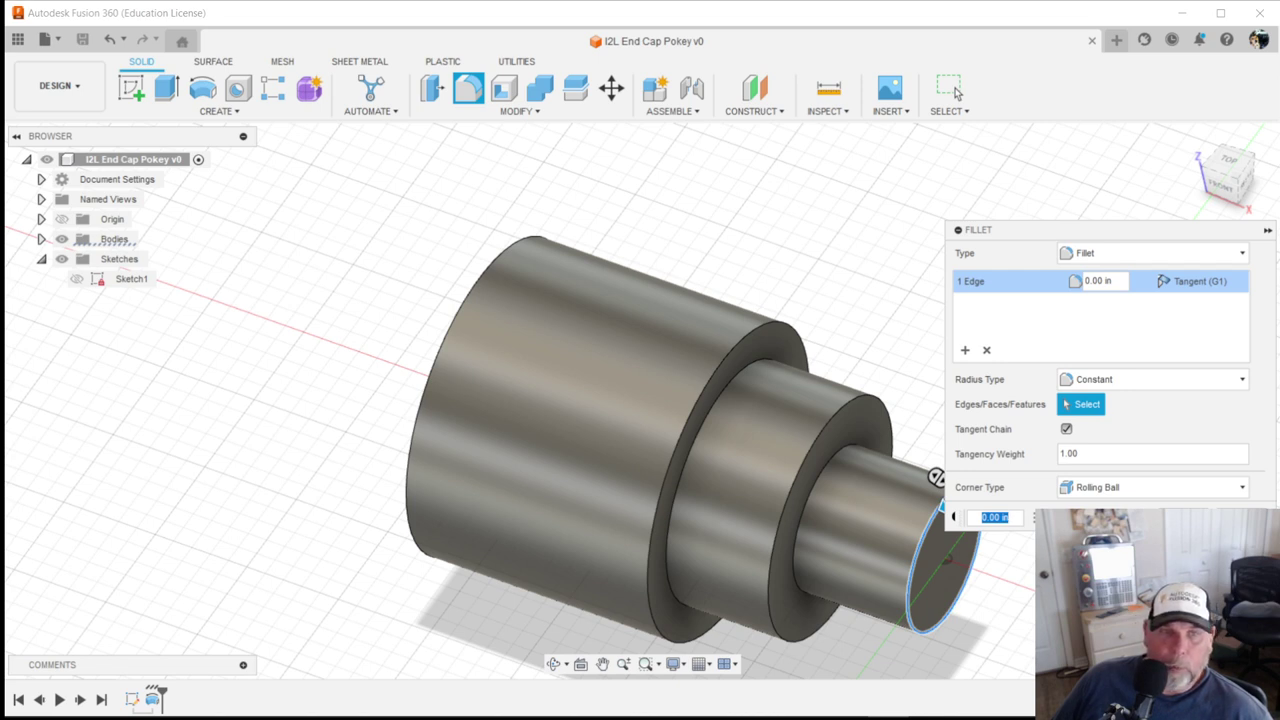
{"action": "key", "text": "BackSpace"}
{"action": "type", "text": "0.125"}
{"action": "key", "text": "Return"}
{"action": "middle_click_drag", "start_coordinate": [990, 480], "coordinate": [1020, 571], "text": "shift"}
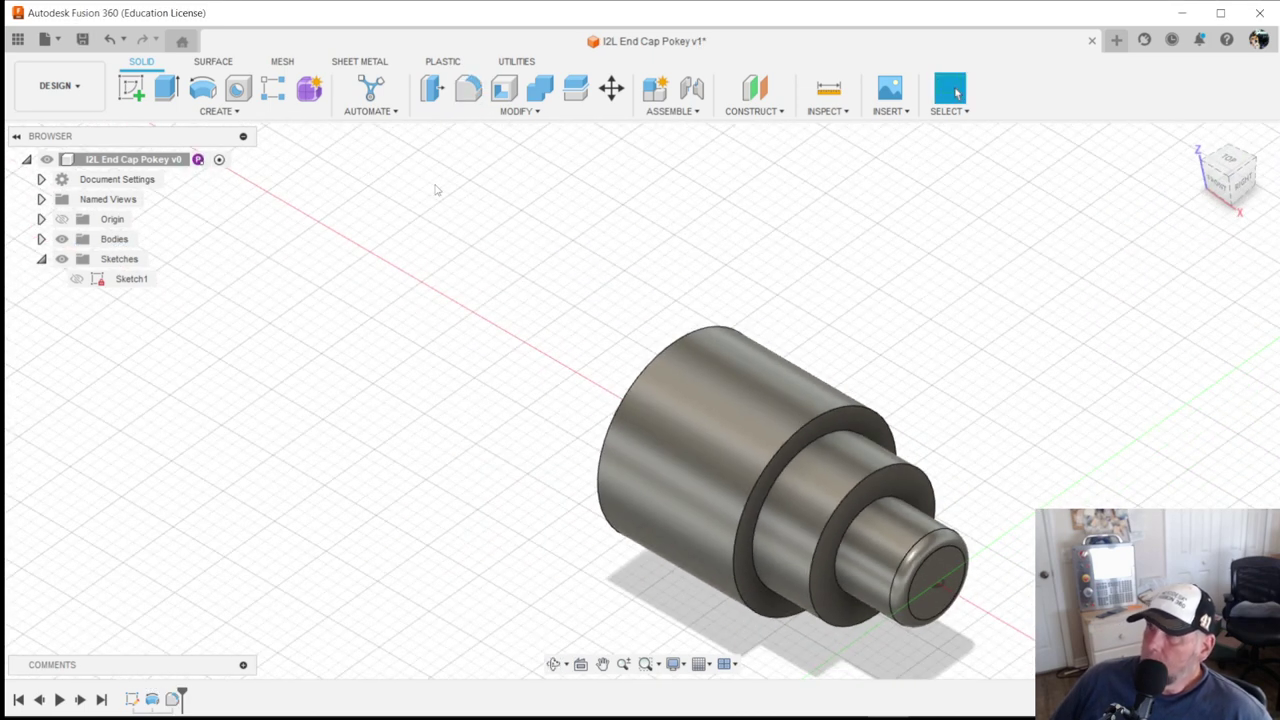
Step: Select the four inner and outer step edges for a new fillet
{"action": "left_click", "coordinate": [468, 88]}
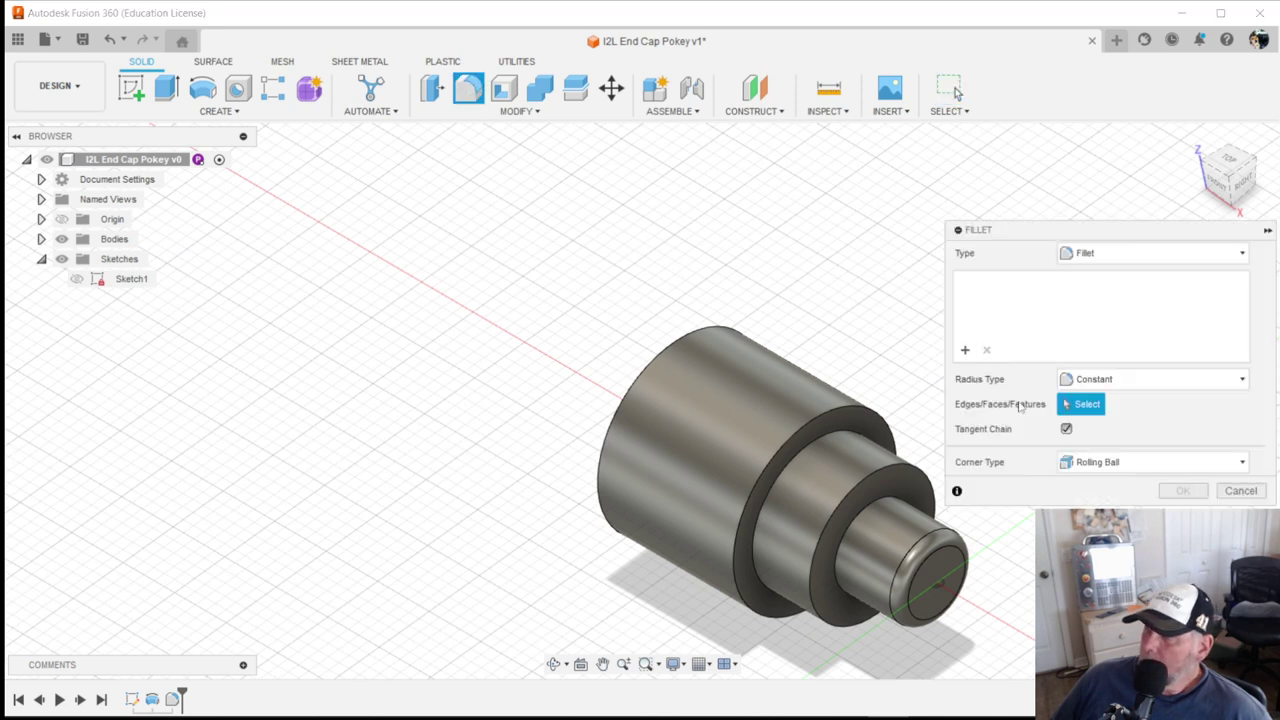
{"action": "left_click", "coordinate": [886, 504]}
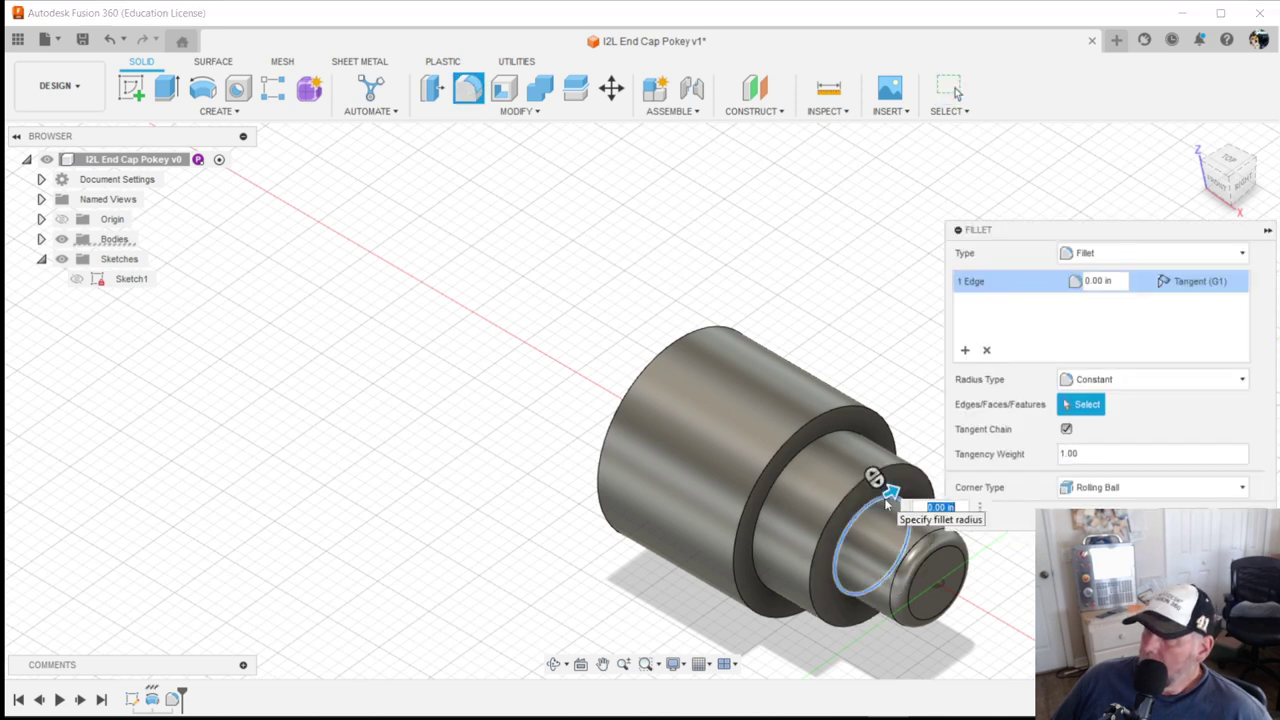
{"action": "left_click", "coordinate": [904, 460]}
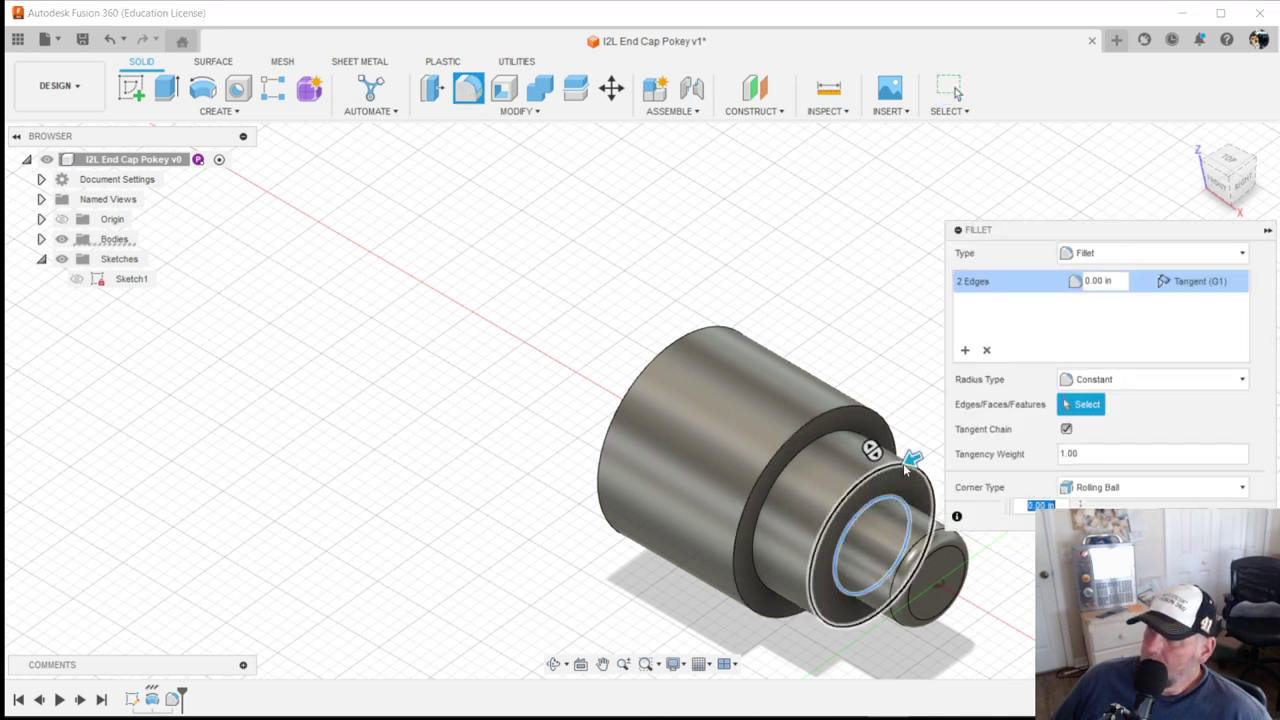
{"action": "left_click", "coordinate": [829, 436]}
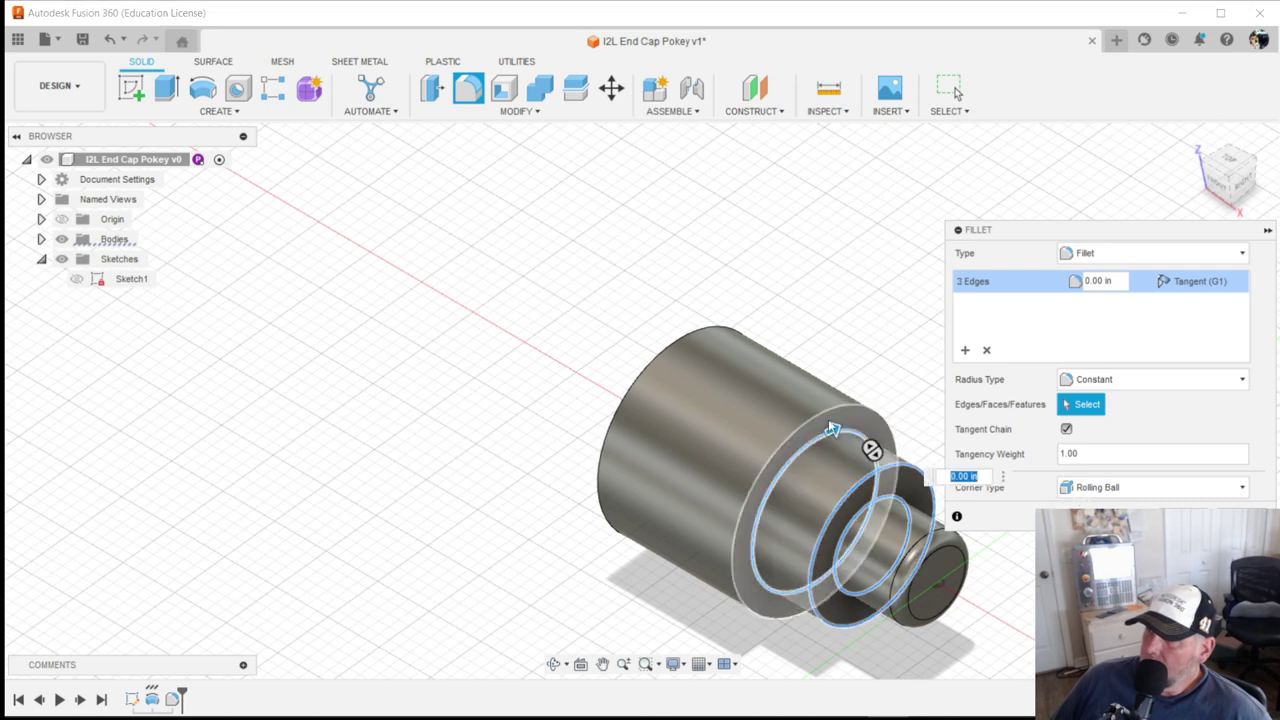
{"action": "left_click", "coordinate": [830, 424]}
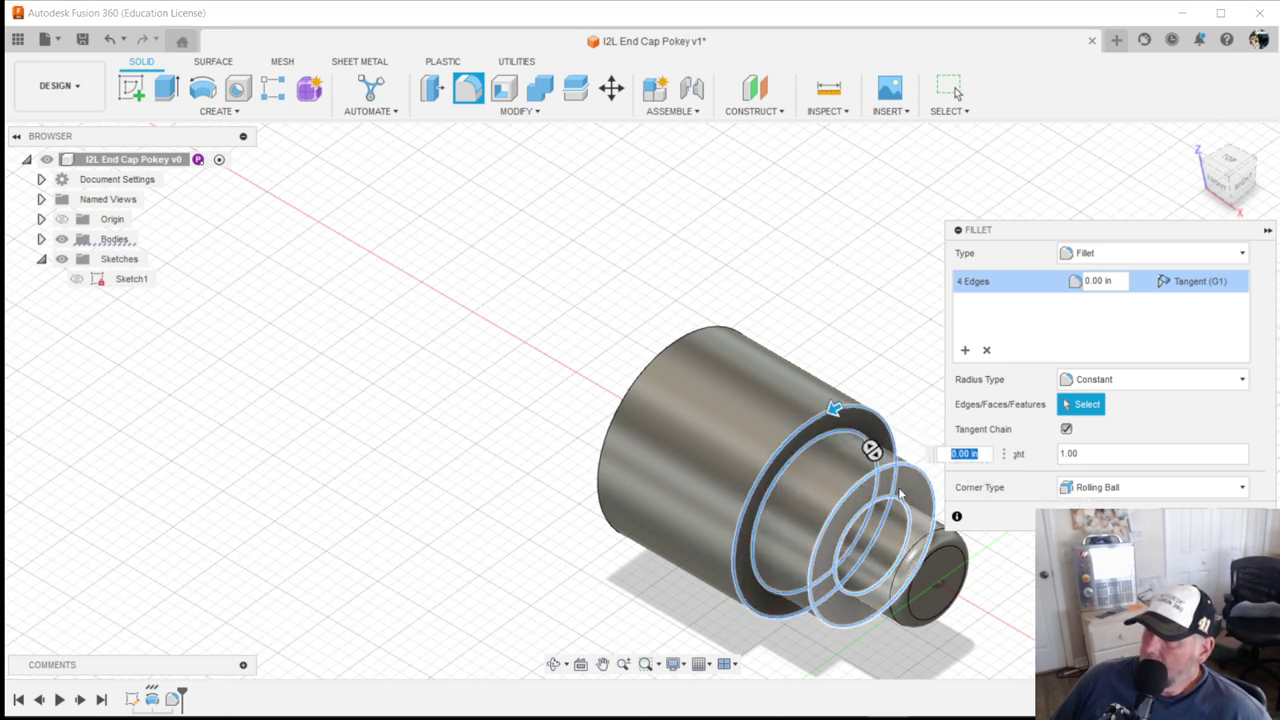
Step: Apply a 0.03 in fillet radius to those four step edges
{"action": "type", "text": "1.1"}
{"action": "key", "text": "Return"}
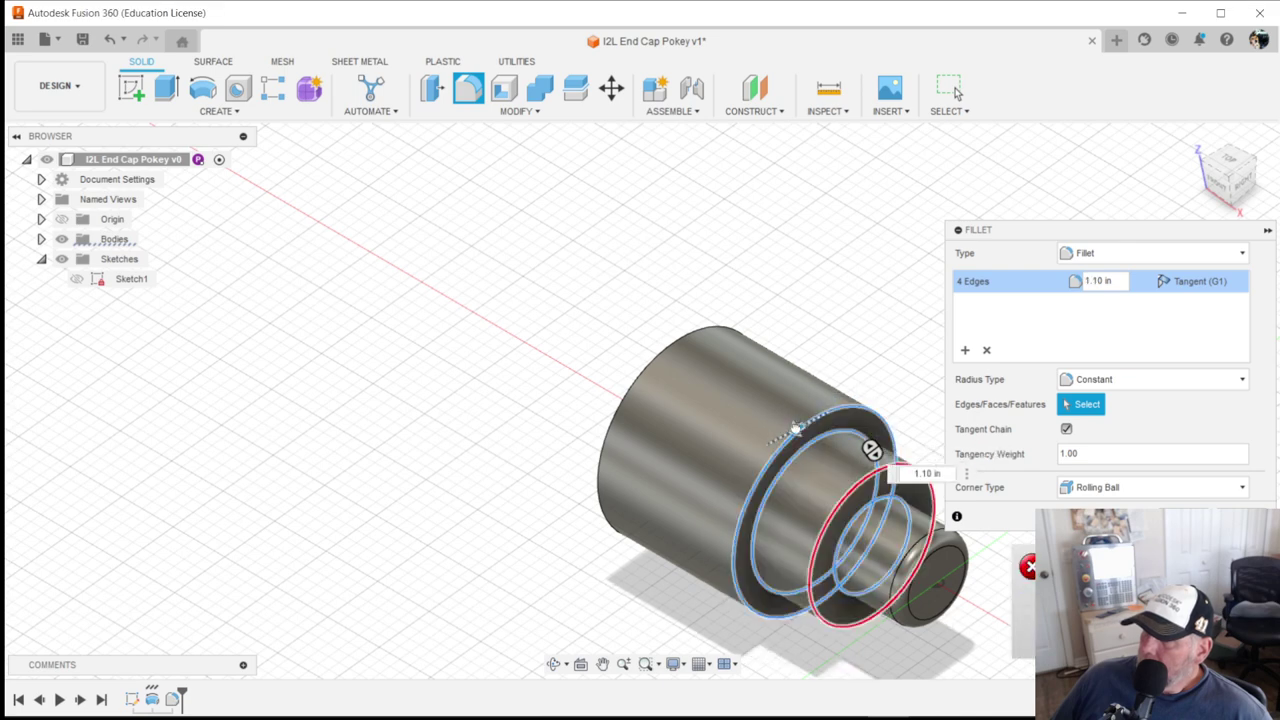
{"action": "type", "text": "0.1"}
{"action": "key", "text": "Return"}
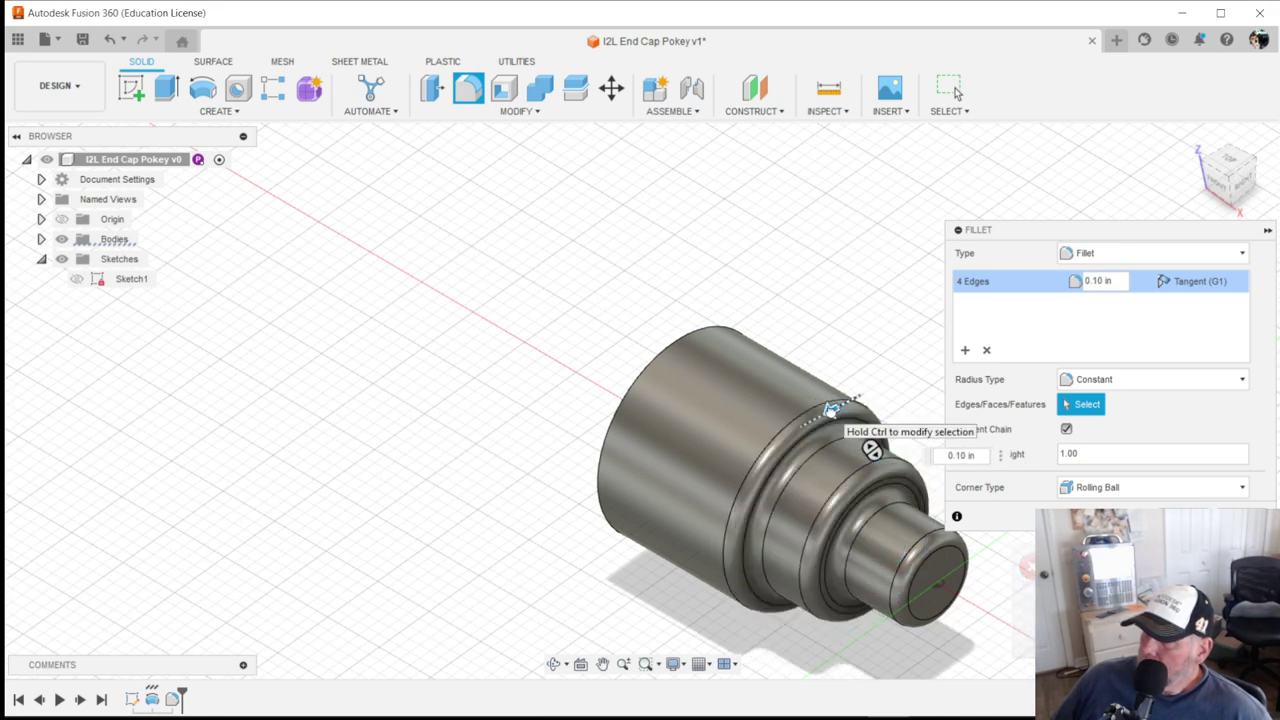
{"action": "left_click_drag", "start_coordinate": [832, 408], "coordinate": [835, 407]}
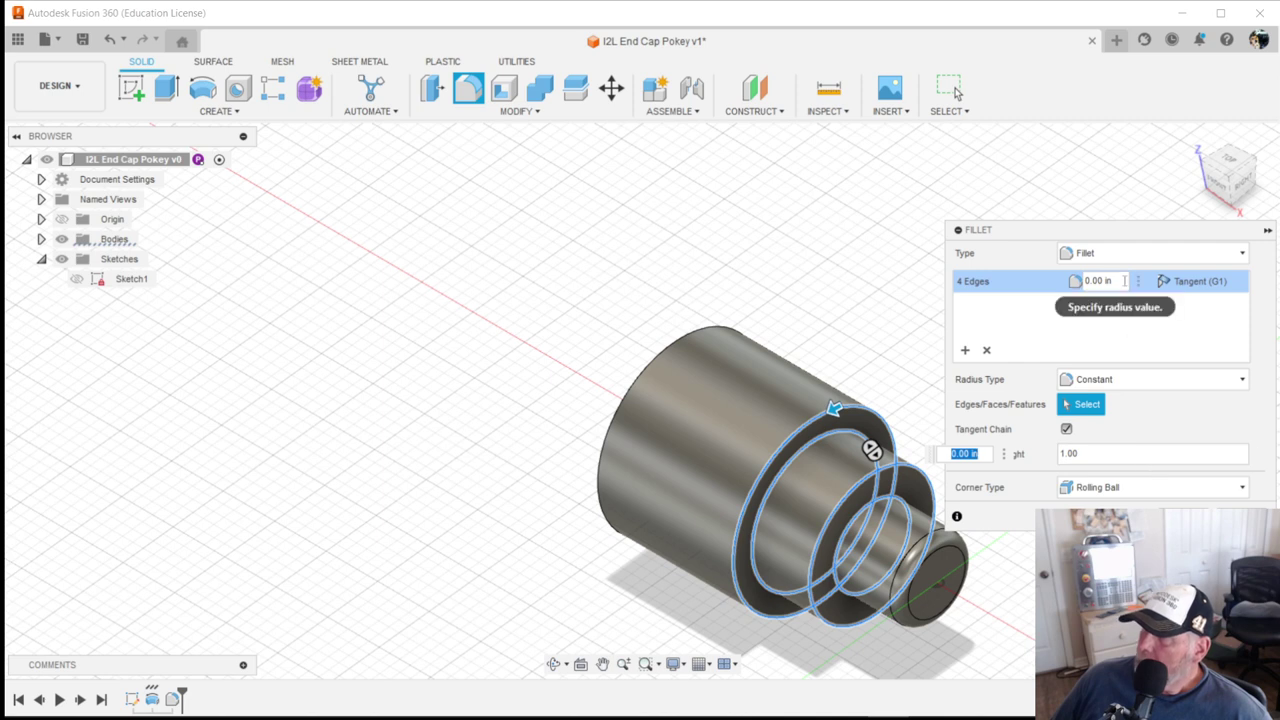
{"action": "left_click", "coordinate": [1125, 280]}
{"action": "key", "text": "BackSpace"}
{"action": "type", "text": "0.03"}
{"action": "key", "text": "Return"}
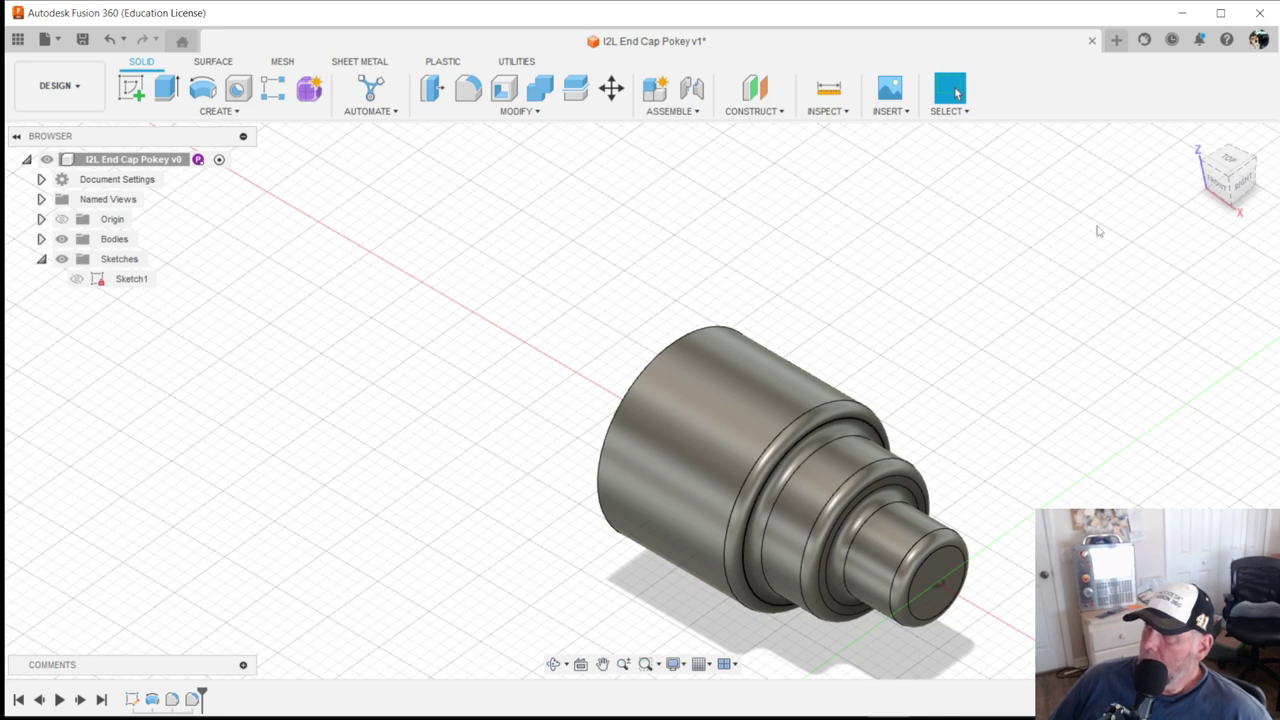
{"action": "left_click", "coordinate": [1197, 145]}
{"action": "middle_click_drag", "start_coordinate": [610, 323], "coordinate": [338, 259], "text": "shift"}
{"action": "key", "text": "alt+Tab"}
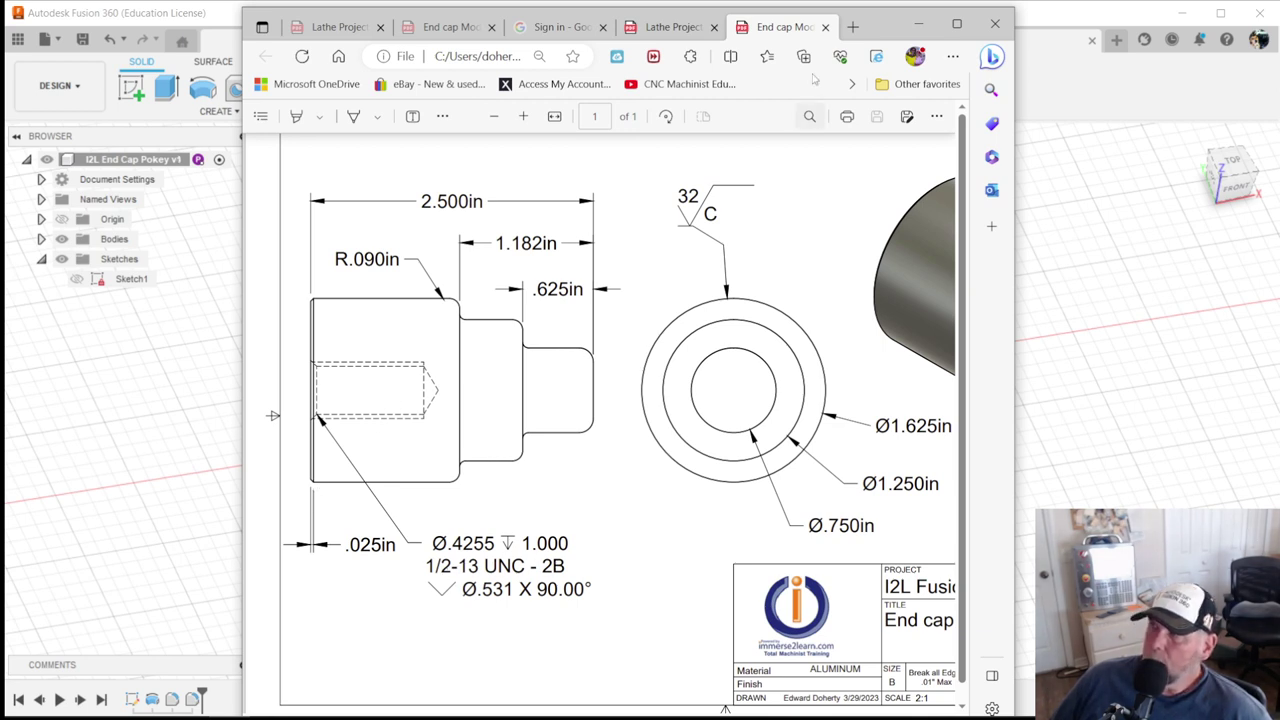
{"action": "left_click", "coordinate": [918, 23]}
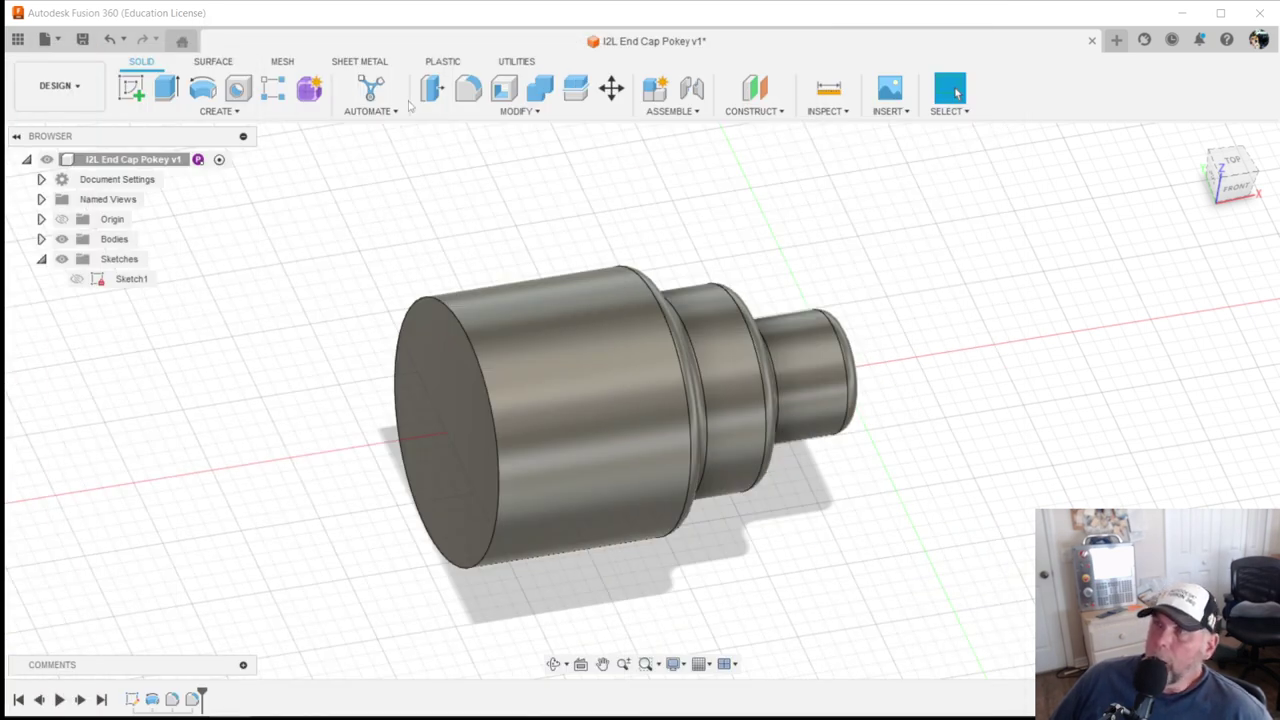
Step: Chamfer the large end face's outer edge with an equal 0.025 in distance
{"action": "left_click", "coordinate": [516, 116]}
{"action": "left_click", "coordinate": [452, 164]}
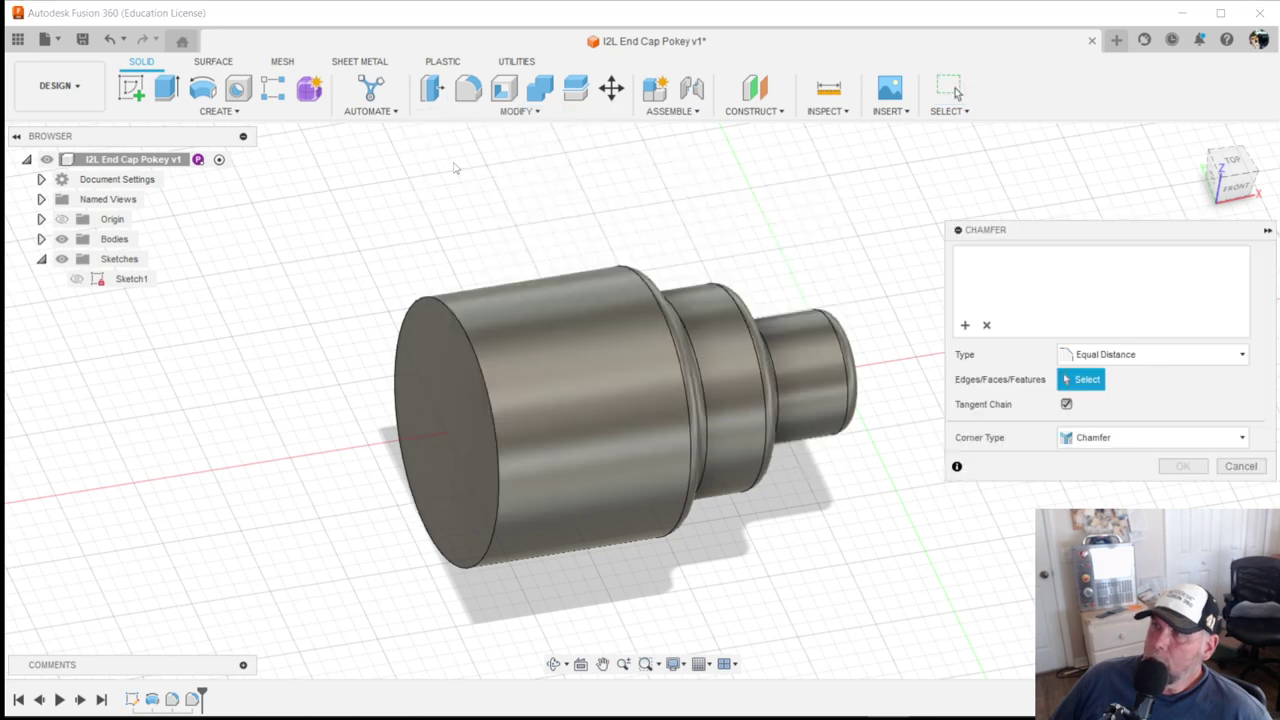
{"action": "left_click", "coordinate": [467, 336]}
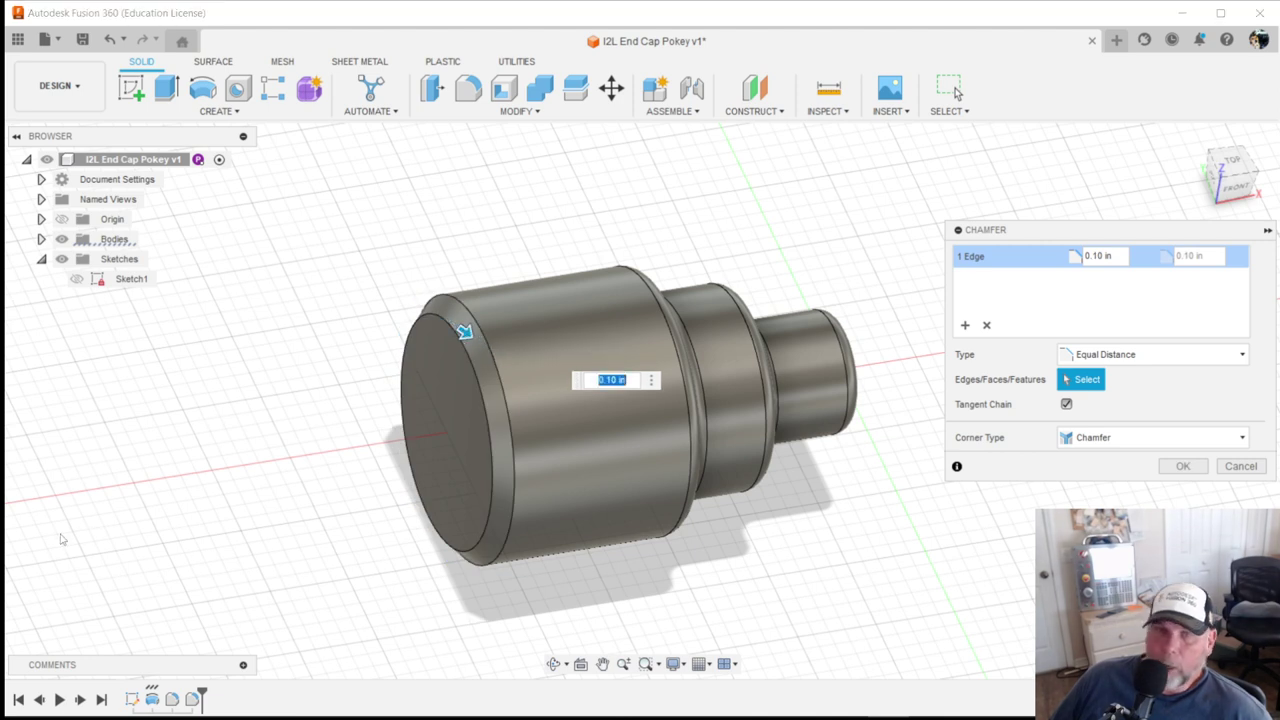
{"action": "left_click", "coordinate": [1100, 256]}
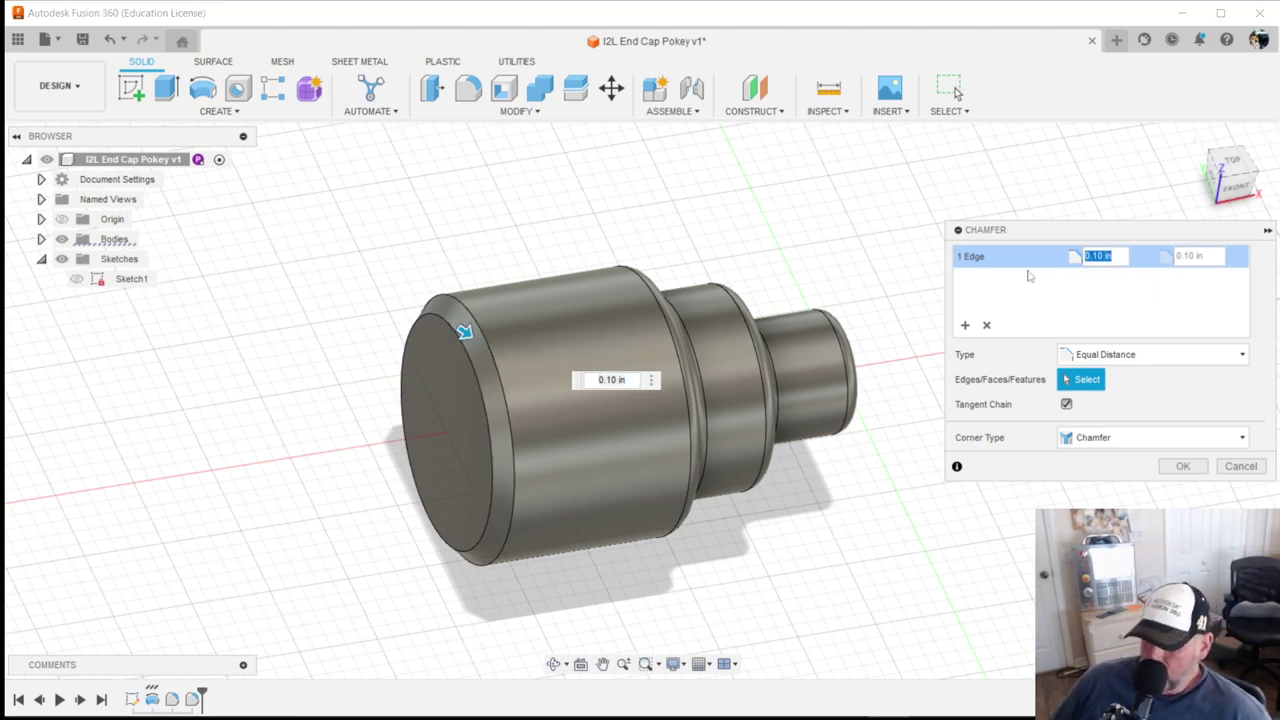
{"action": "key", "text": "BackSpace"}
{"action": "key", "text": "Return"}
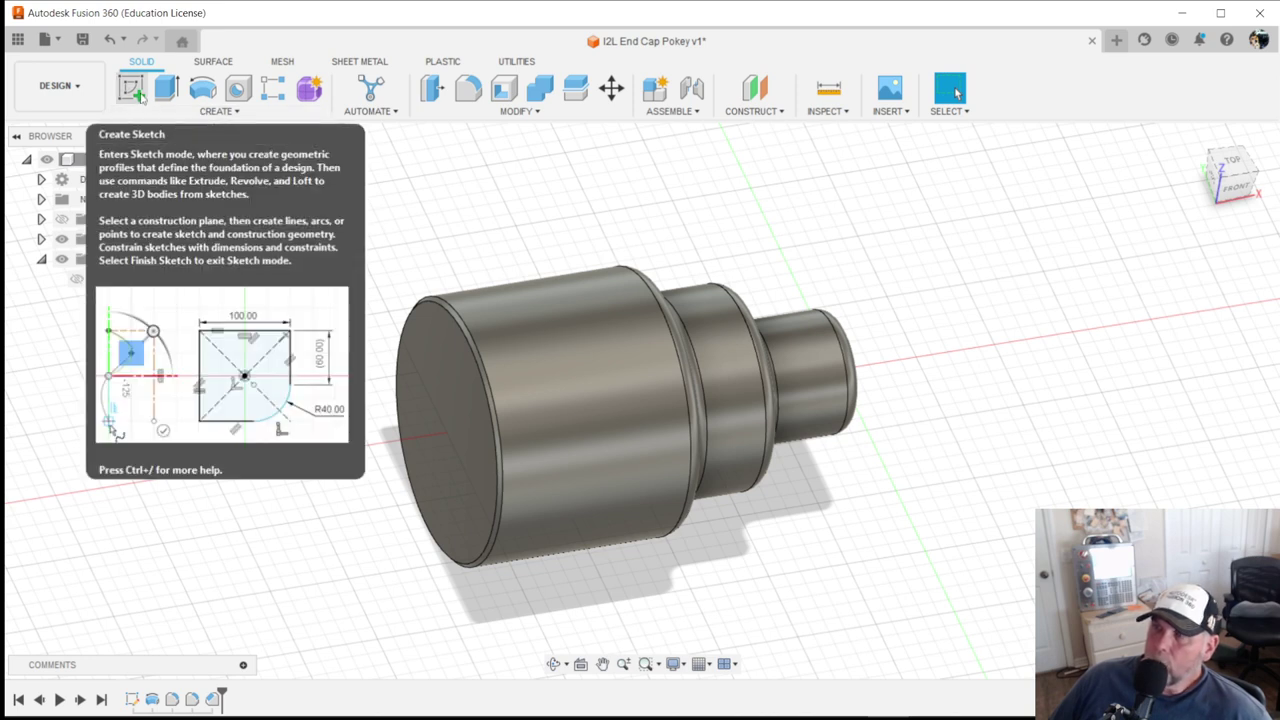
Step: Sketch a single point at the centre of the large end face and finish the sketch
{"action": "left_click", "coordinate": [140, 92]}
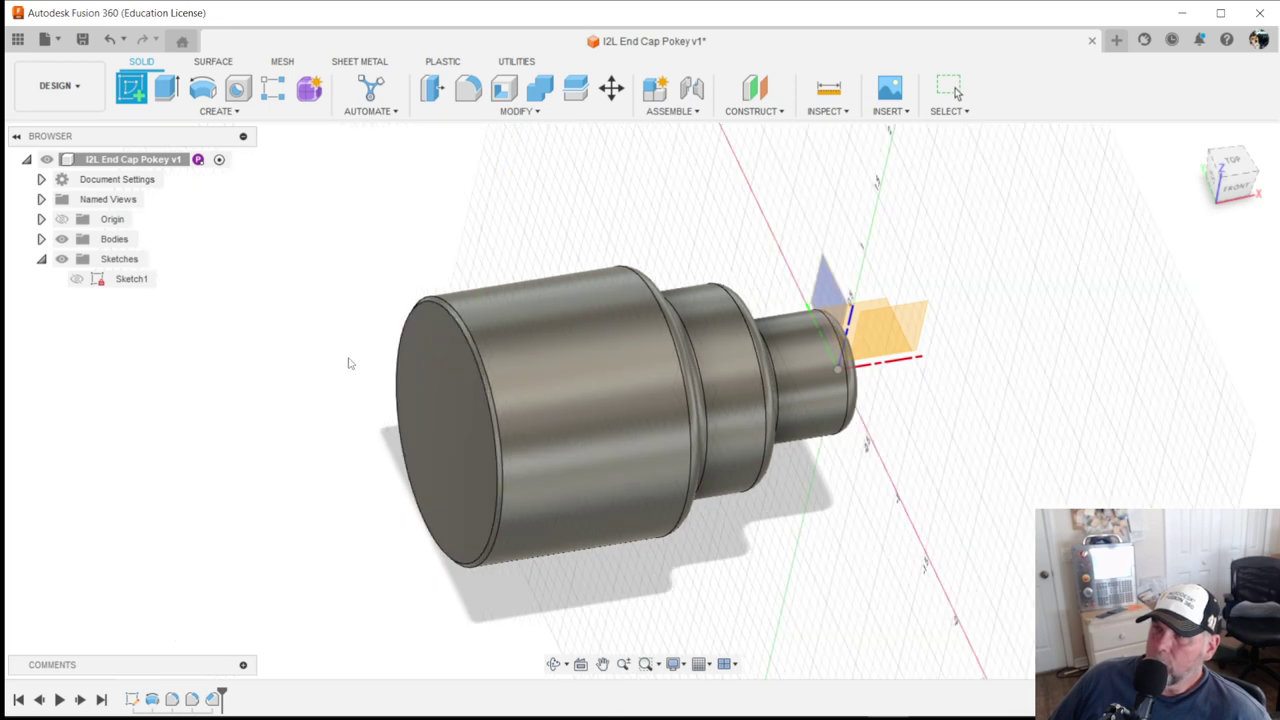
{"action": "left_click", "coordinate": [449, 404]}
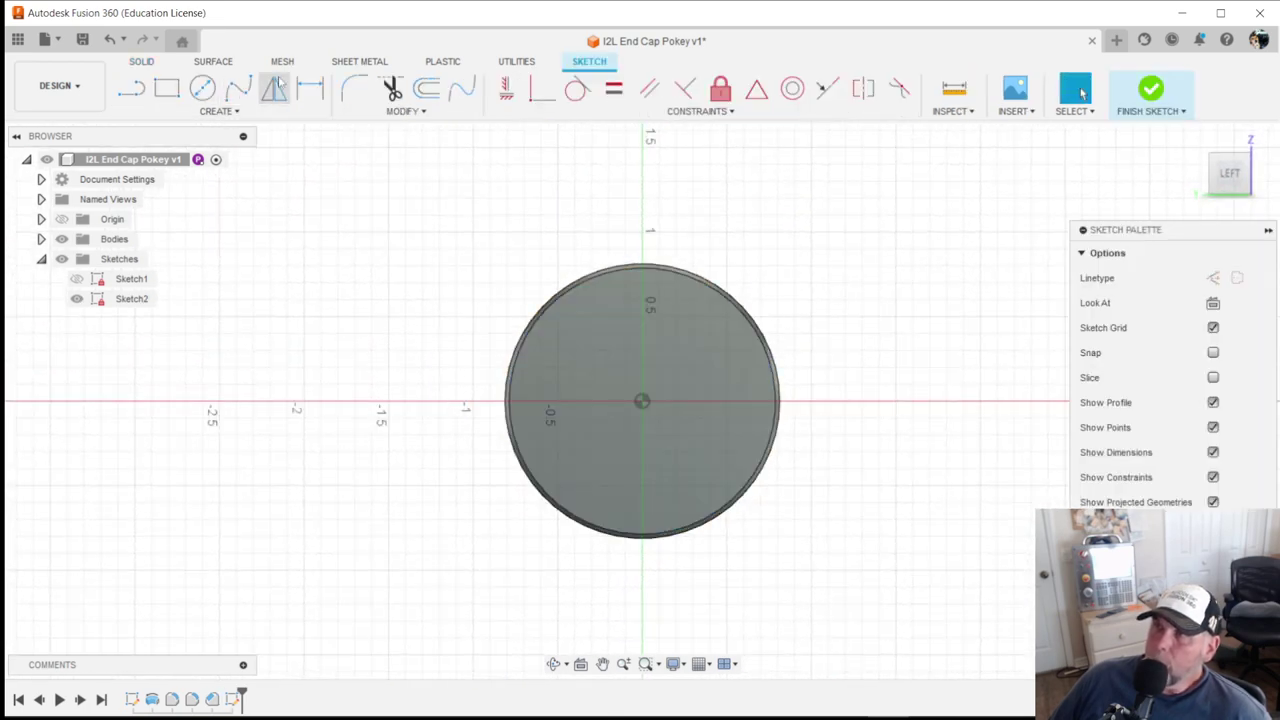
{"action": "left_click", "coordinate": [217, 111]}
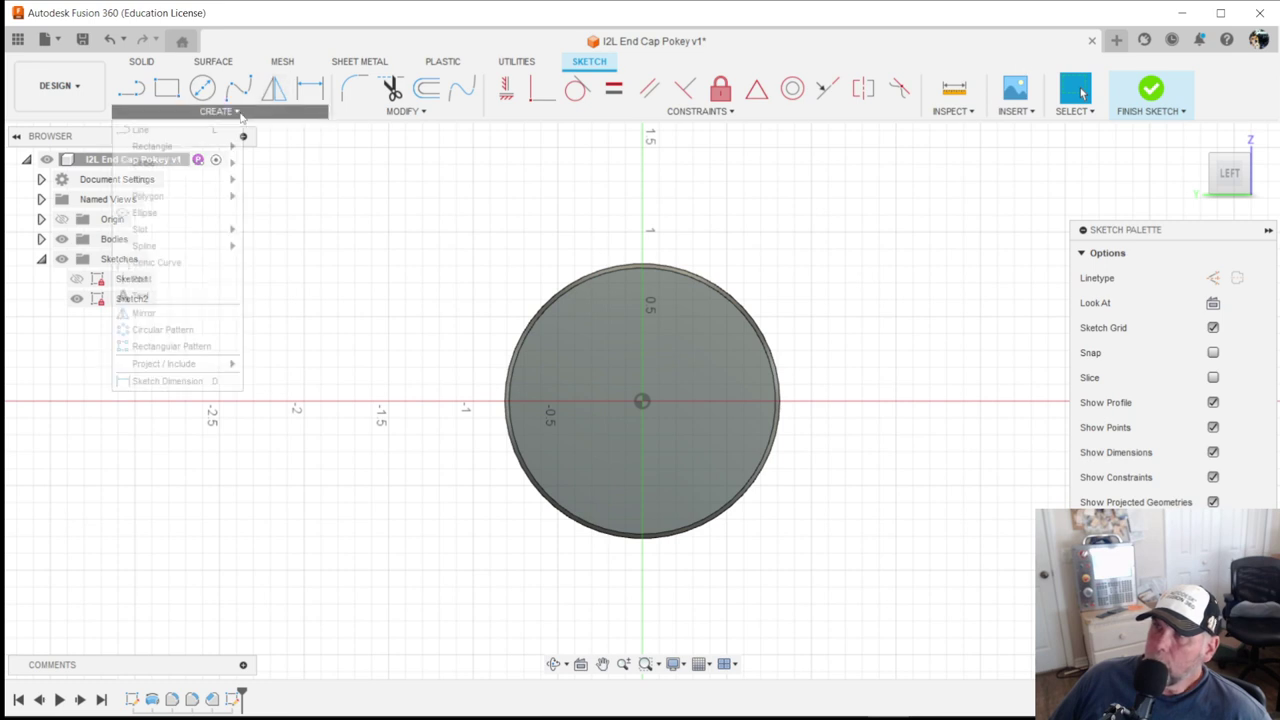
{"action": "left_click", "coordinate": [142, 279]}
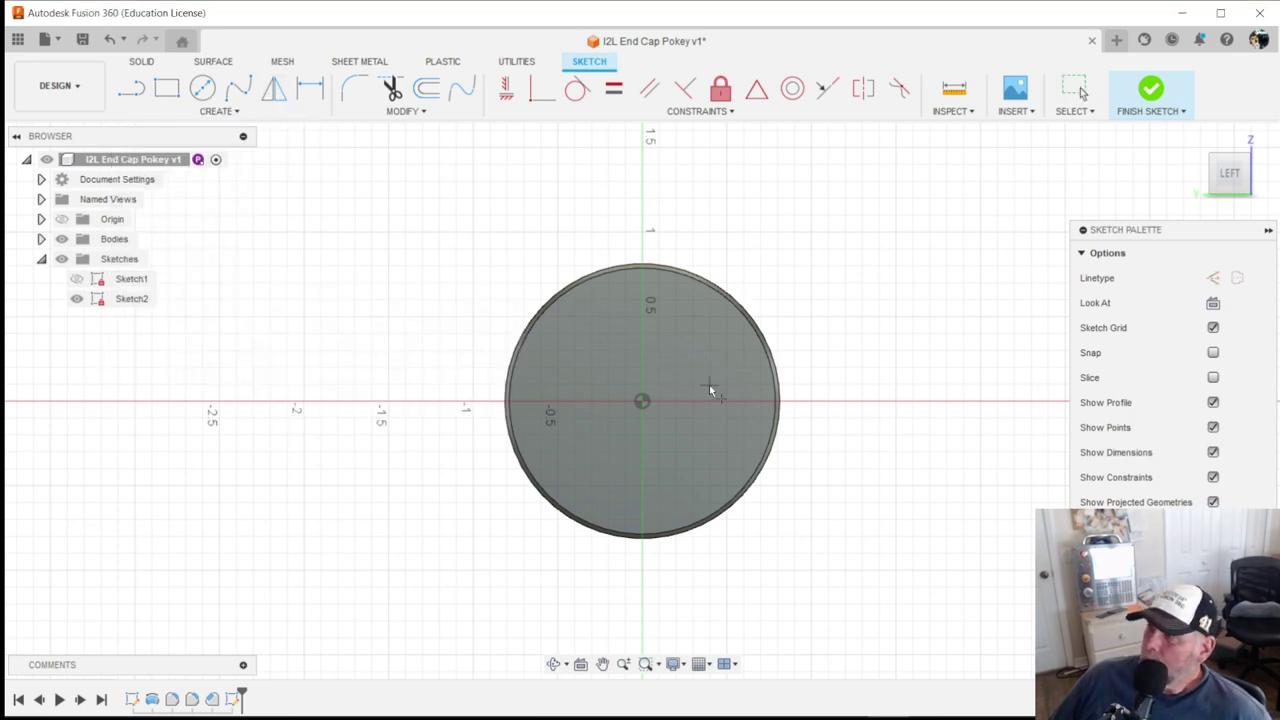
{"action": "scroll", "coordinate": [648, 408], "scroll_direction": "up", "scroll_amount": 3}
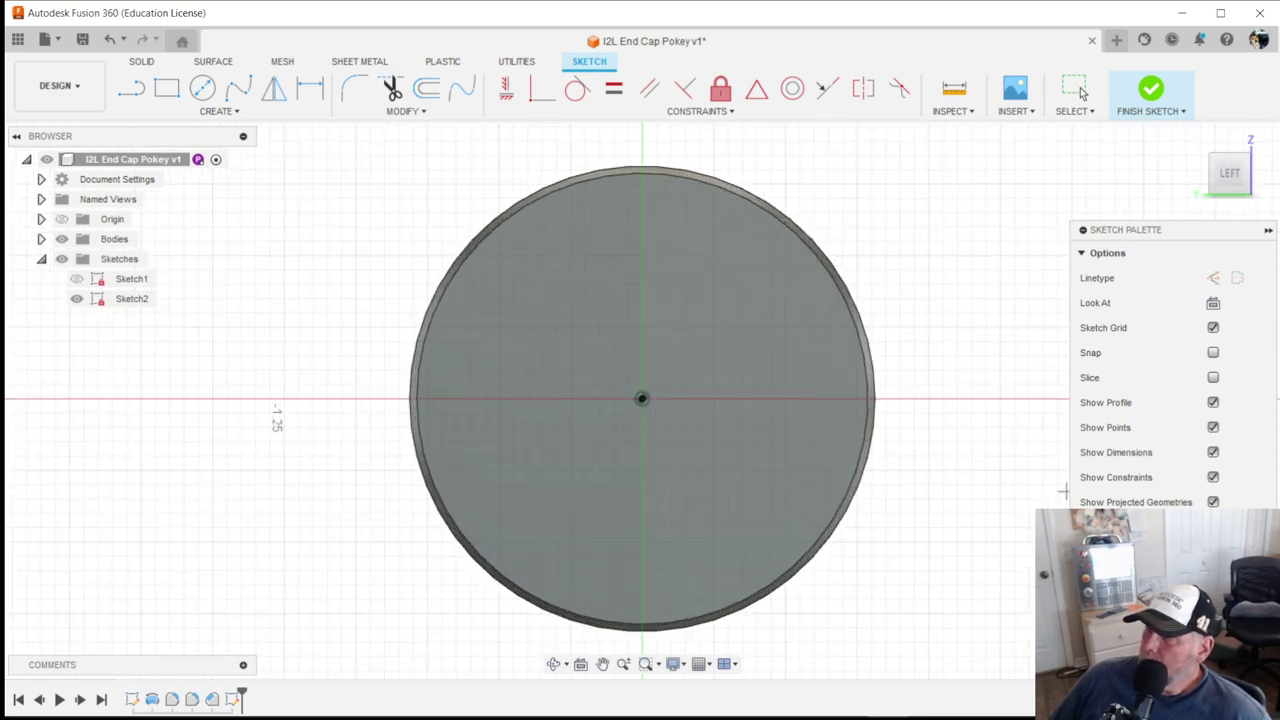
{"action": "left_click", "coordinate": [1150, 90]}
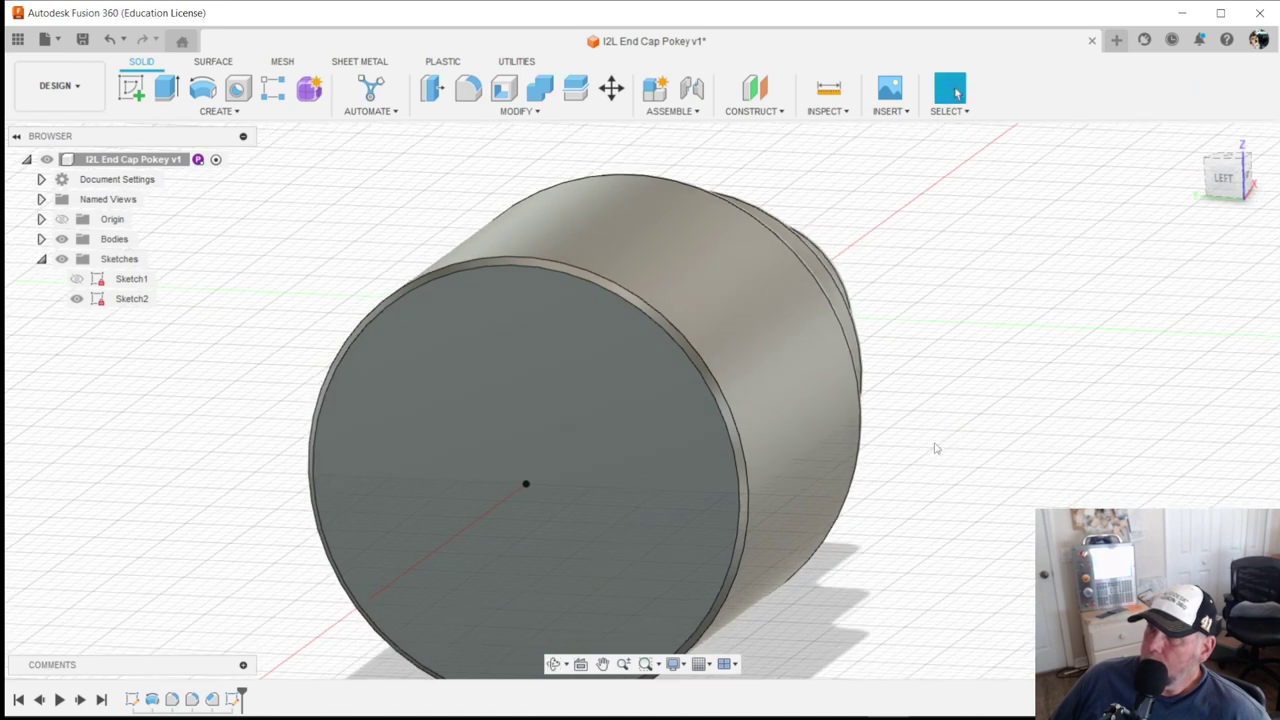
Step: Place a countersunk, tapped hole with an angled drill point at the end-face centre point
{"action": "scroll", "coordinate": [927, 442], "scroll_direction": "down", "scroll_amount": 3}
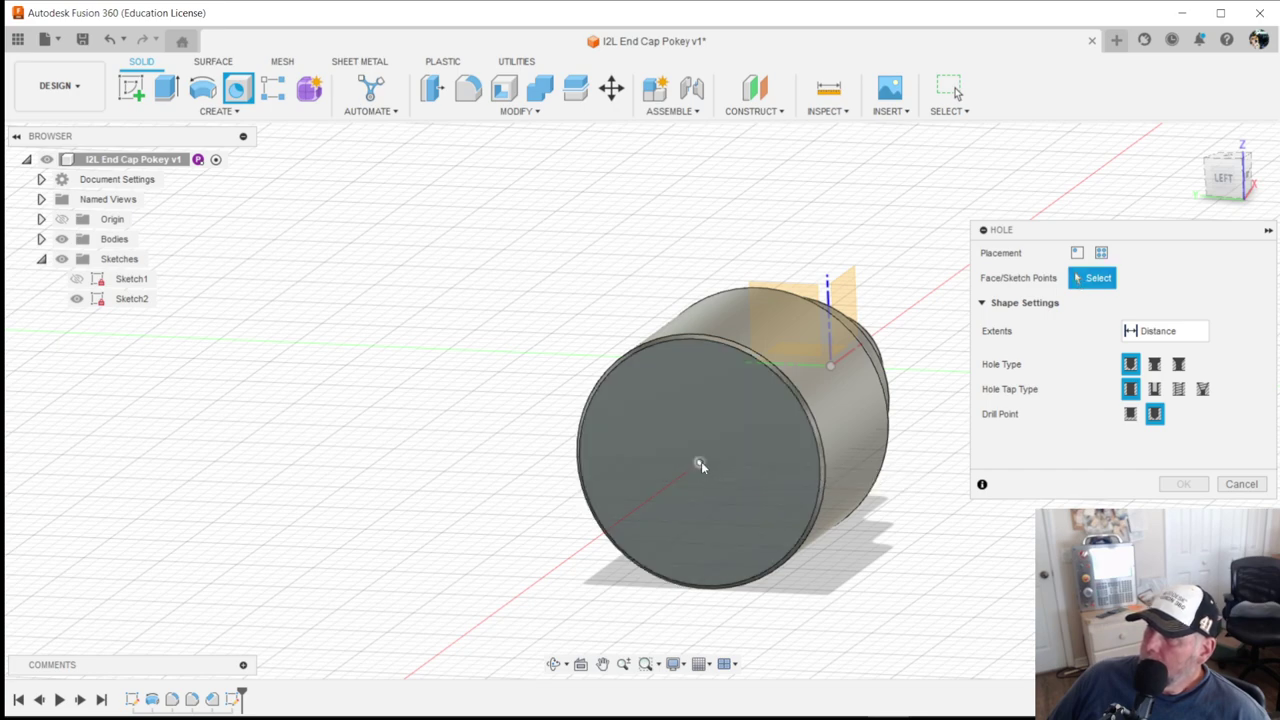
{"action": "left_click", "coordinate": [701, 464]}
{"action": "middle_click_drag", "start_coordinate": [893, 583], "coordinate": [853, 563], "text": "shift"}
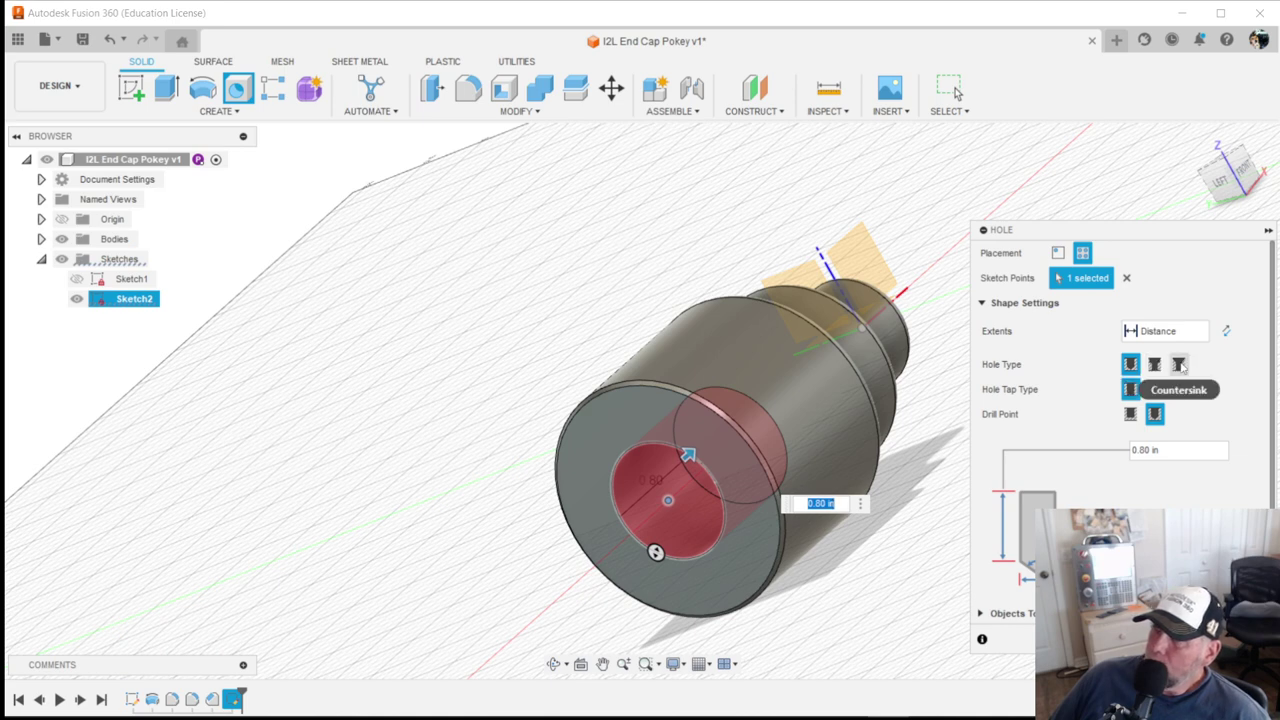
{"action": "left_click", "coordinate": [1180, 366]}
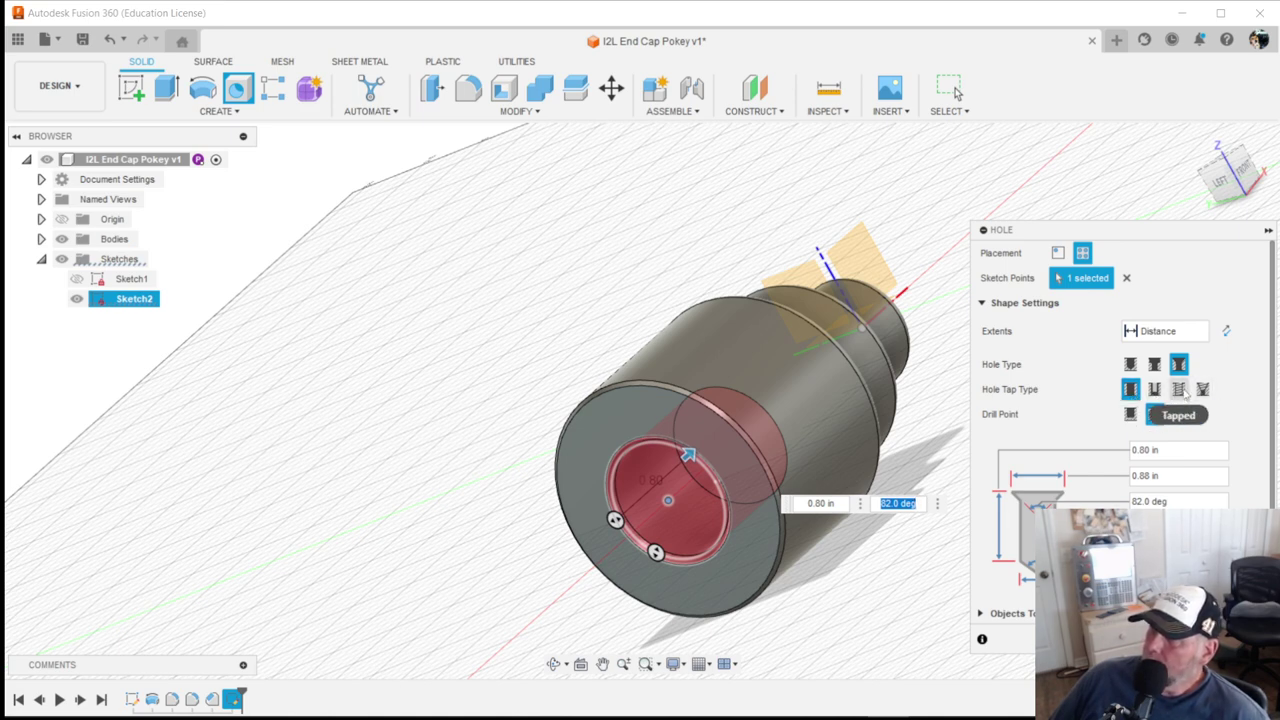
{"action": "left_click", "coordinate": [1180, 390]}
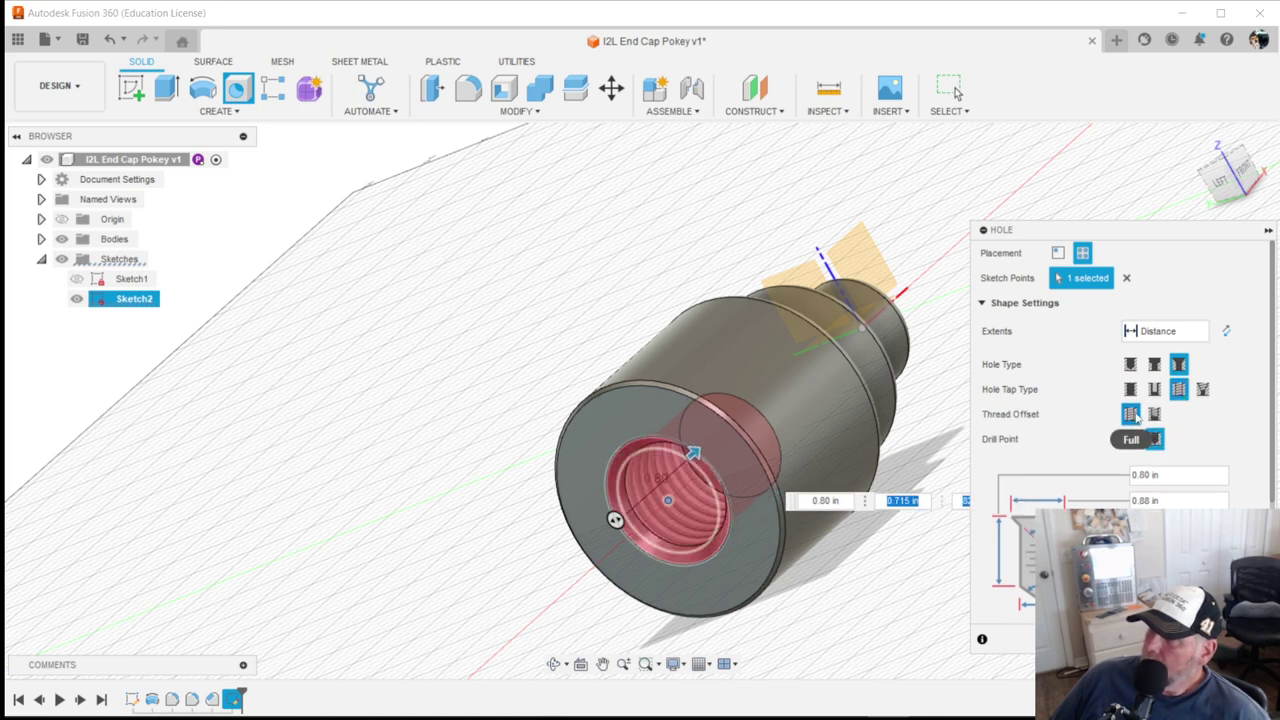
{"action": "scroll", "coordinate": [1061, 422], "scroll_direction": "down", "scroll_amount": 1}
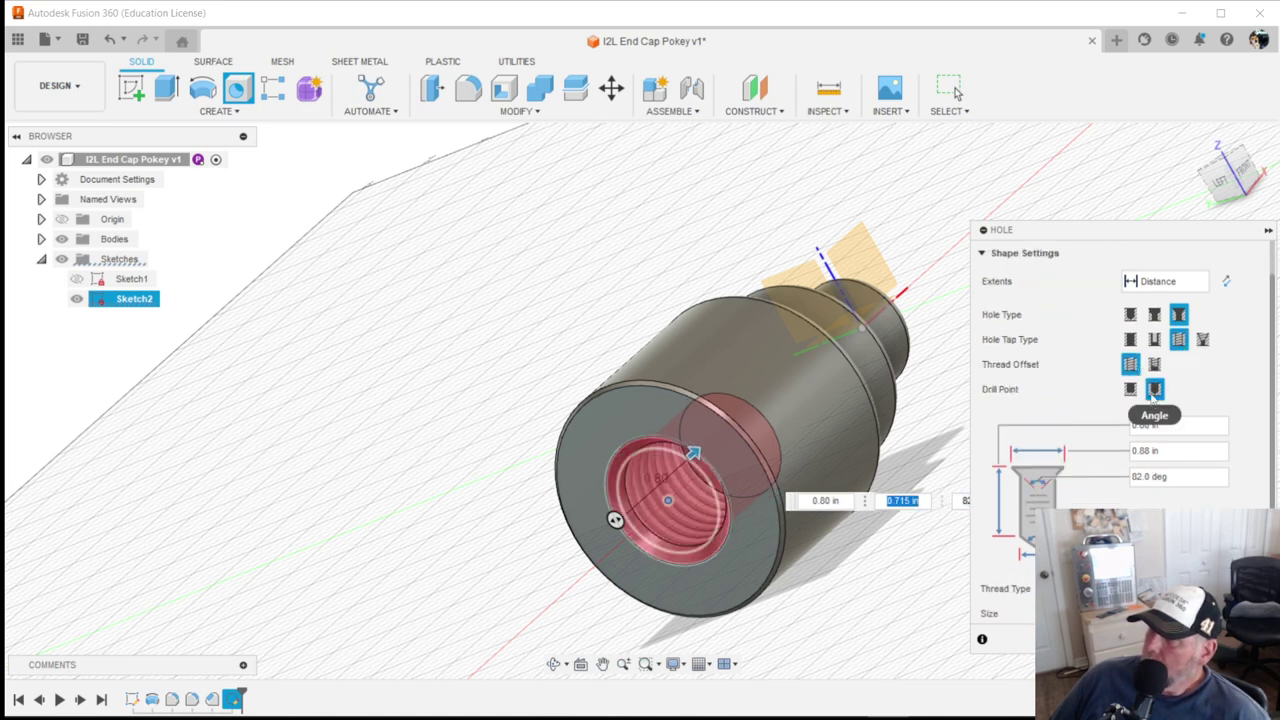
{"action": "left_click", "coordinate": [1155, 389]}
{"action": "scroll", "coordinate": [1083, 387], "scroll_direction": "down", "scroll_amount": 2}
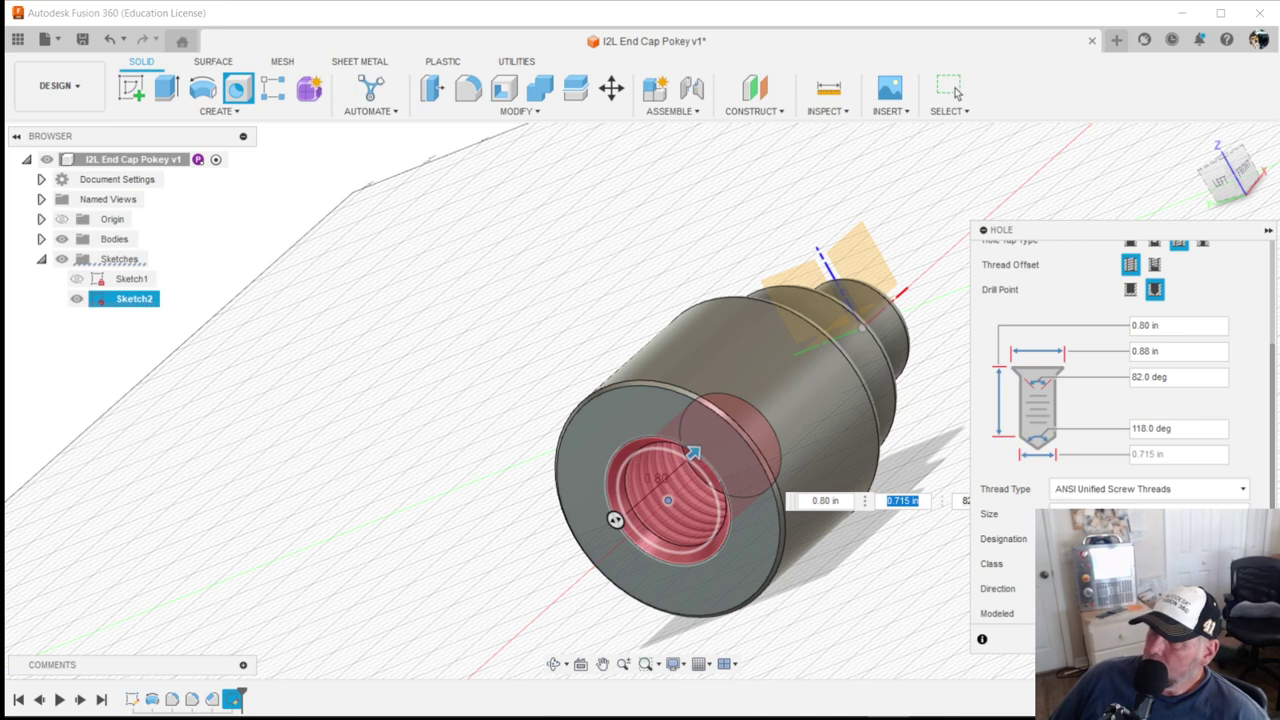
Step: Keep ANSI Unified Screw Threads and set the hole thread to 0.5 in, 1/2-20 UNF
{"action": "left_click", "coordinate": [1180, 490]}
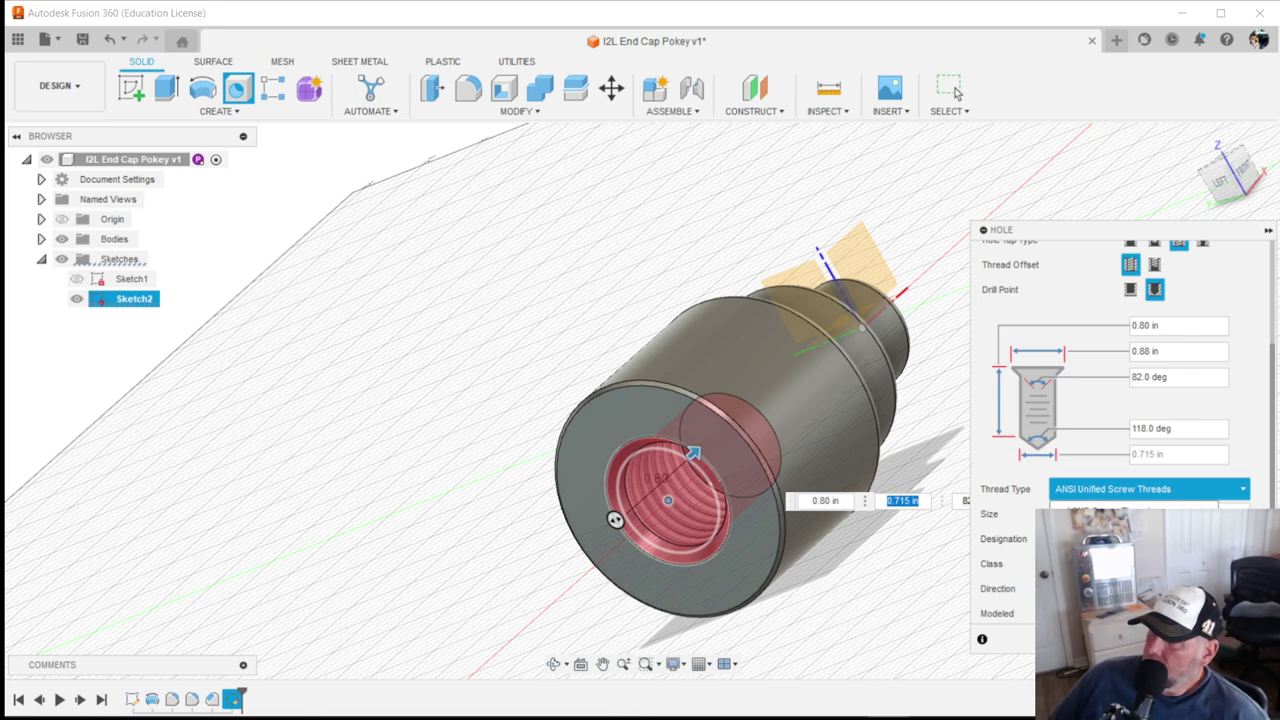
{"action": "key", "text": "Escape"}
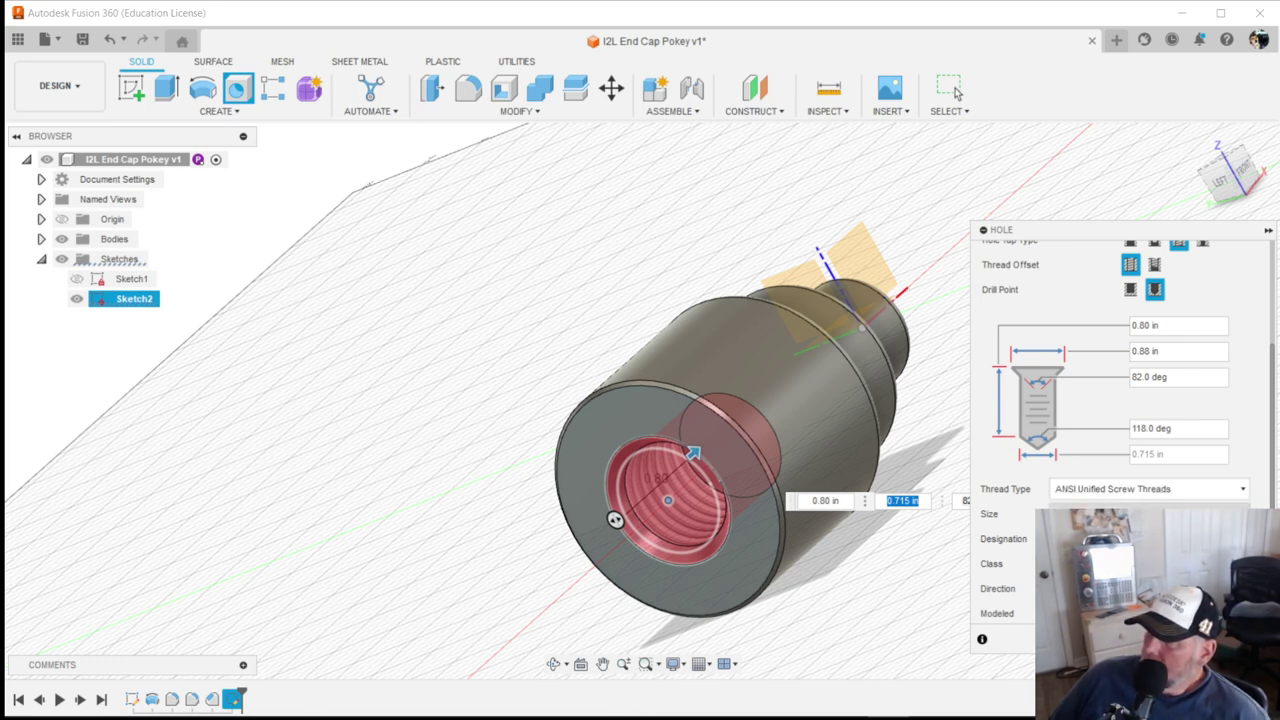
{"action": "left_click", "coordinate": [1150, 513]}
{"action": "scroll", "coordinate": [1140, 474], "scroll_direction": "down", "scroll_amount": 1}
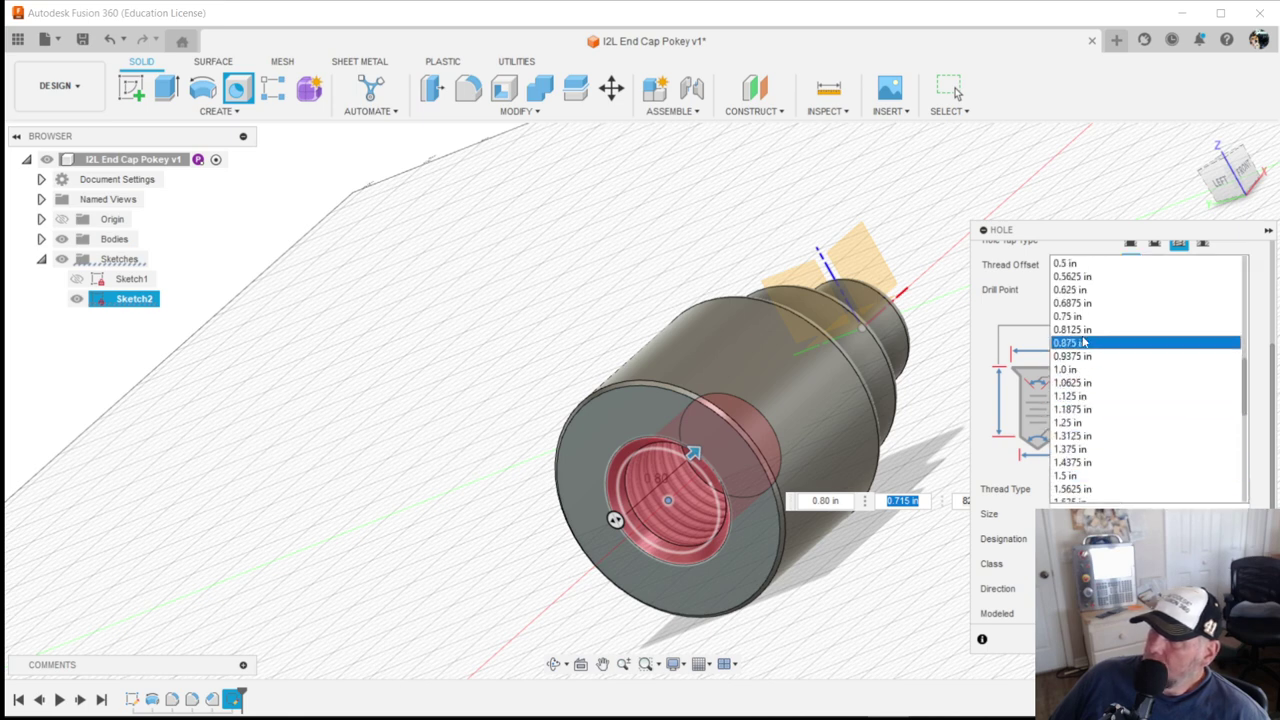
{"action": "left_click", "coordinate": [1068, 263]}
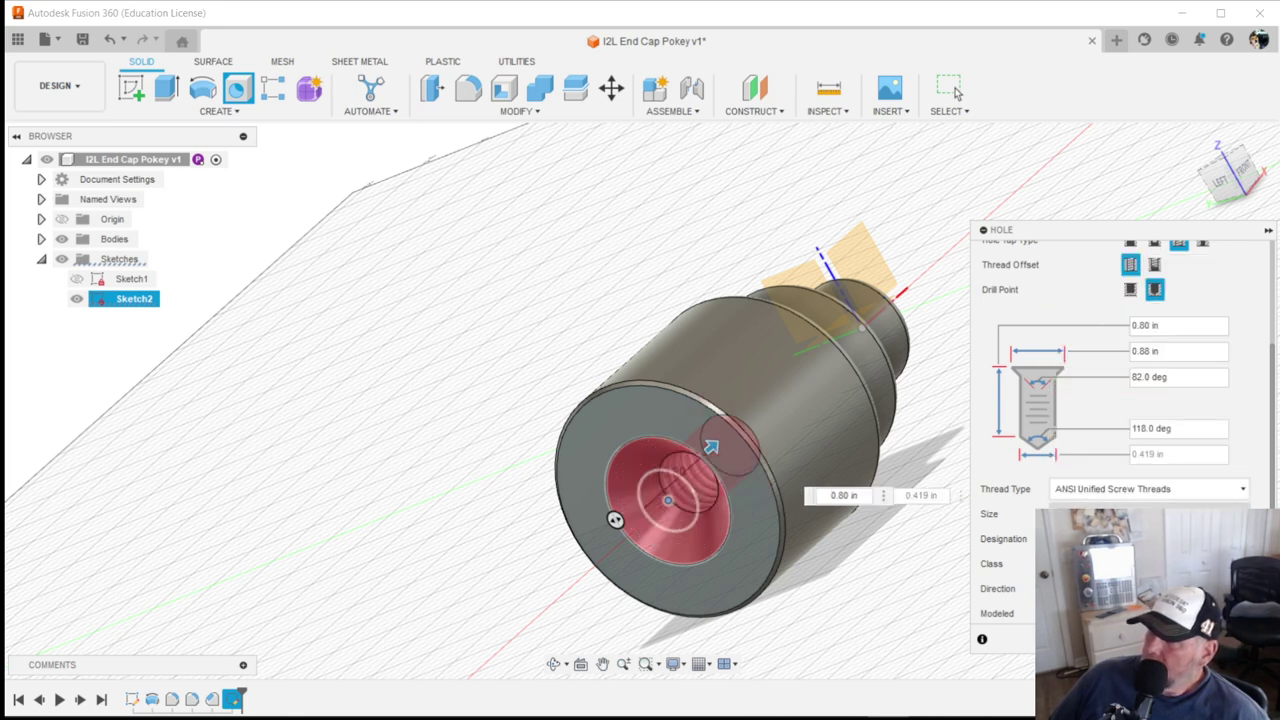
{"action": "left_click", "coordinate": [1150, 538]}
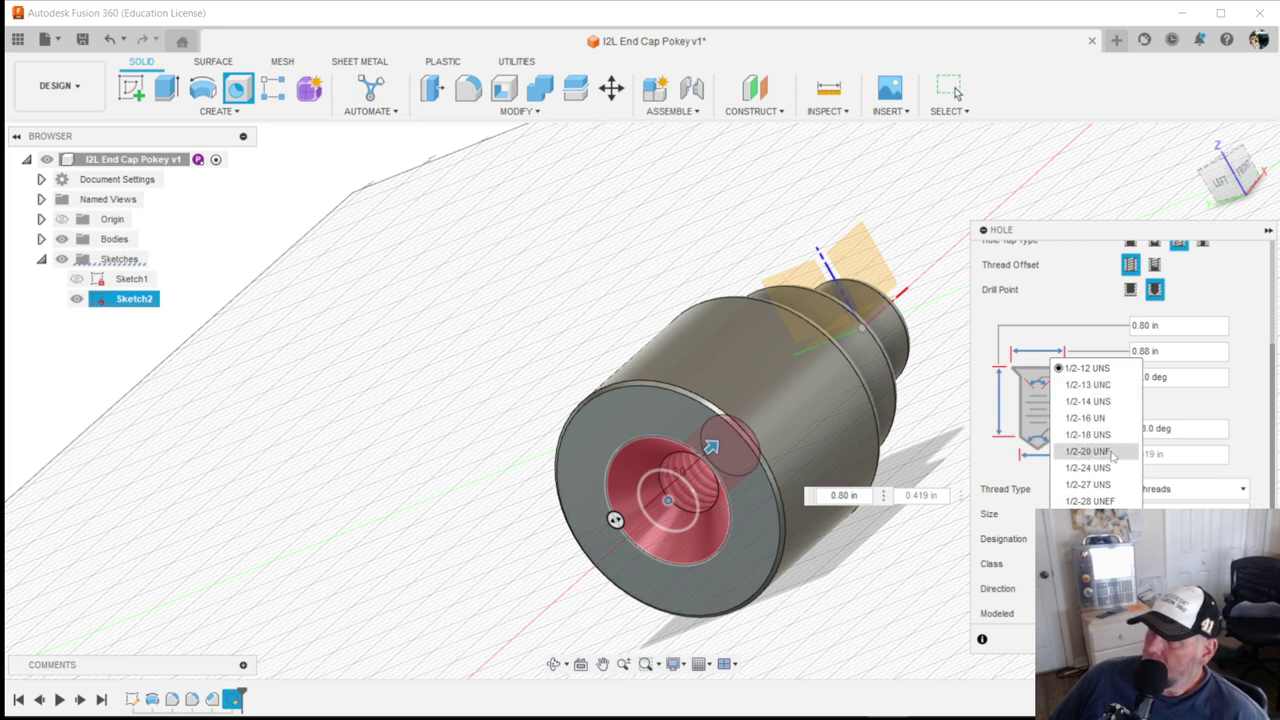
{"action": "left_click", "coordinate": [1100, 400]}
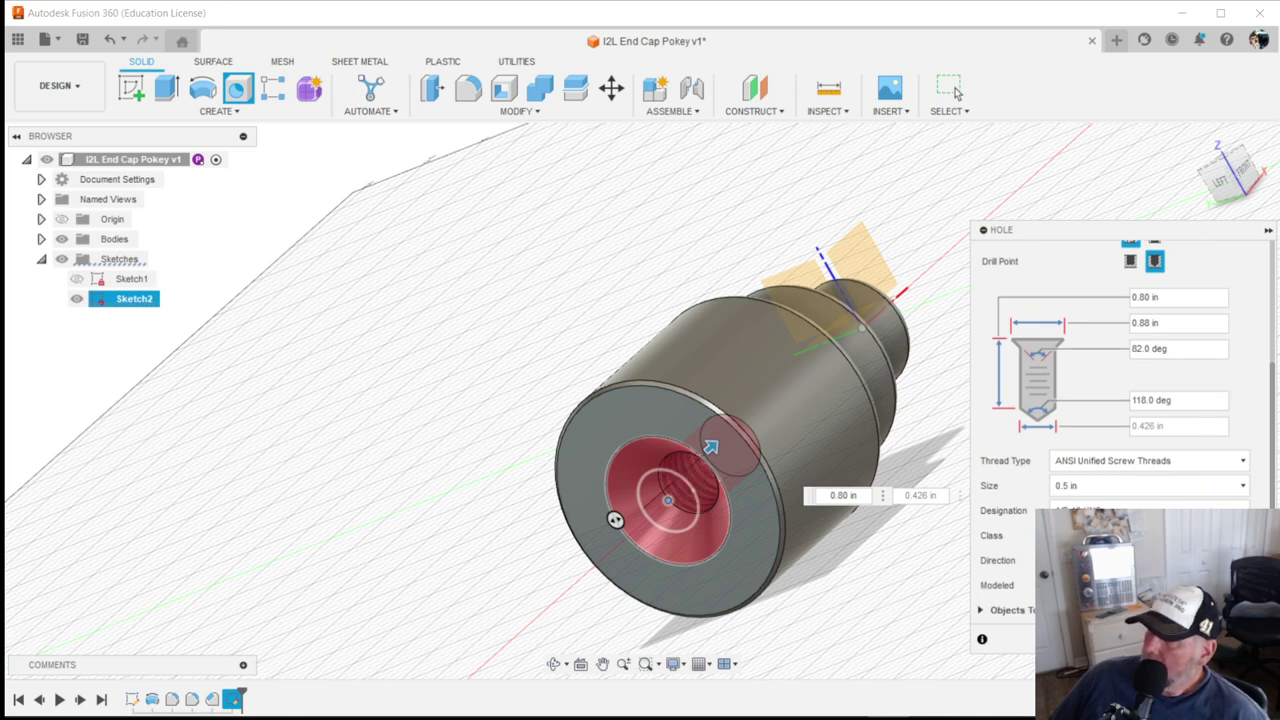
{"action": "scroll", "coordinate": [1197, 388], "scroll_direction": "up", "scroll_amount": 3}
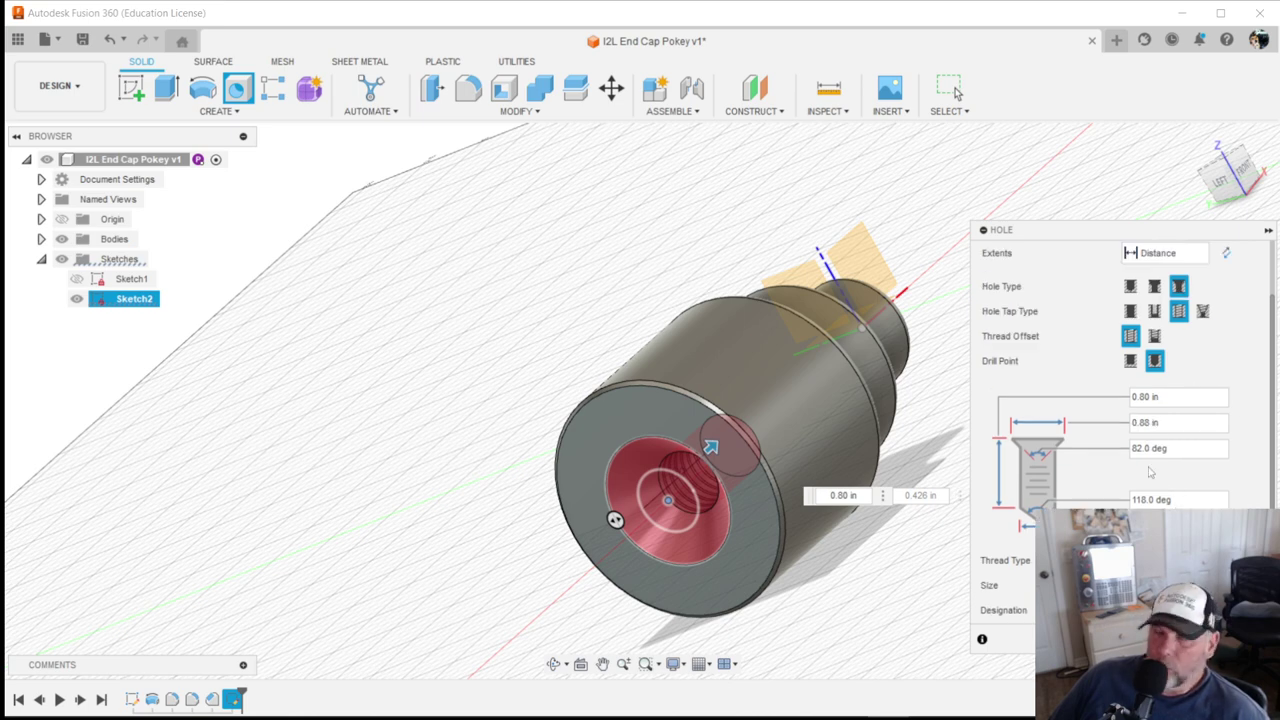
Step: Set the hole depth to 1.00 in with a 0.531 in, 90° countersink, and create it
{"action": "left_click", "coordinate": [1185, 397]}
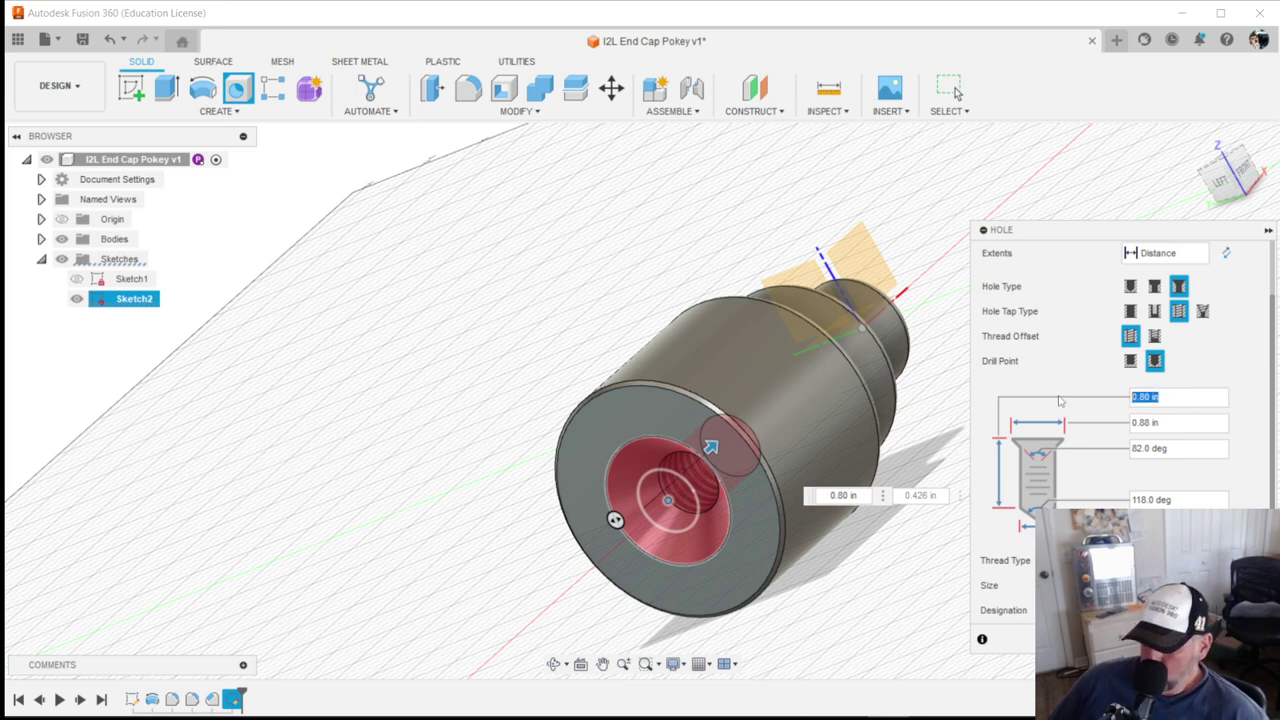
{"action": "type", "text": "1.0"}
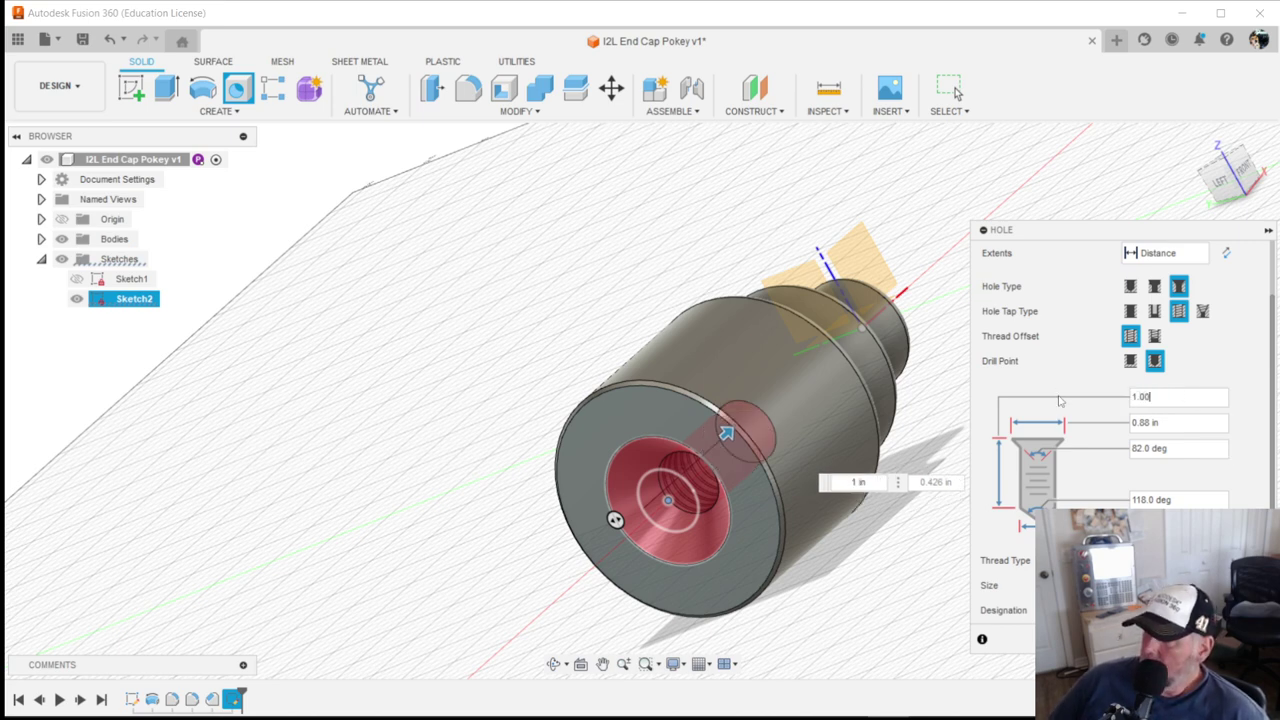
{"action": "type", "text": "0"}
{"action": "key", "text": "Tab"}
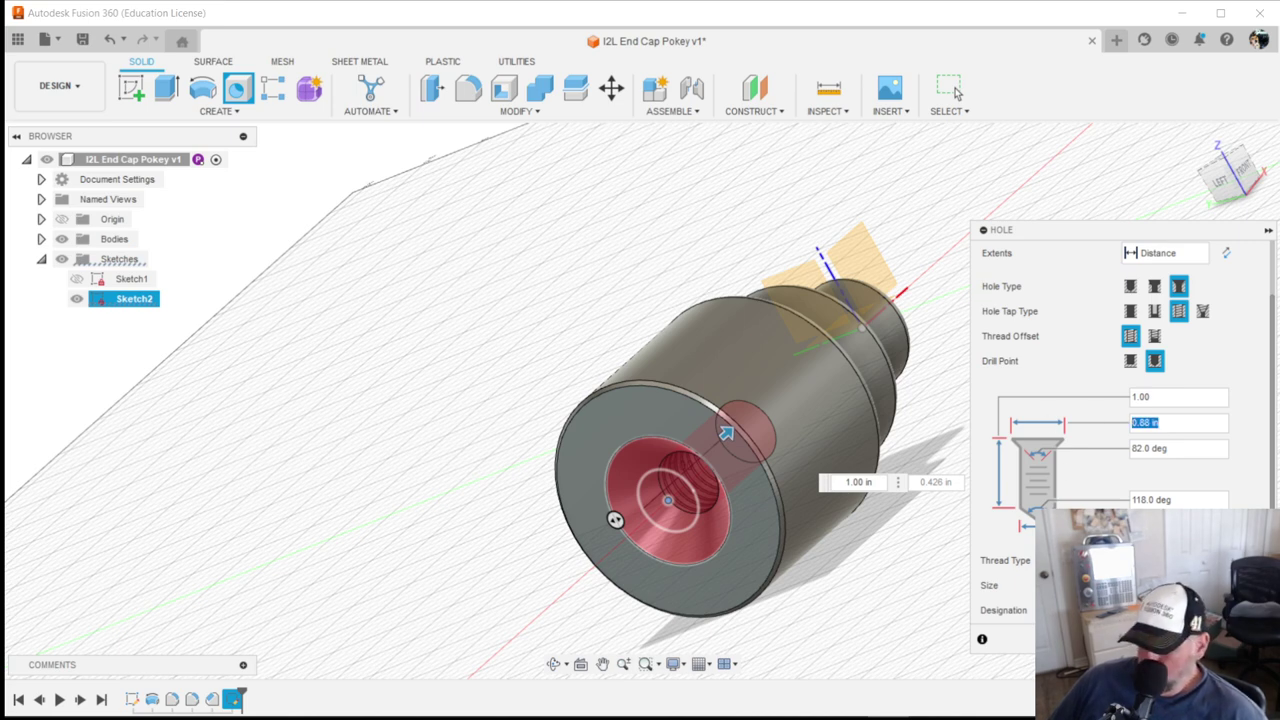
{"action": "key", "text": "BackSpace"}
{"action": "type", "text": ".531"}
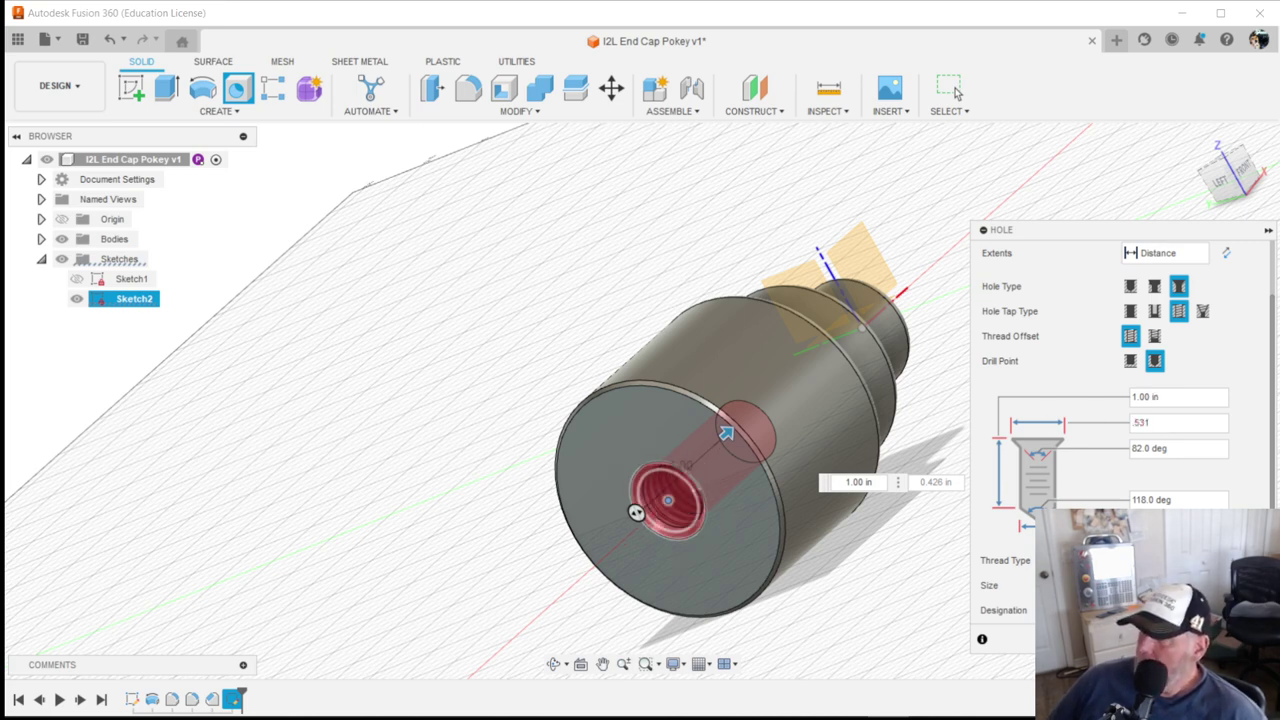
{"action": "key", "text": "Tab"}
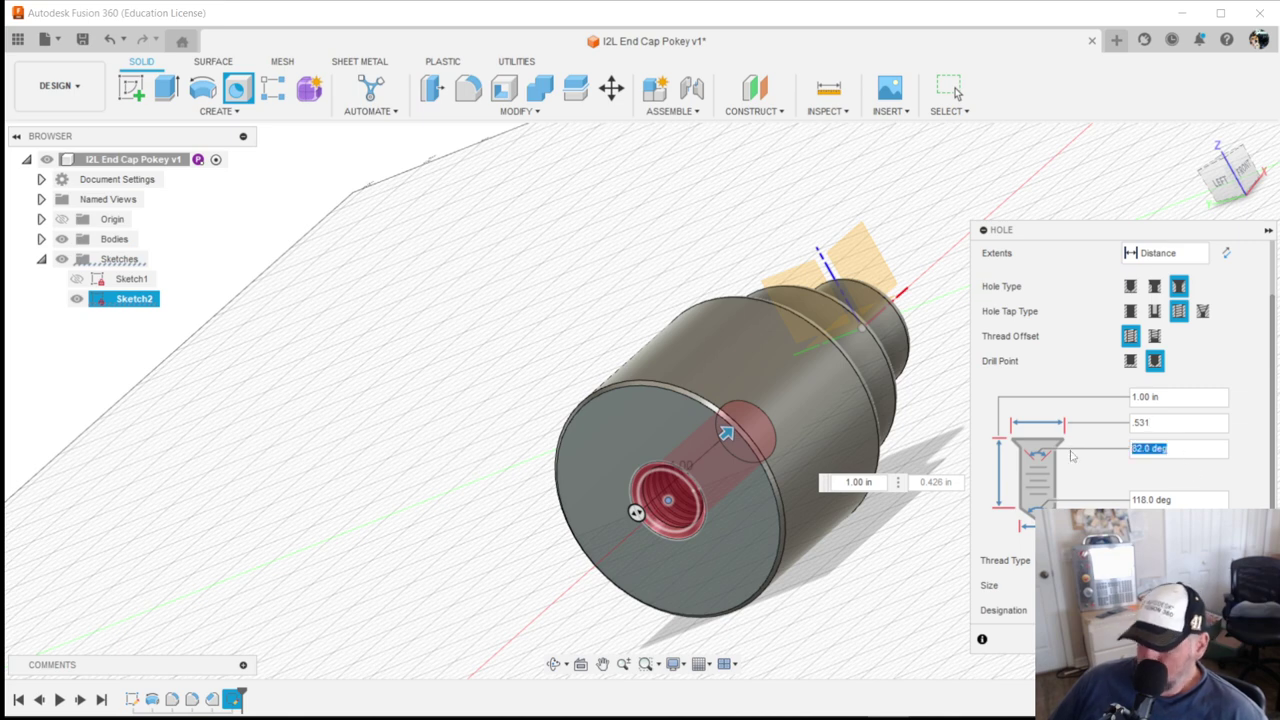
{"action": "type", "text": "90"}
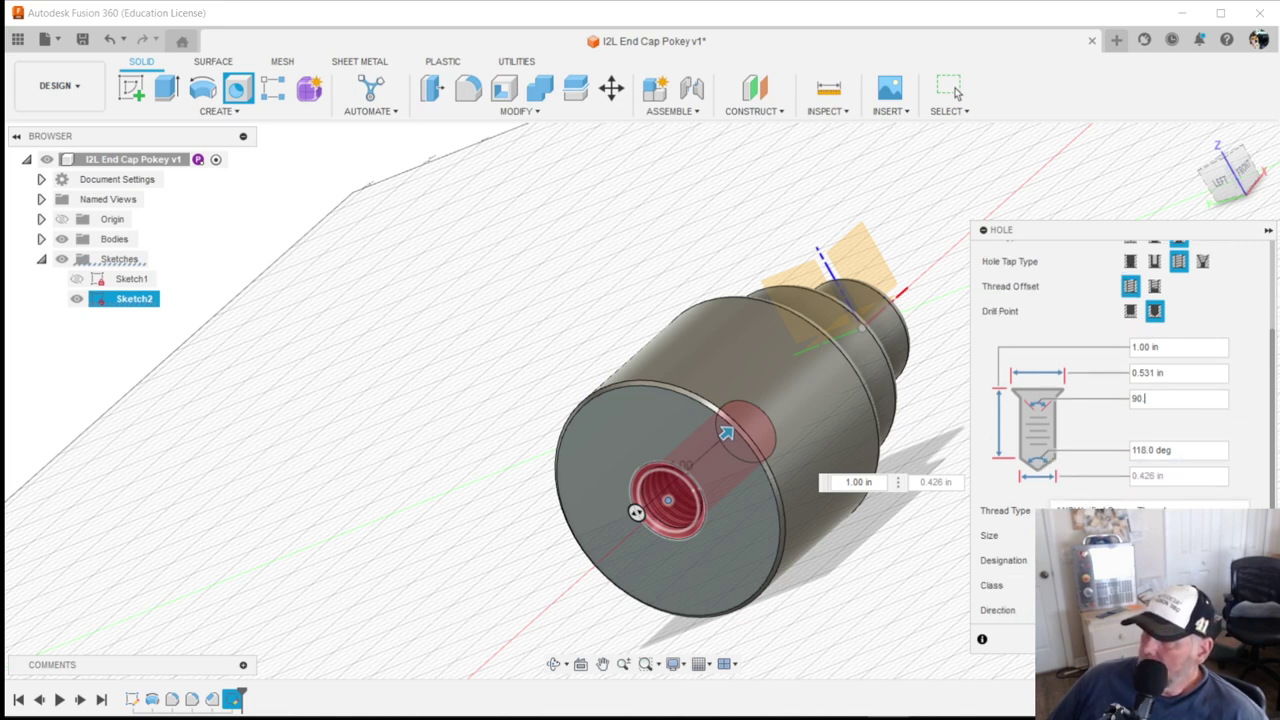
{"action": "key", "text": "Return"}
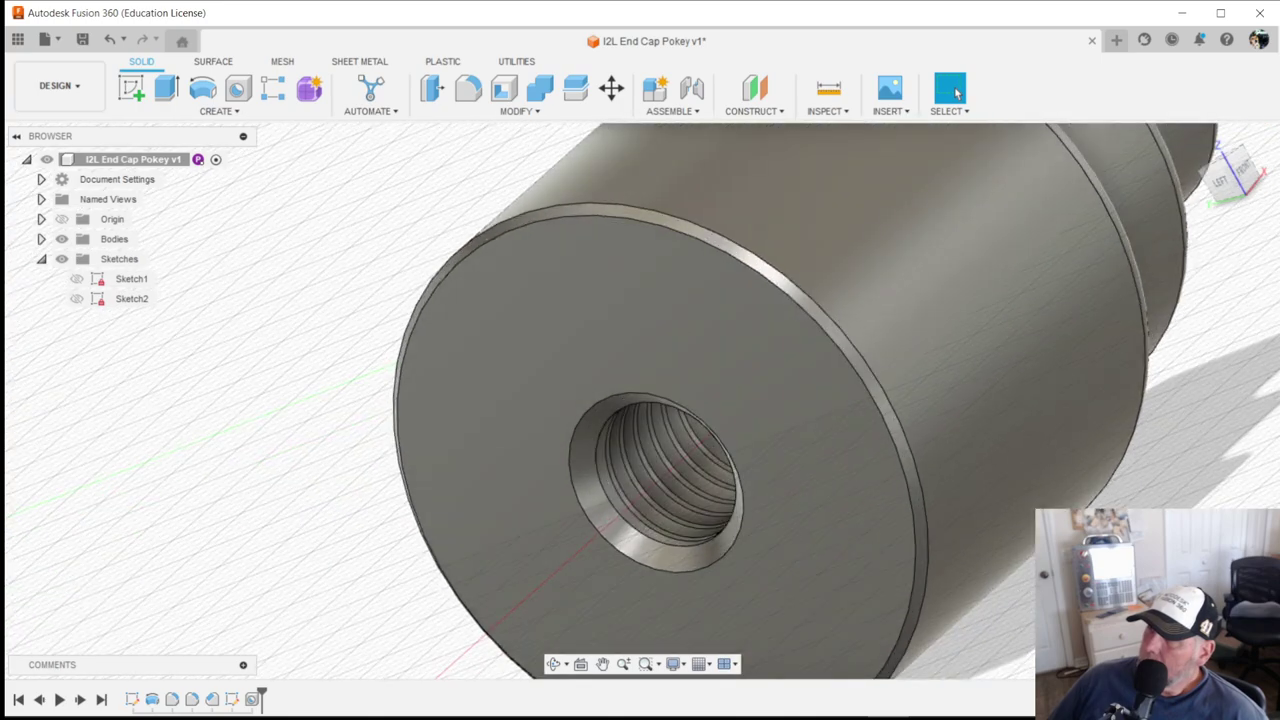
Step: Save the end cap as I2L End Cap Pokey v2, then view the Lathe Projects exploded-view PDF in Edge
{"action": "scroll", "coordinate": [465, 444], "scroll_direction": "down", "scroll_amount": 5}
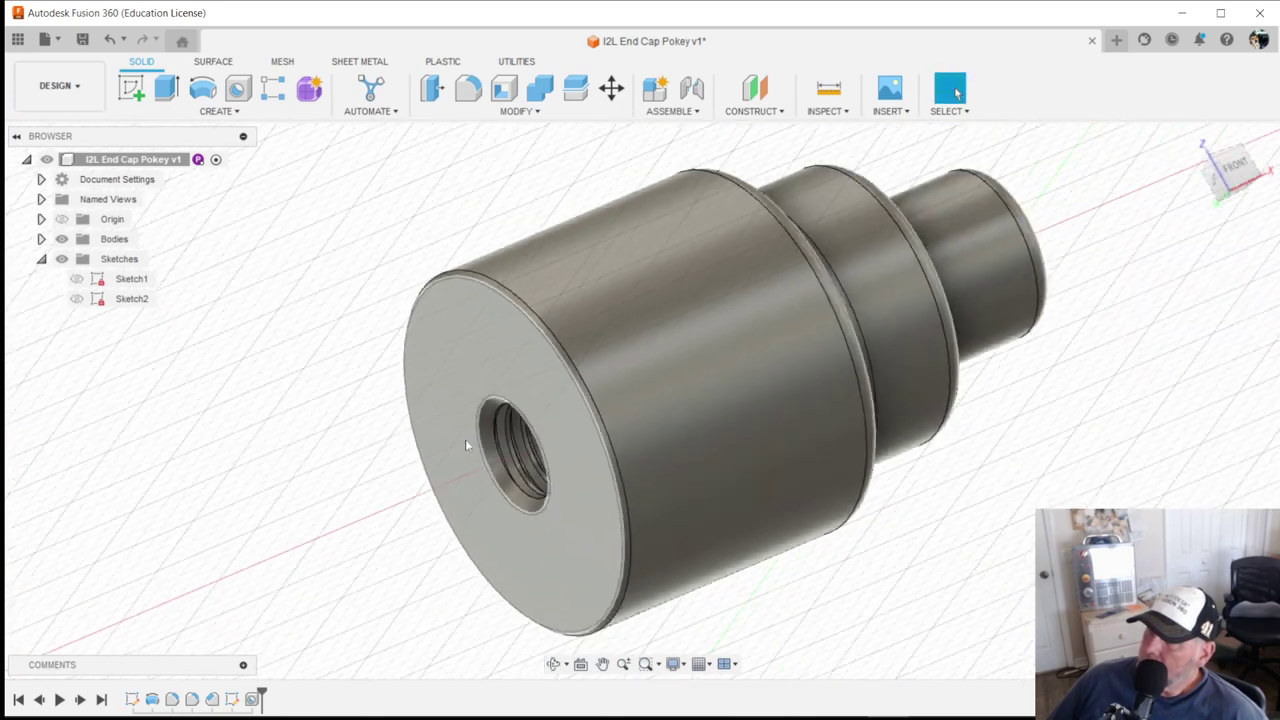
{"action": "left_click_drag", "start_coordinate": [1228, 172], "coordinate": [900, 395]}
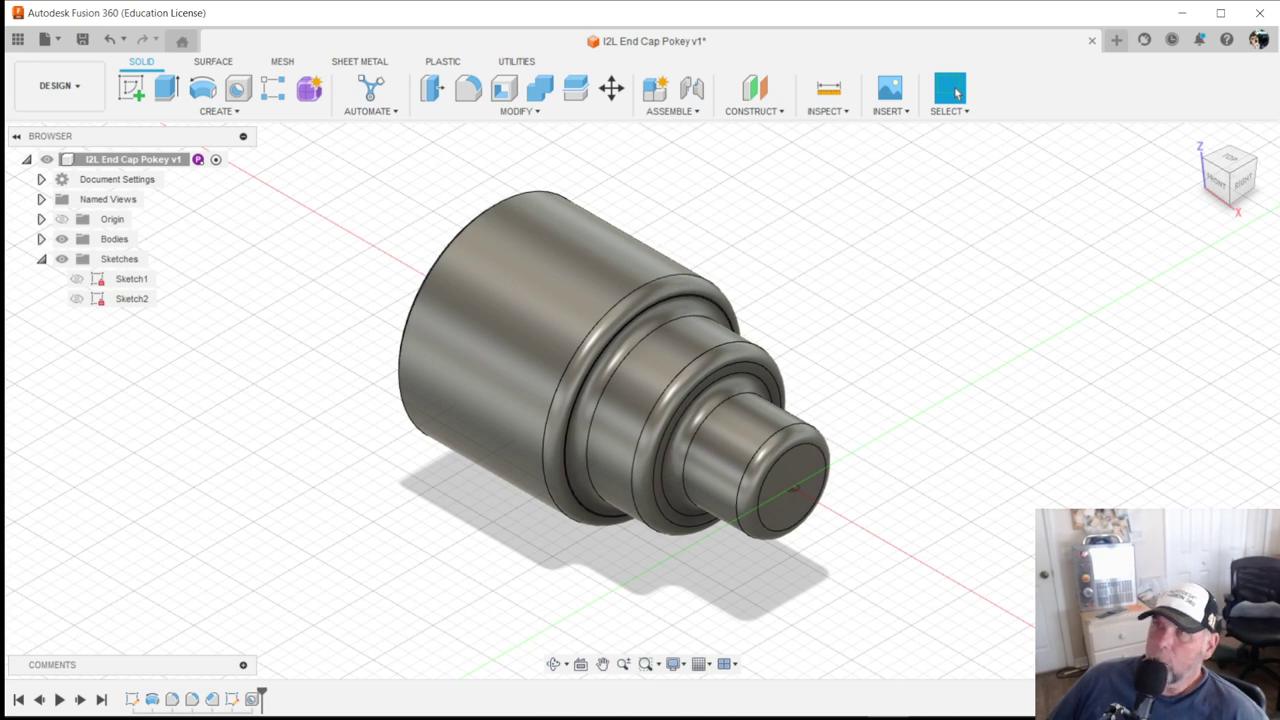
{"action": "left_click", "coordinate": [45, 39]}
{"action": "left_click", "coordinate": [78, 196]}
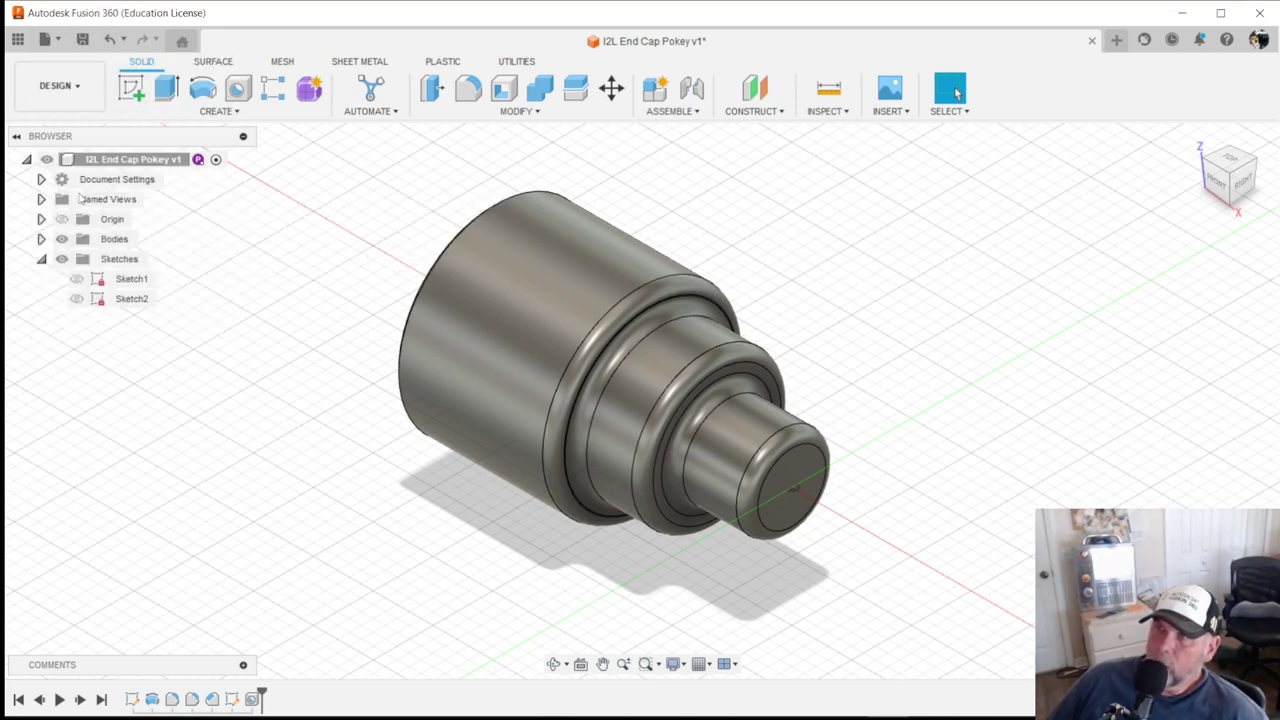
{"action": "left_click", "coordinate": [658, 414]}
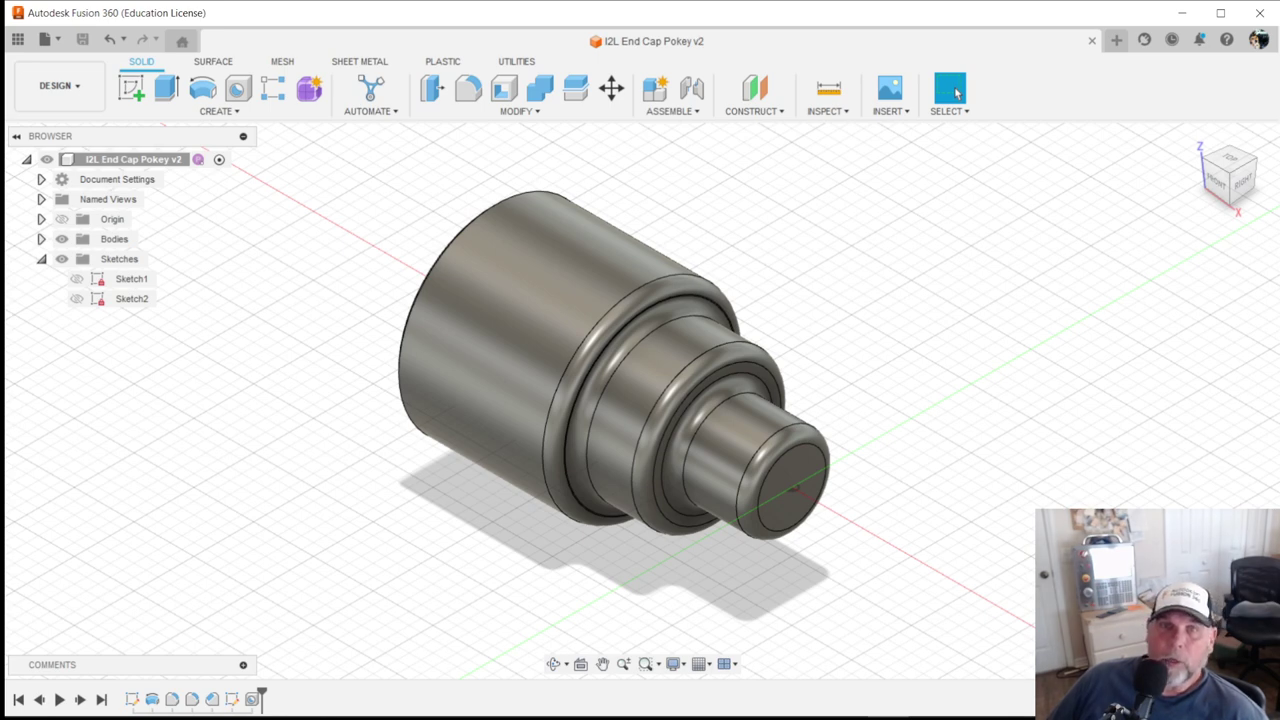
{"action": "key", "text": "alt+Tab"}
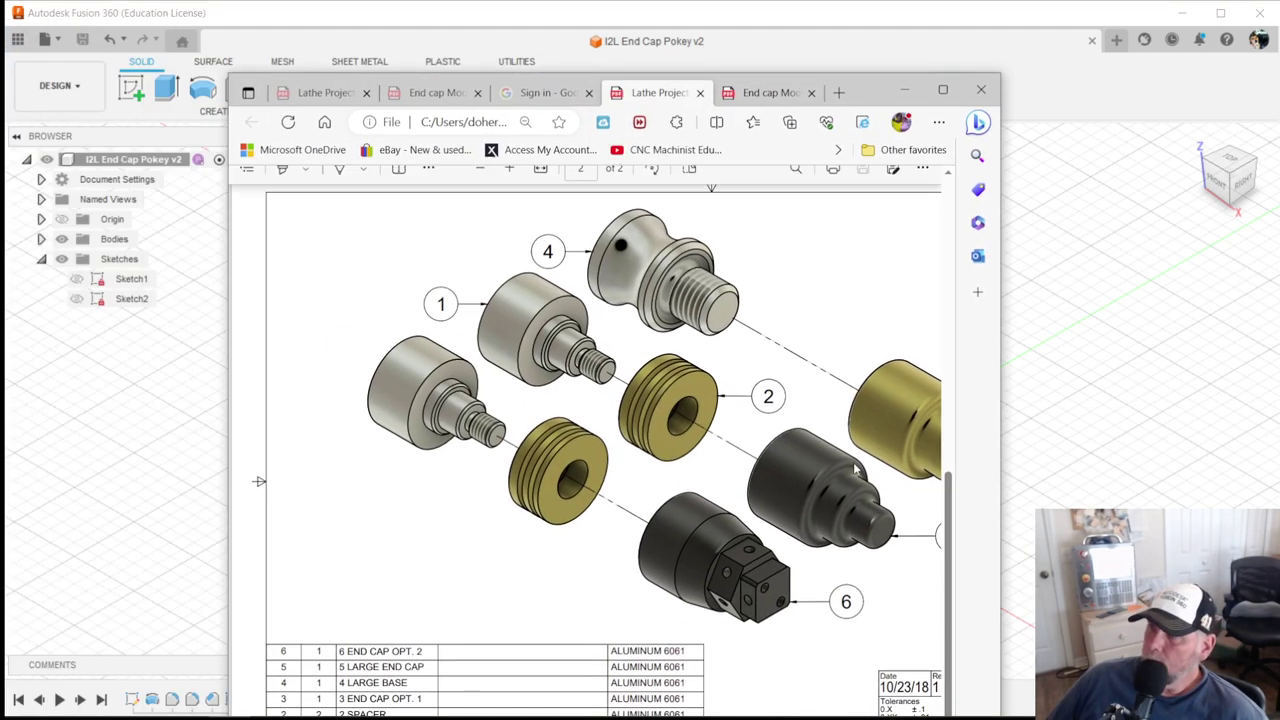